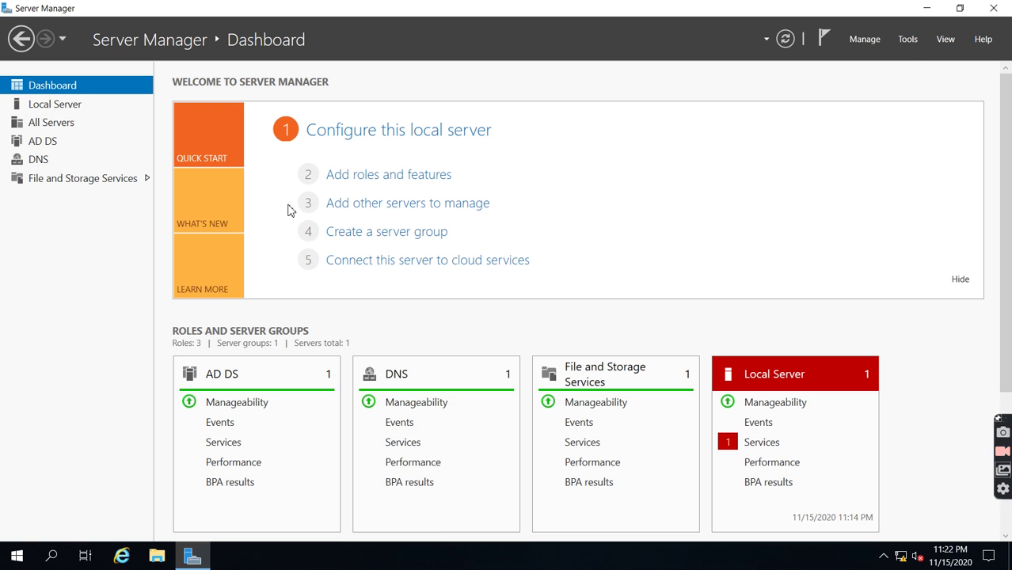
- Launch DNS Manager from Server Manager's Tools menu
left_click(908, 41)
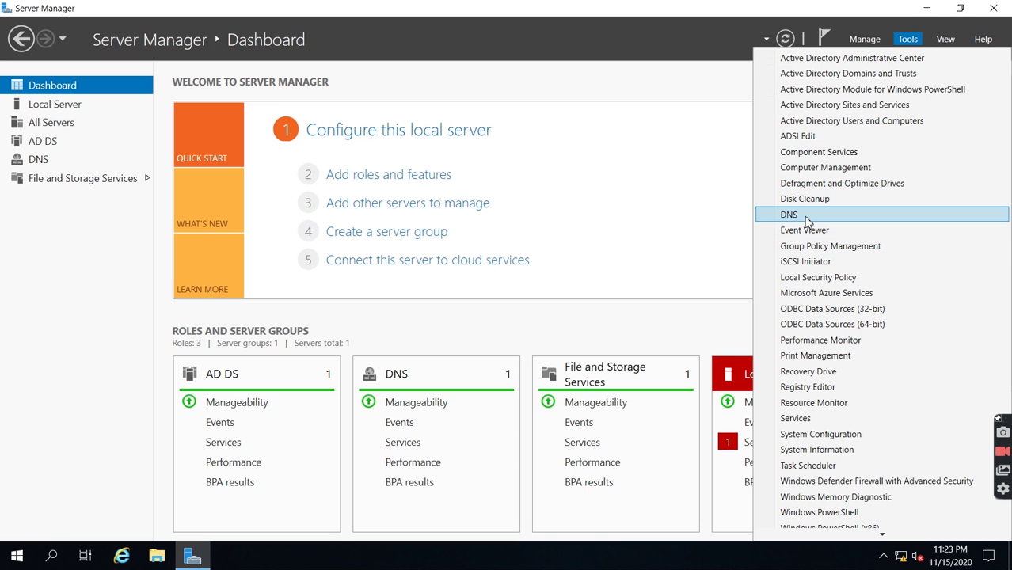
left_click(809, 220)
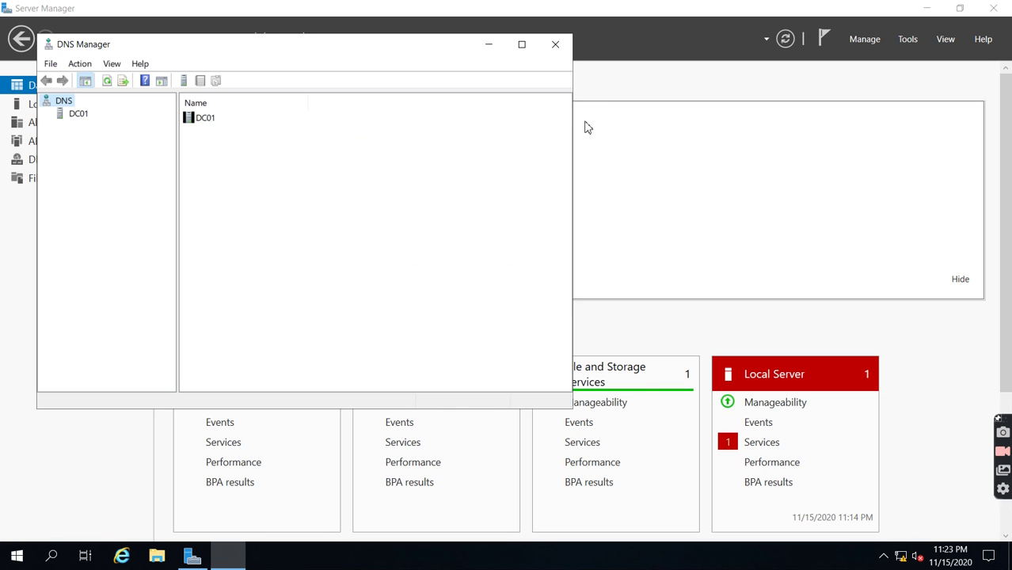
- Expand the DC01 server and its Forward Lookup Zones in the DNS console
left_click_drag(410, 46, 594, 75)
left_click(263, 142)
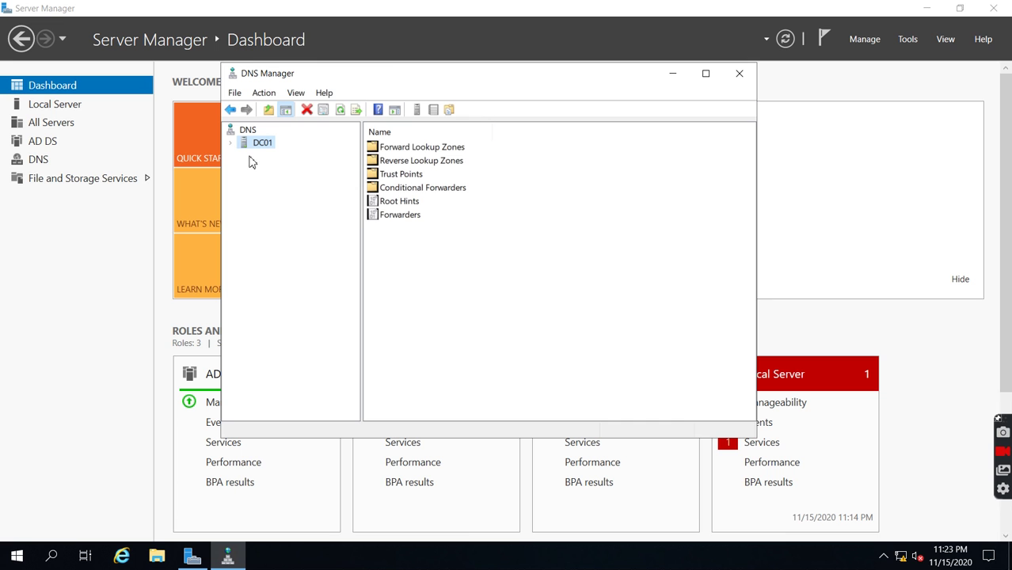
left_click(234, 143)
left_click(244, 156)
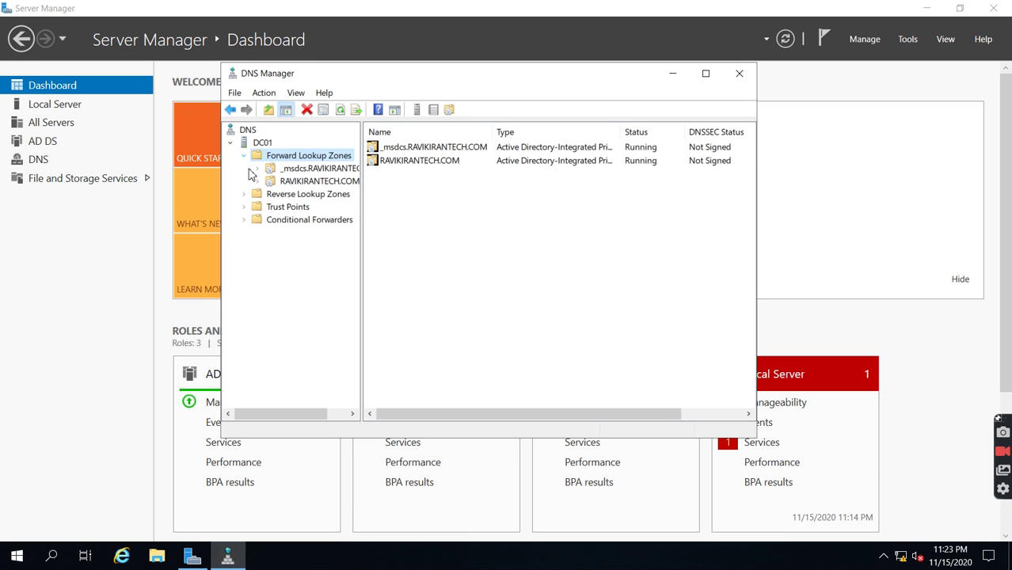
left_click(252, 198)
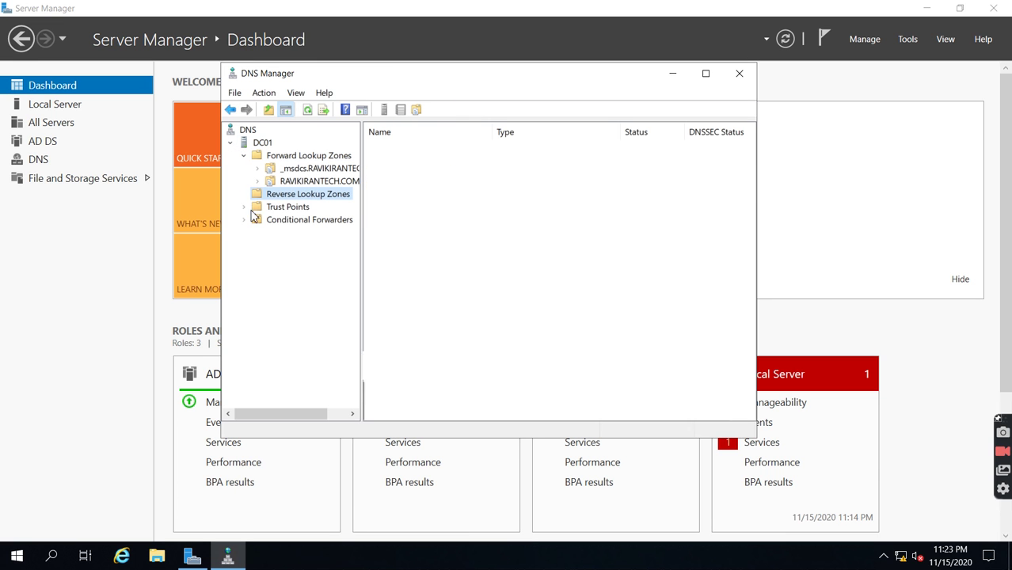
- Inspect the RAVIKIRANTECH.COM dc01 host and name server records, then select Reverse Lookup Zones
left_click(317, 182)
left_click_drag(357, 199, 420, 199)
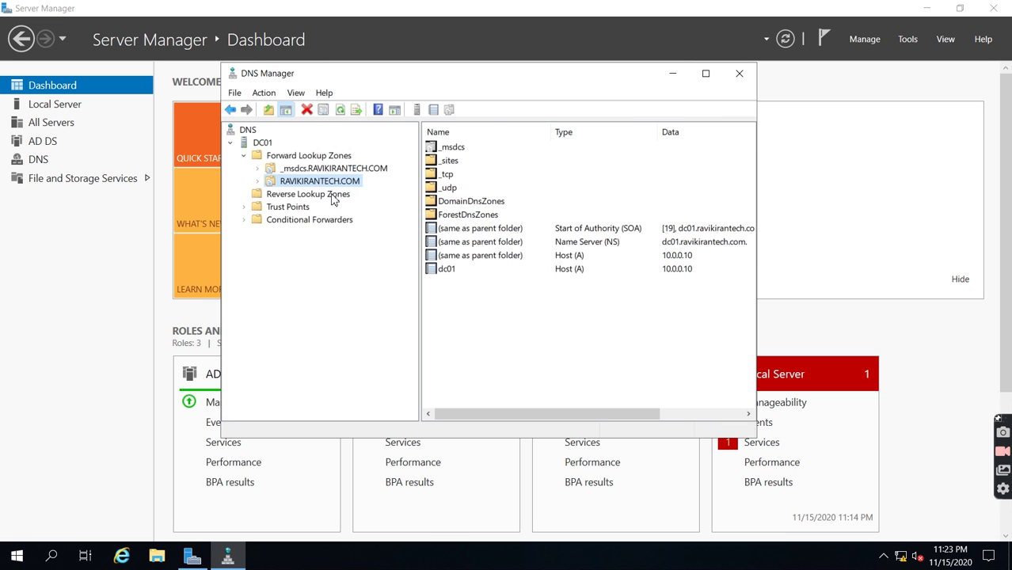
left_click(453, 274)
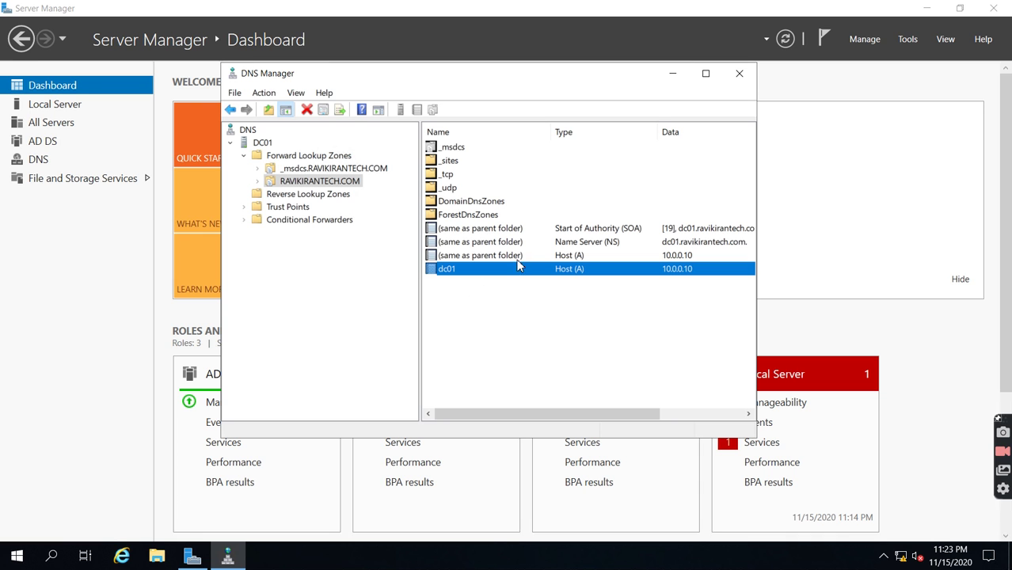
left_click(597, 243)
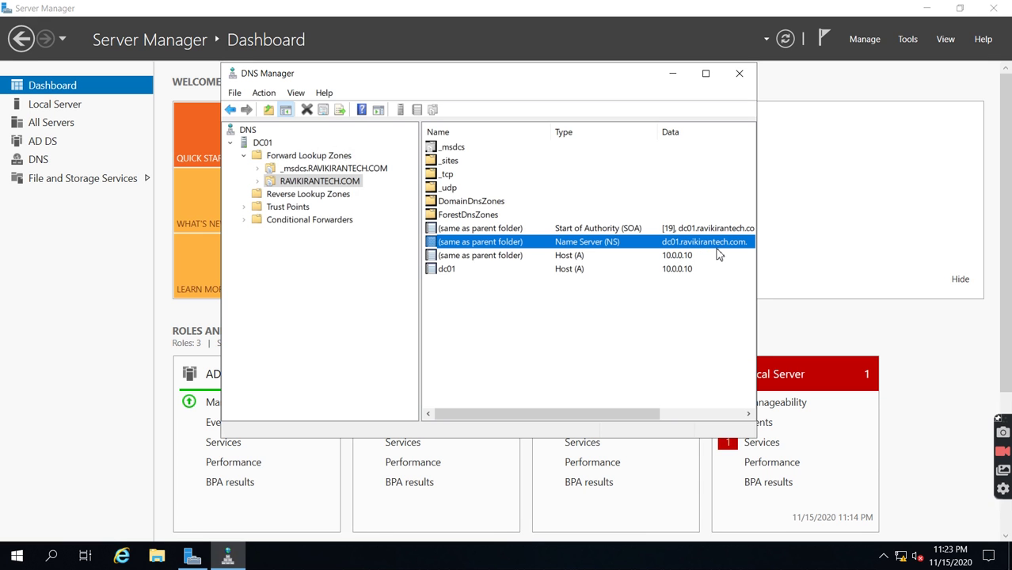
left_click(303, 206)
left_click(308, 198)
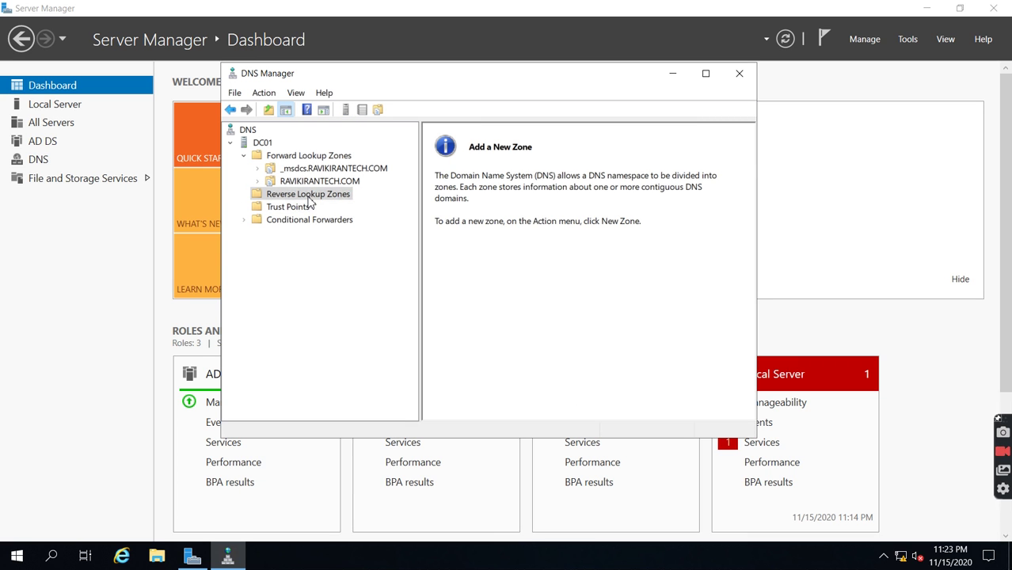
- Create an AD-integrated primary IPv4 reverse zone for network 10.0.0 allowing only secure dynamic updates
right_click(309, 200)
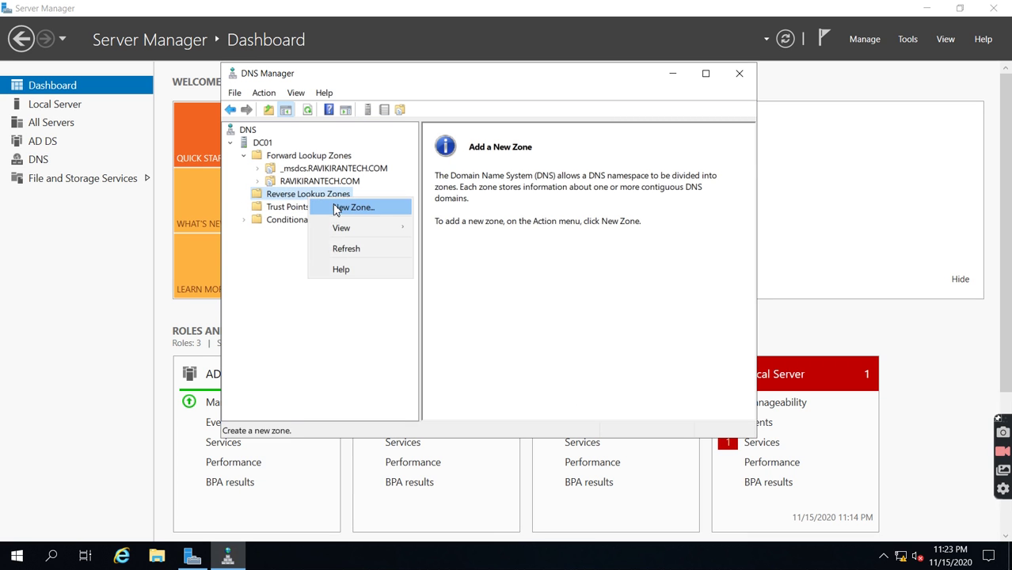
left_click(337, 208)
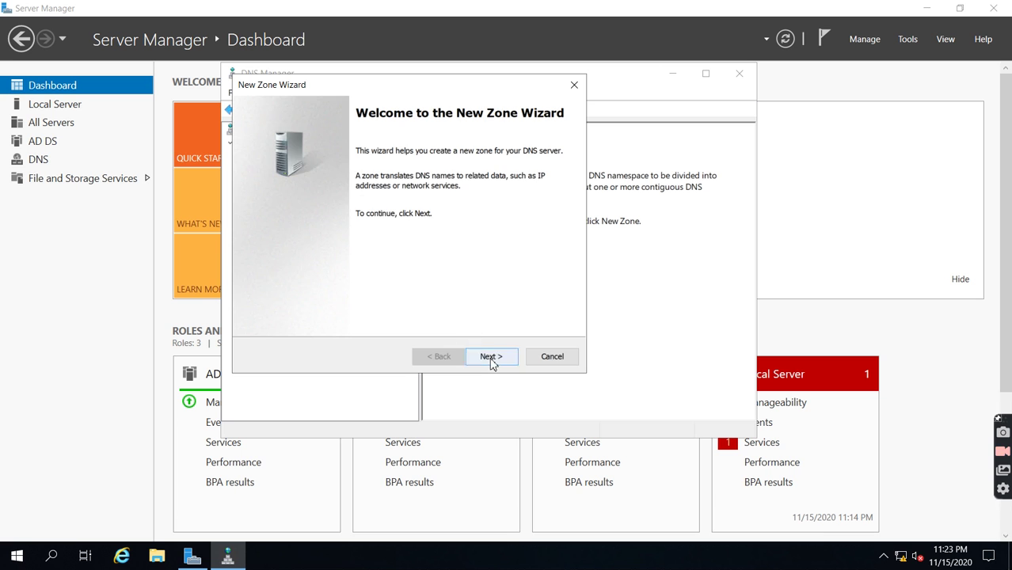
left_click(491, 358)
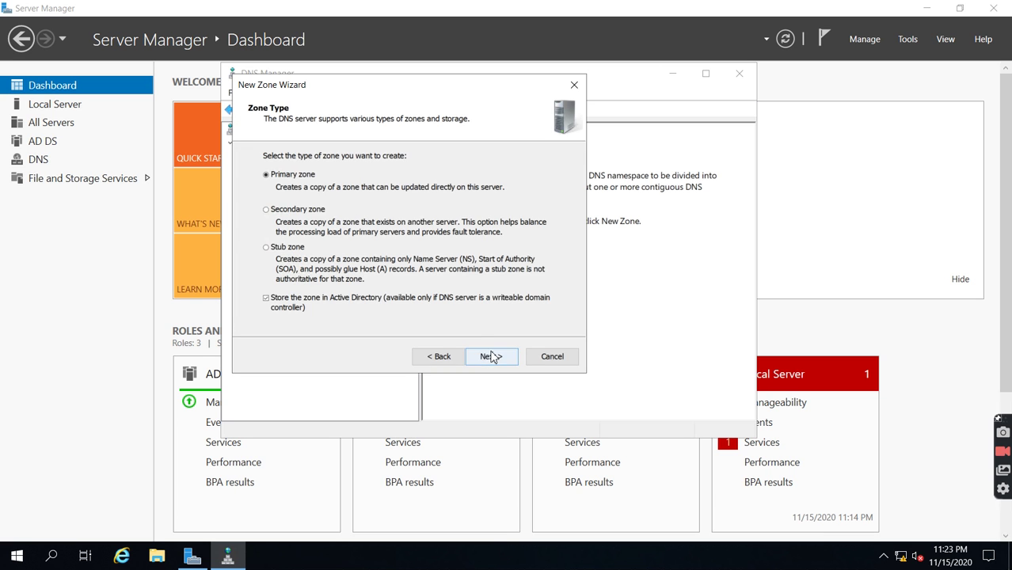
left_click(491, 356)
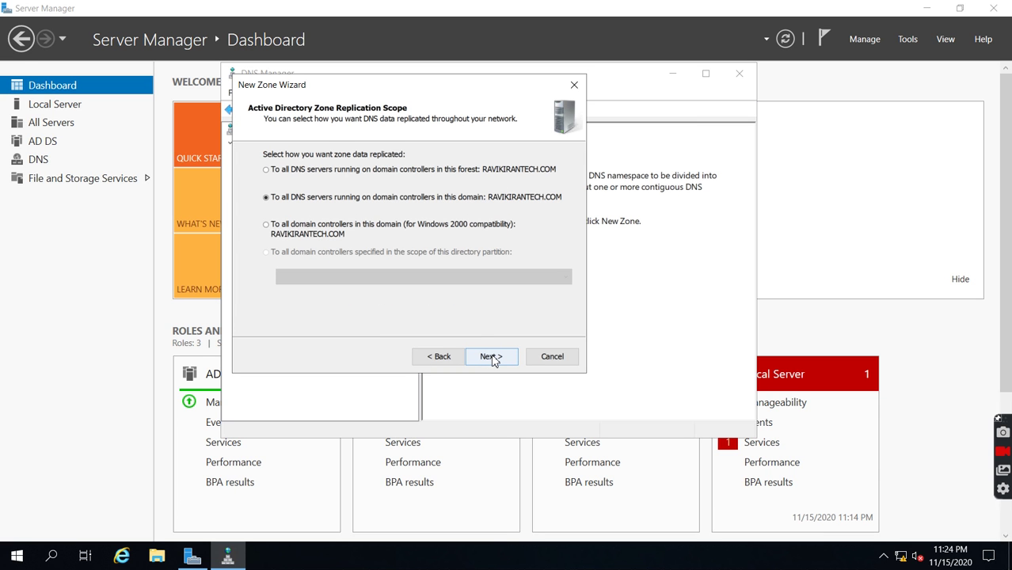
left_click(491, 356)
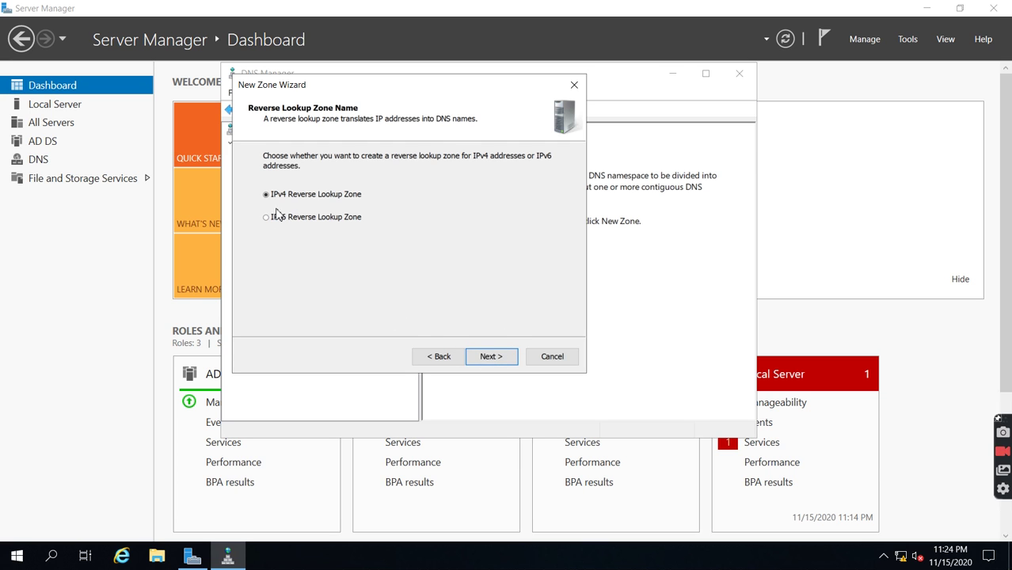
left_click(491, 357)
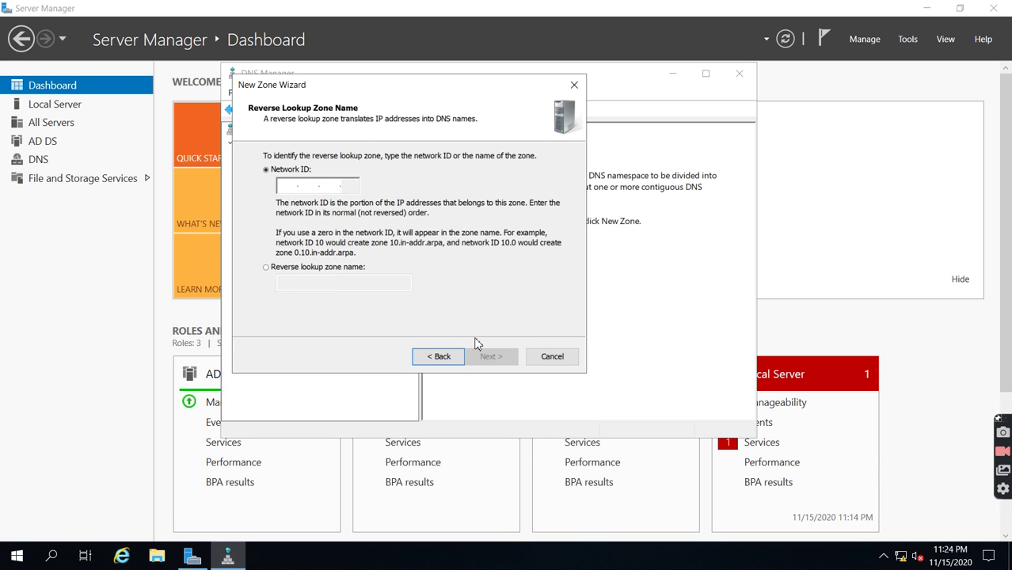
type("10.0.0.")
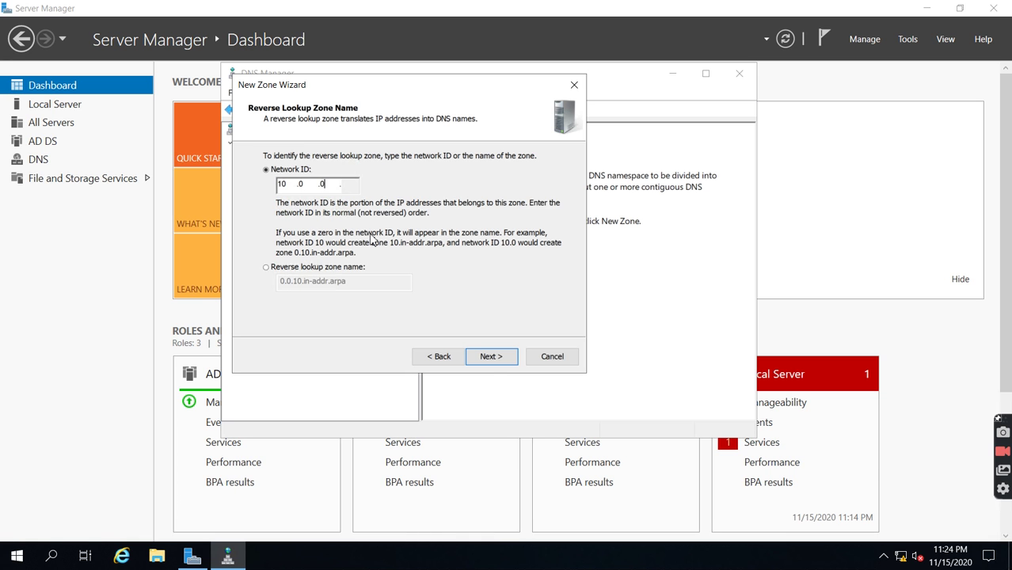
left_click(492, 357)
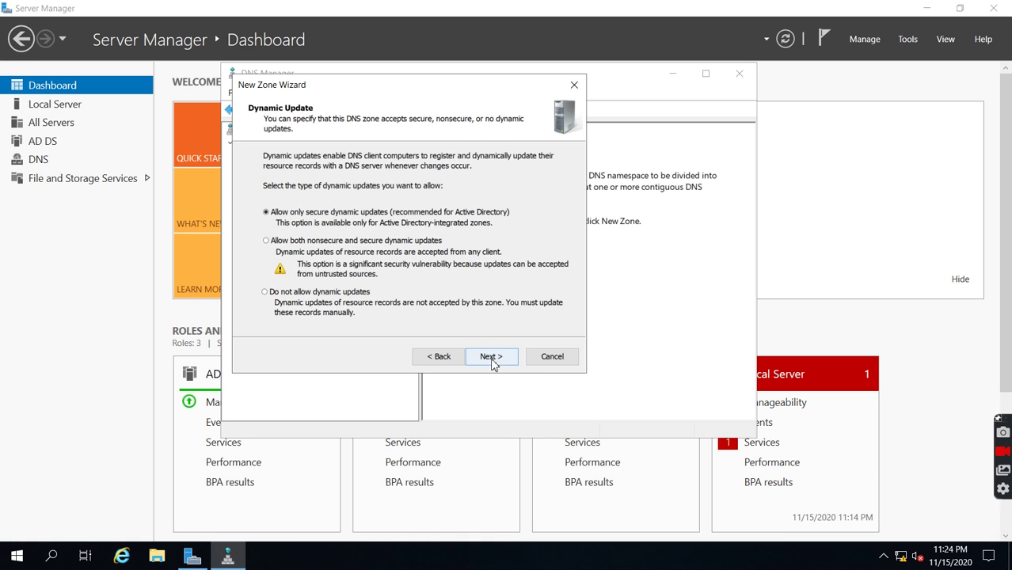
left_click(491, 357)
left_click(491, 356)
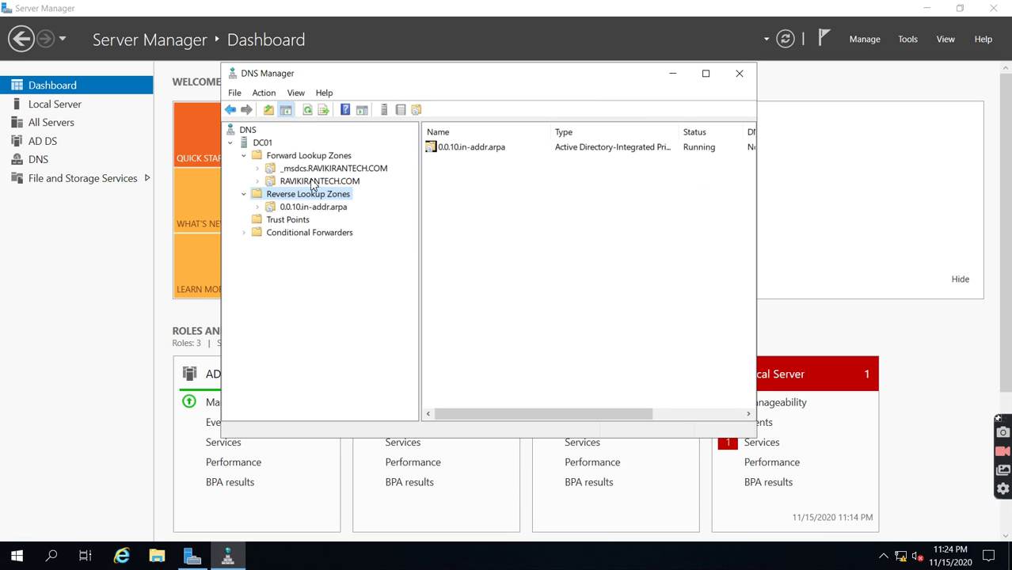
- Enable updating the associated PTR record on the dc01 host record in RAVIKIRANTECH.COM
left_click(315, 182)
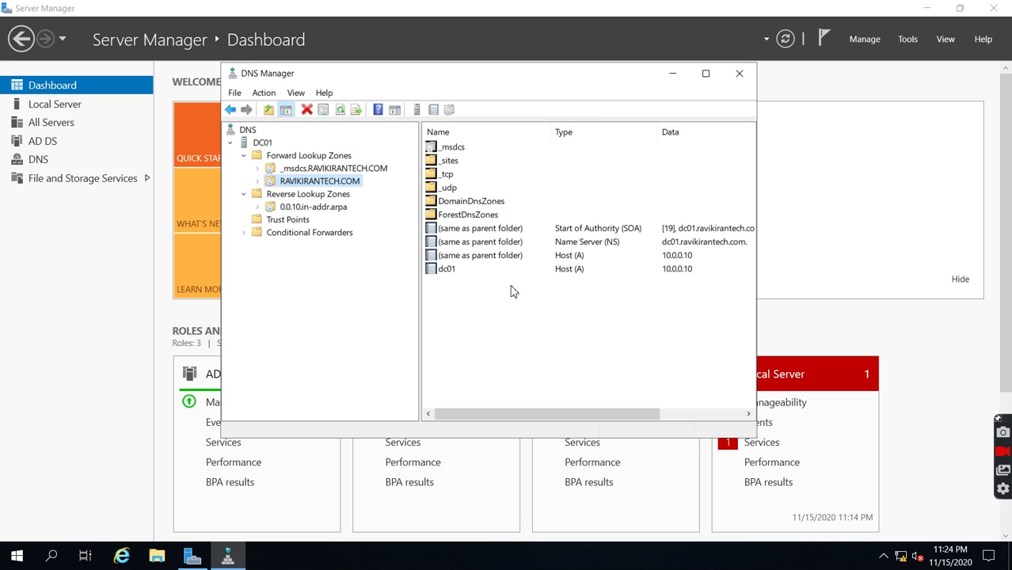
left_click(306, 209)
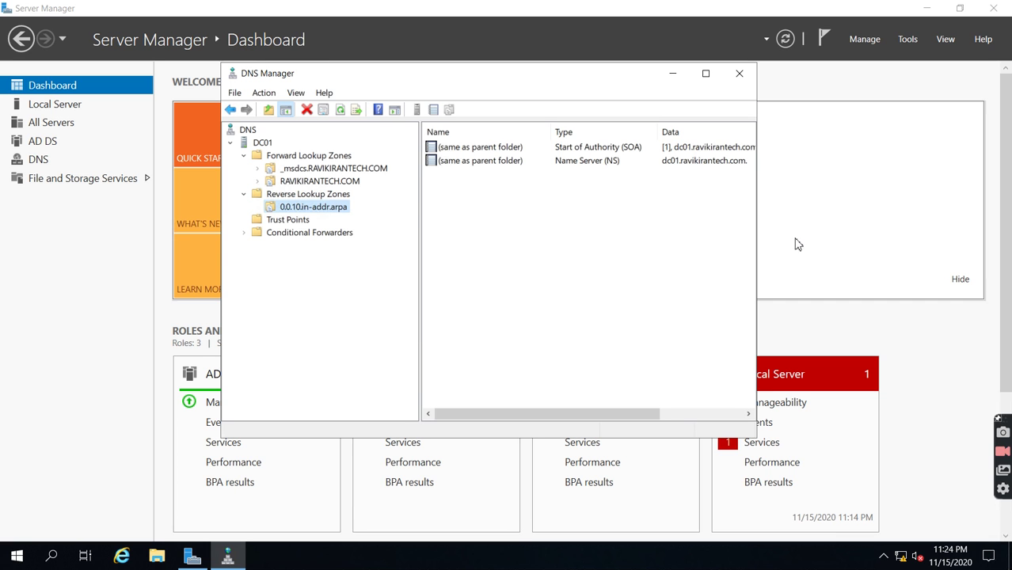
left_click(320, 182)
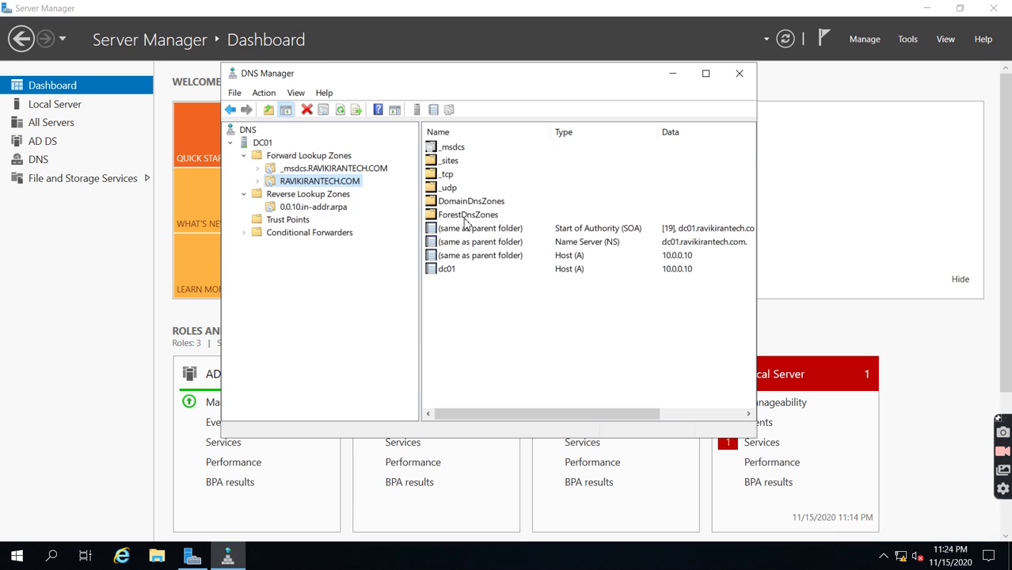
left_click(451, 274)
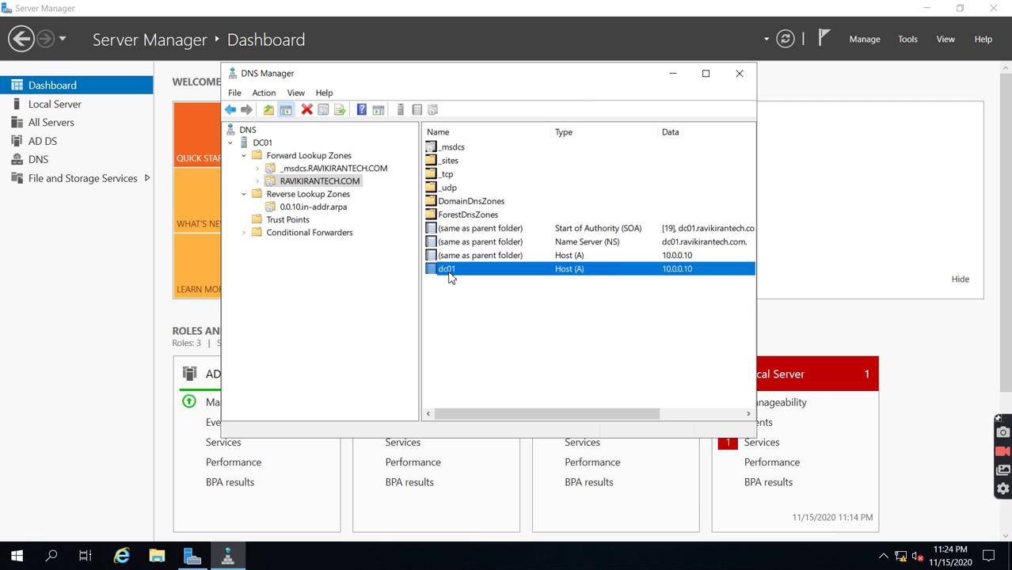
double_click(449, 275)
key("Escape")
double_click(449, 271)
left_click(385, 252)
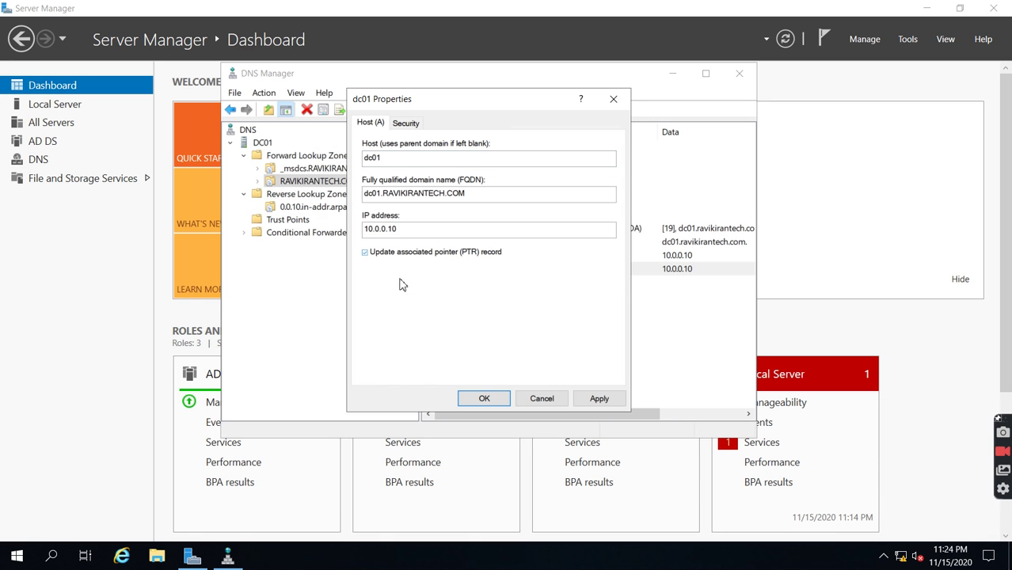
left_click(482, 396)
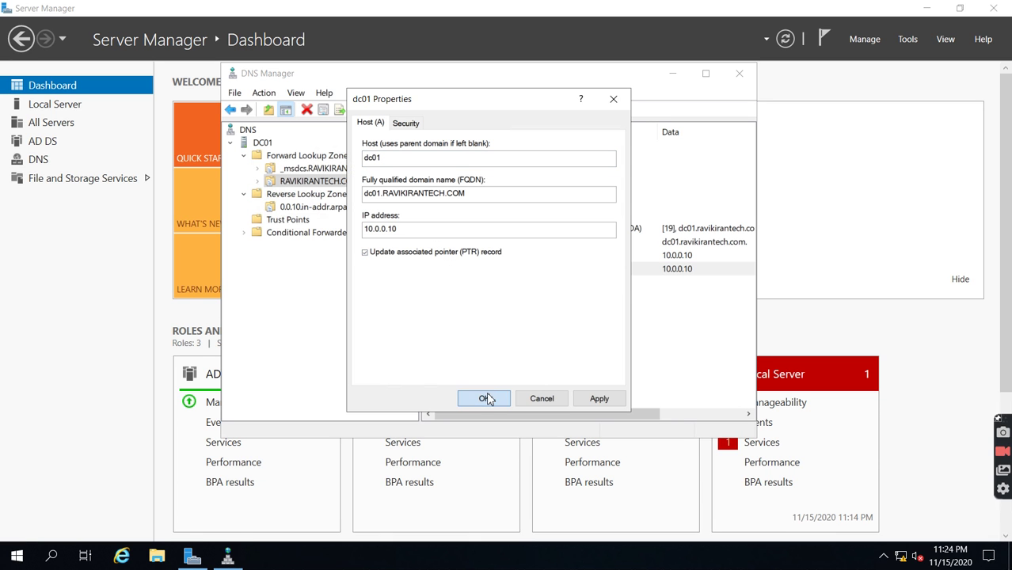
- Refresh 0.0.10.in-addr.arpa to confirm the new 10.0.0.10 pointer record for dc01
left_click(312, 207)
left_click(324, 110)
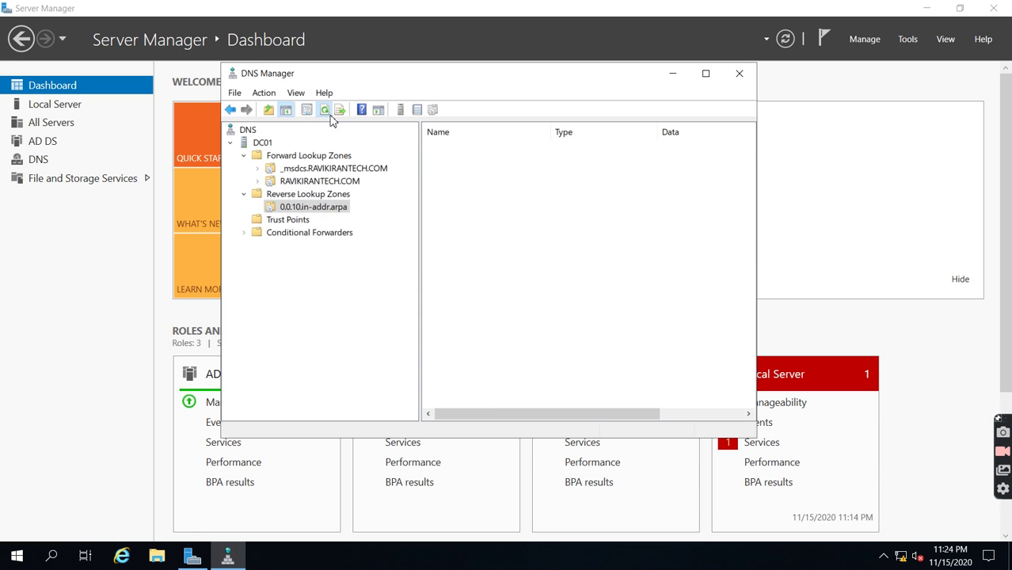
left_click(452, 177)
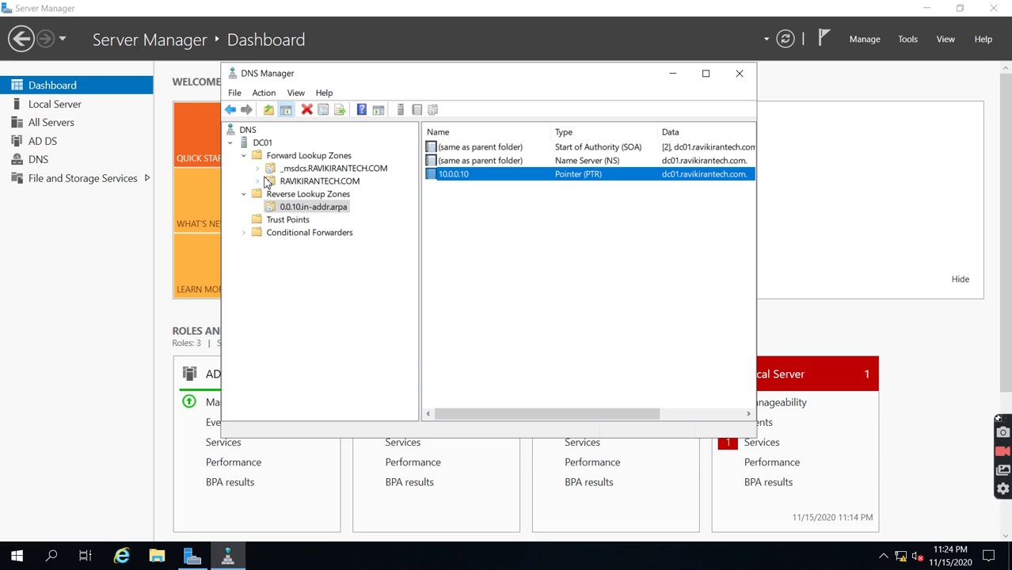
left_click(302, 181)
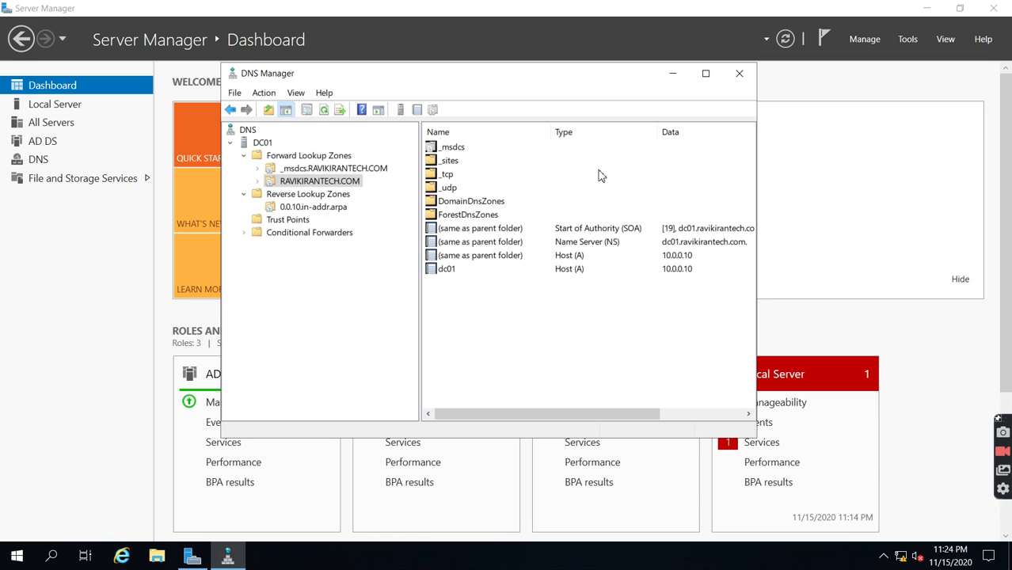
- Close DNS Manager and open Active Directory Users and Computers maximized
left_click(740, 74)
left_click(908, 40)
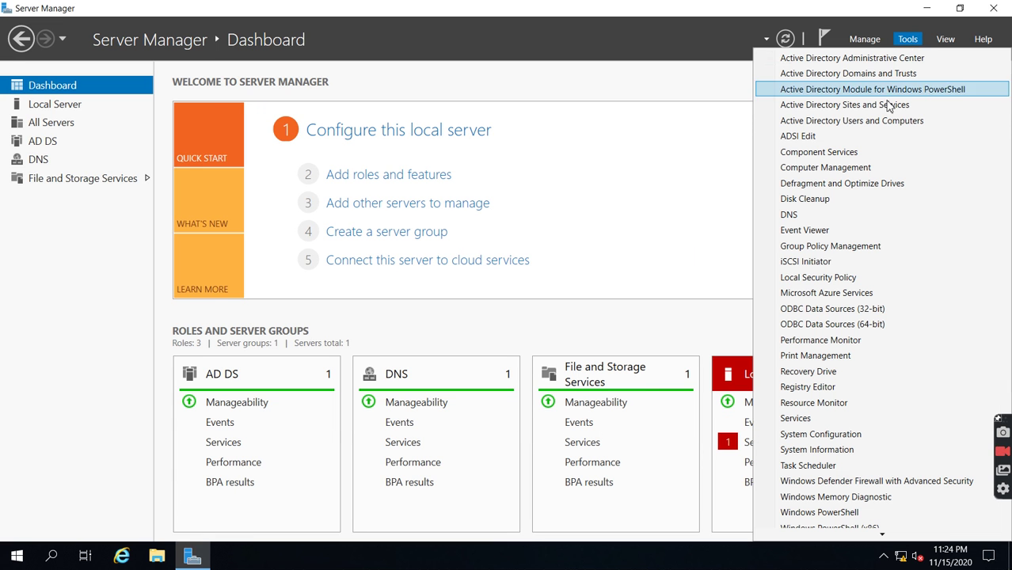
left_click(851, 127)
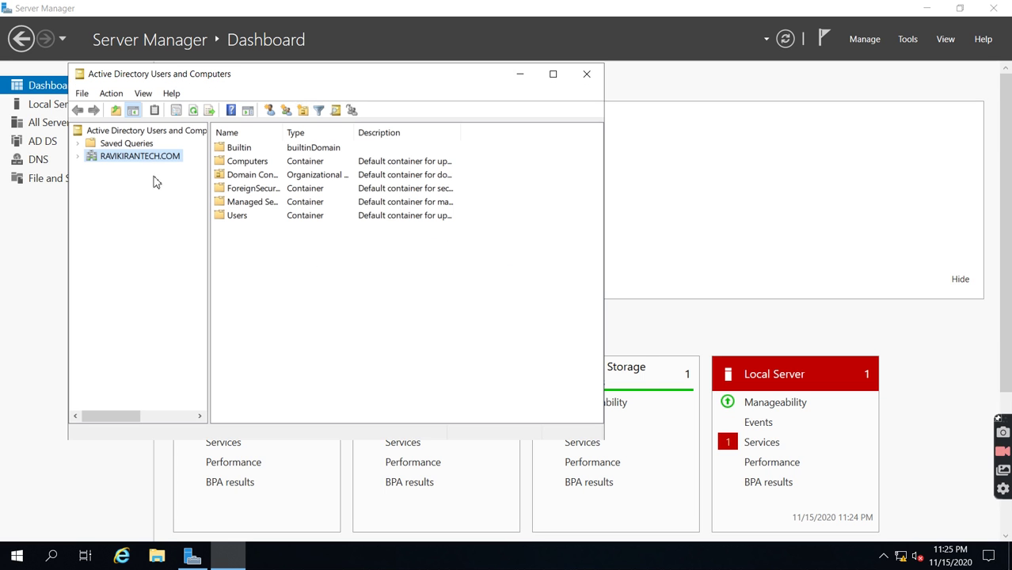
double_click(278, 74)
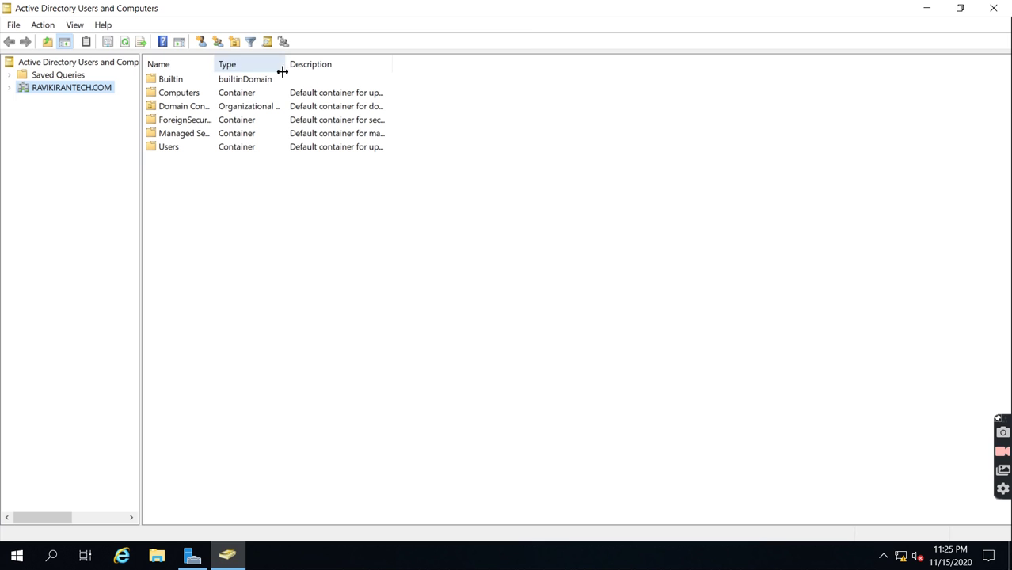
- Expand RAVIKIRANTECH.COM and list the Builtin groups with widened tree and Name columns
left_click(10, 88)
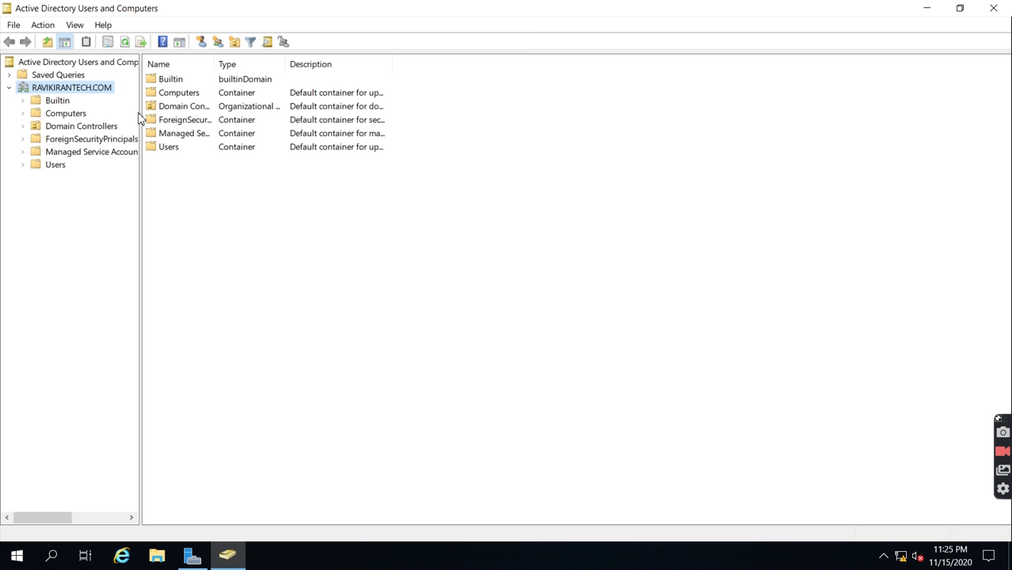
left_click_drag(141, 114, 266, 115)
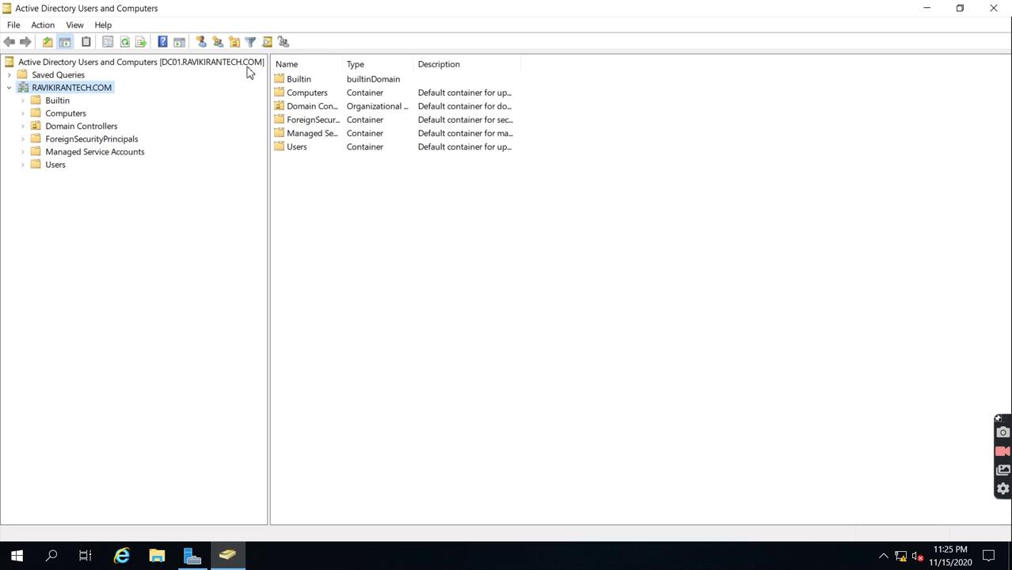
left_click(52, 106)
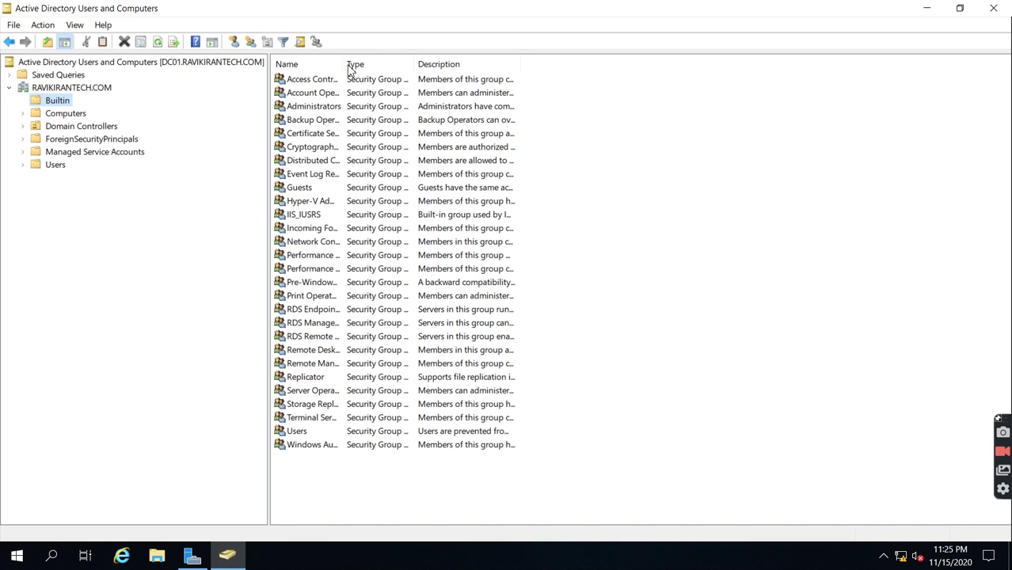
left_click_drag(342, 64, 436, 64)
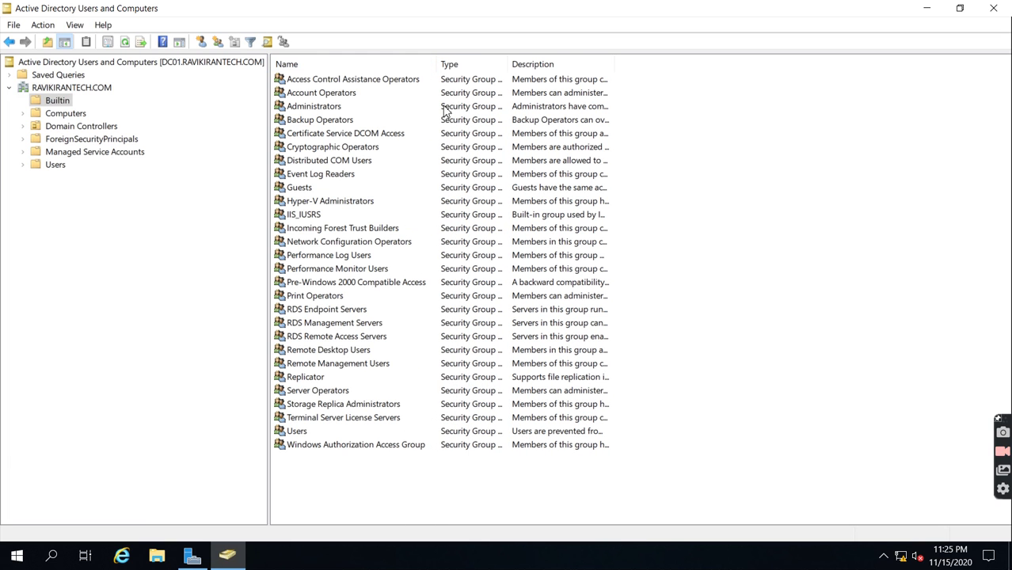
- Turn on Advanced Features in the View menu
left_click(76, 24)
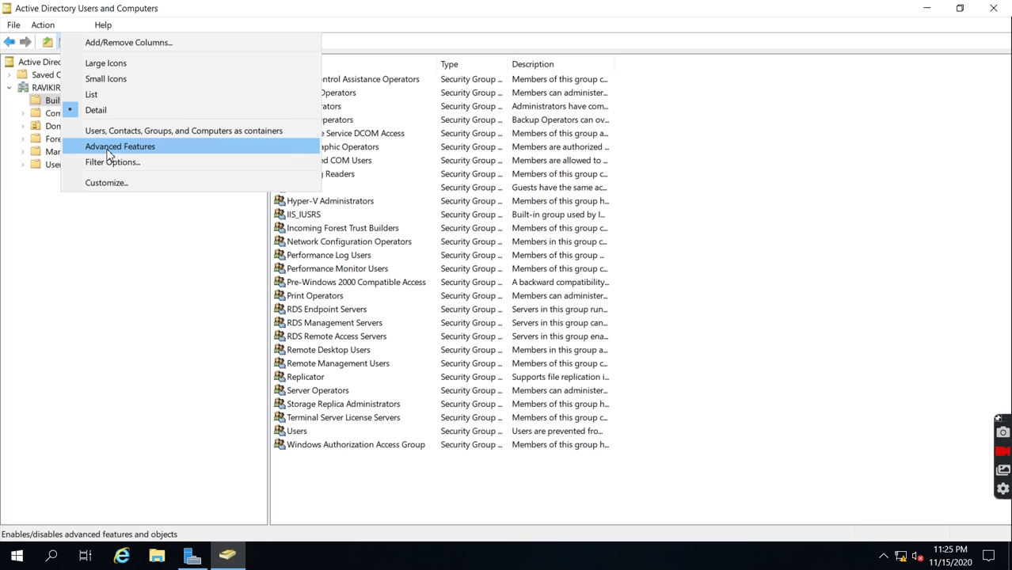
left_click(110, 148)
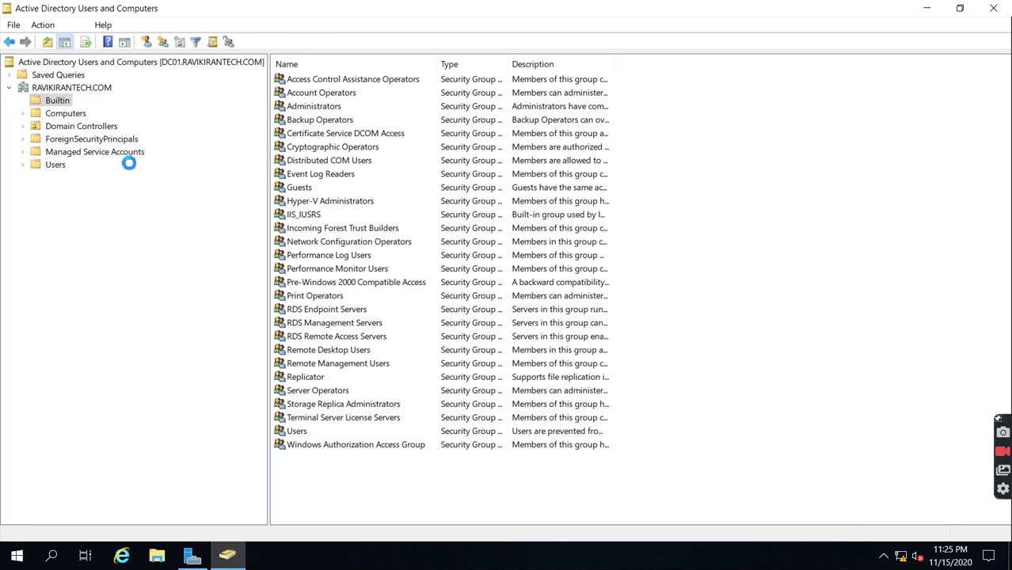
left_click(75, 25)
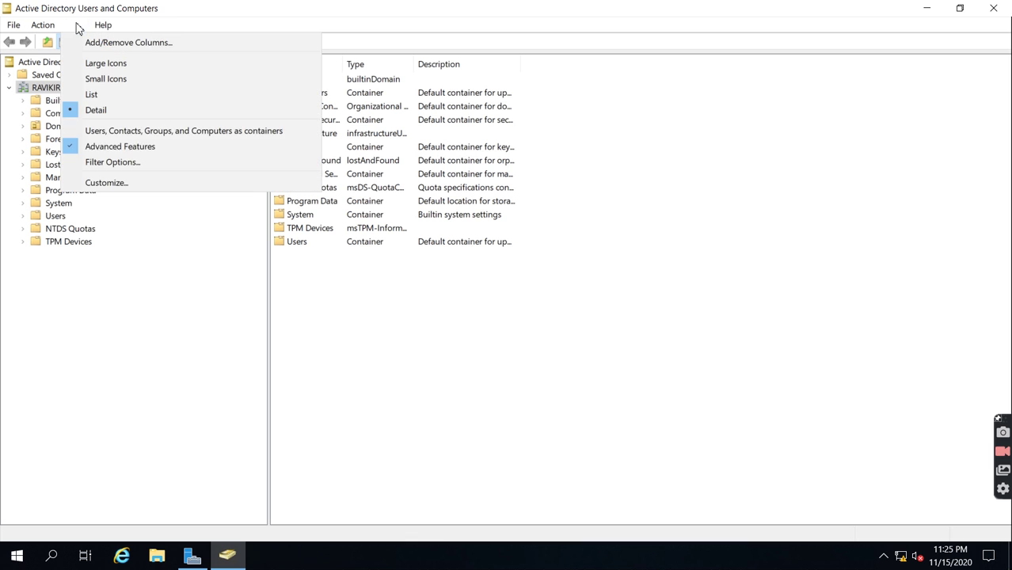
left_click(123, 278)
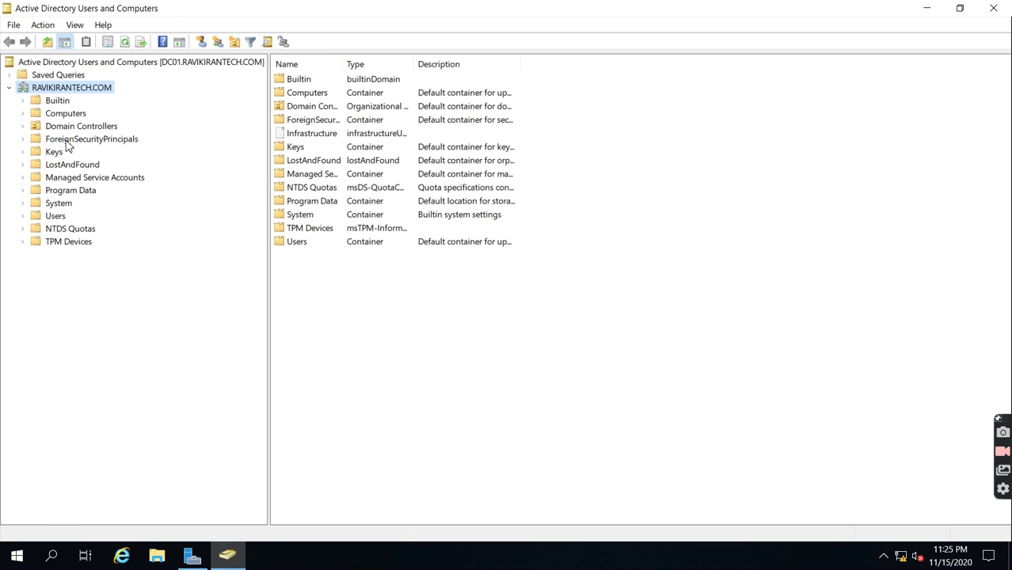
- Browse NTDS Quotas, Users, System, Program Data, Domain Controllers and Computers containers
left_click(63, 229)
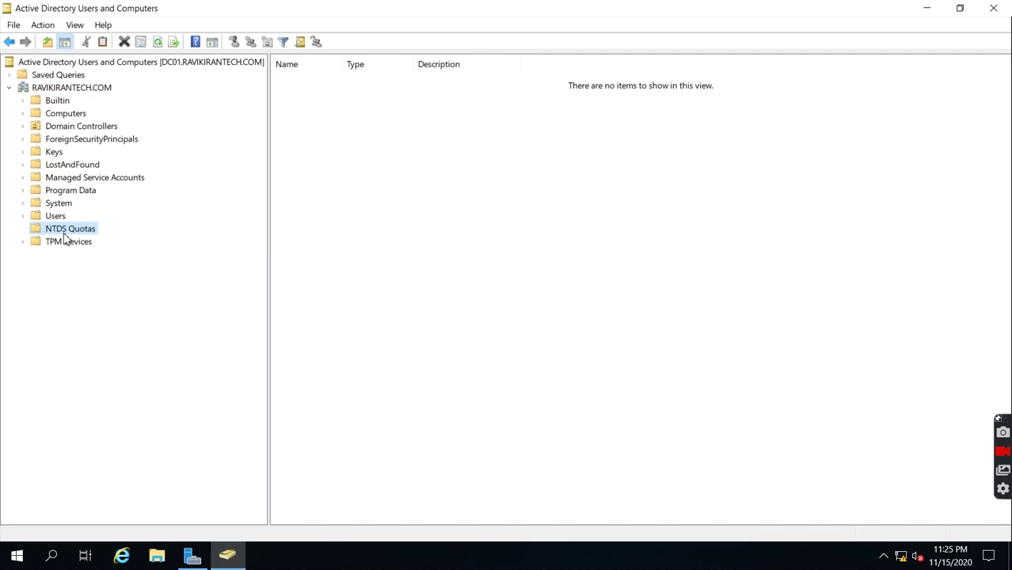
left_click(57, 217)
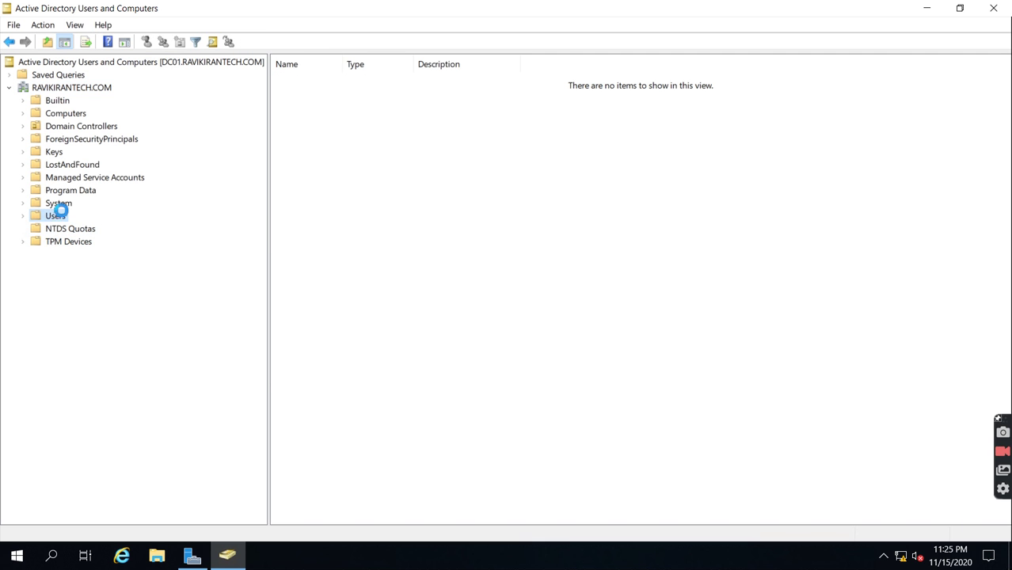
left_click(59, 203)
left_click(72, 191)
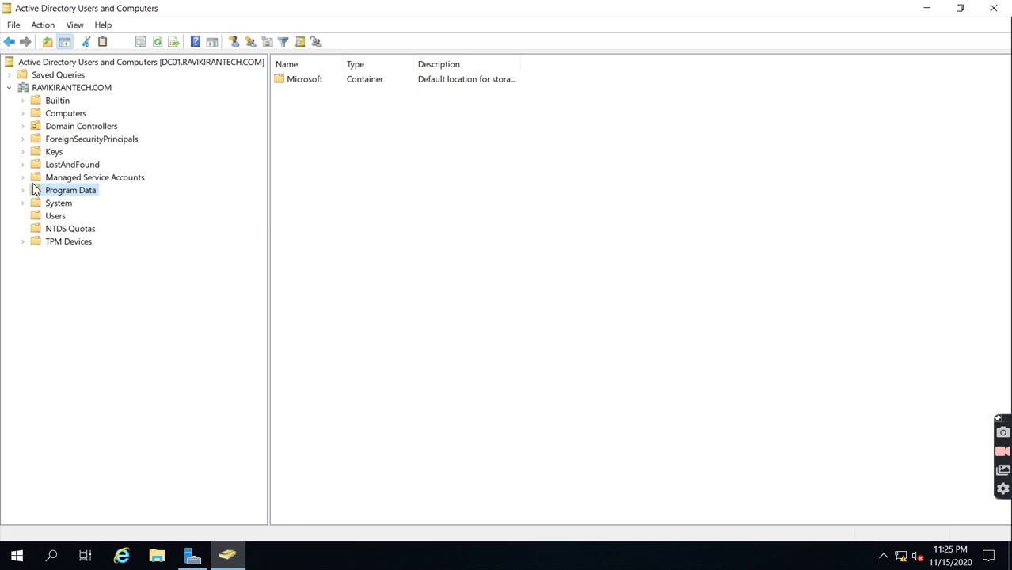
left_click(70, 128)
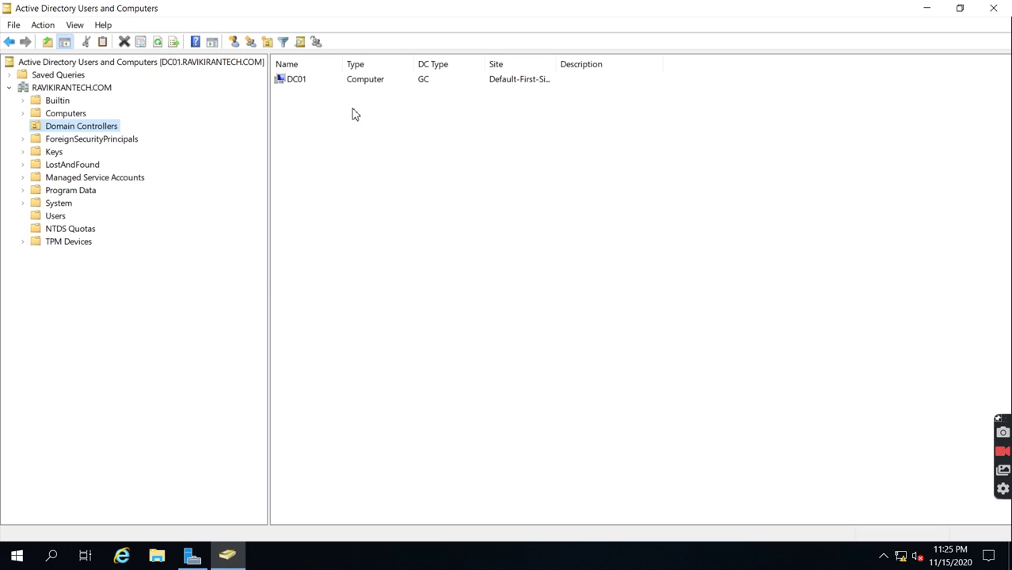
left_click(66, 115)
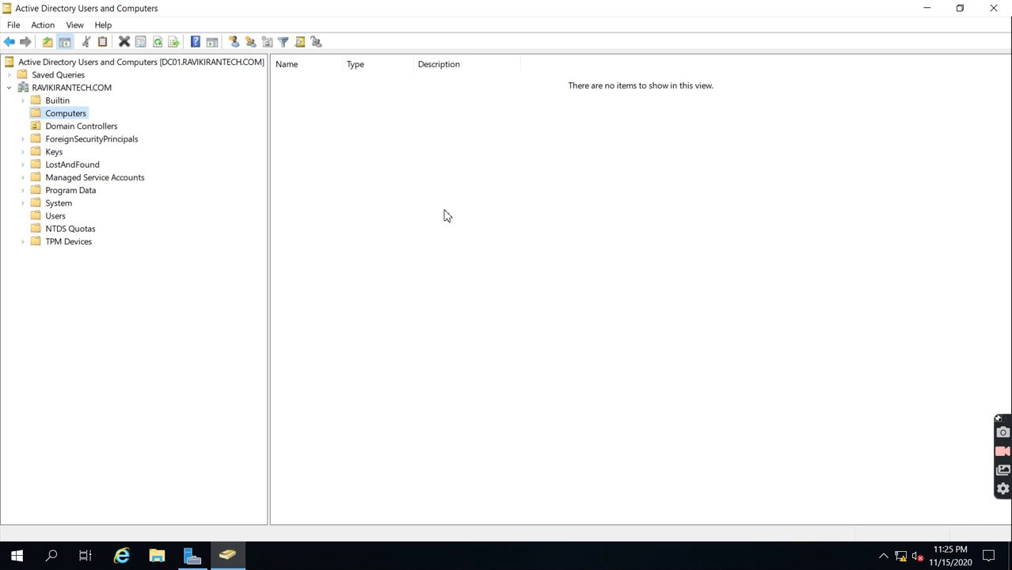
- Add an organizational unit named RAVIKIRANTECH-SERVERS to the RAVIKIRANTECH.COM domain root
right_click(67, 89)
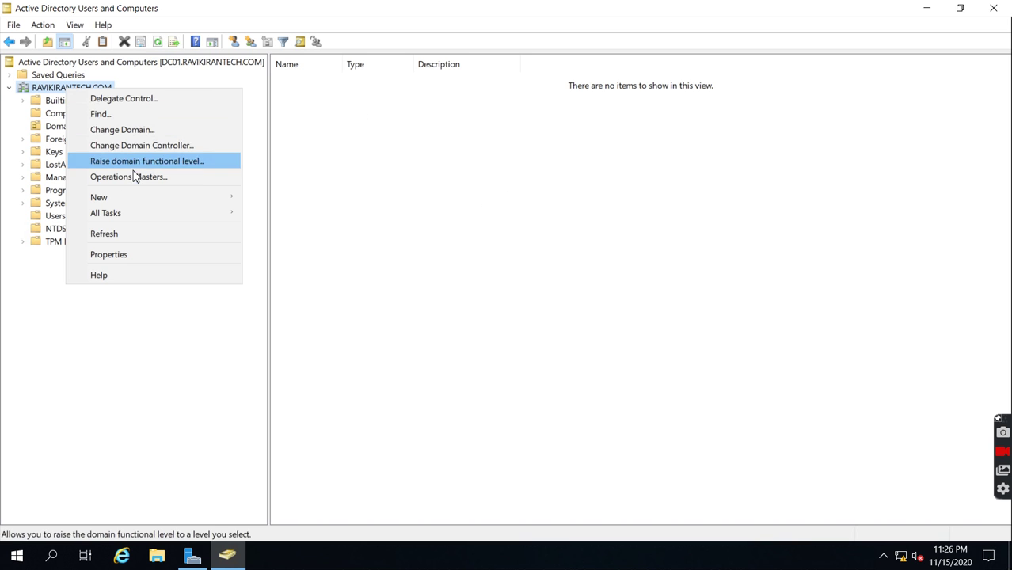
mouse_move(172, 200)
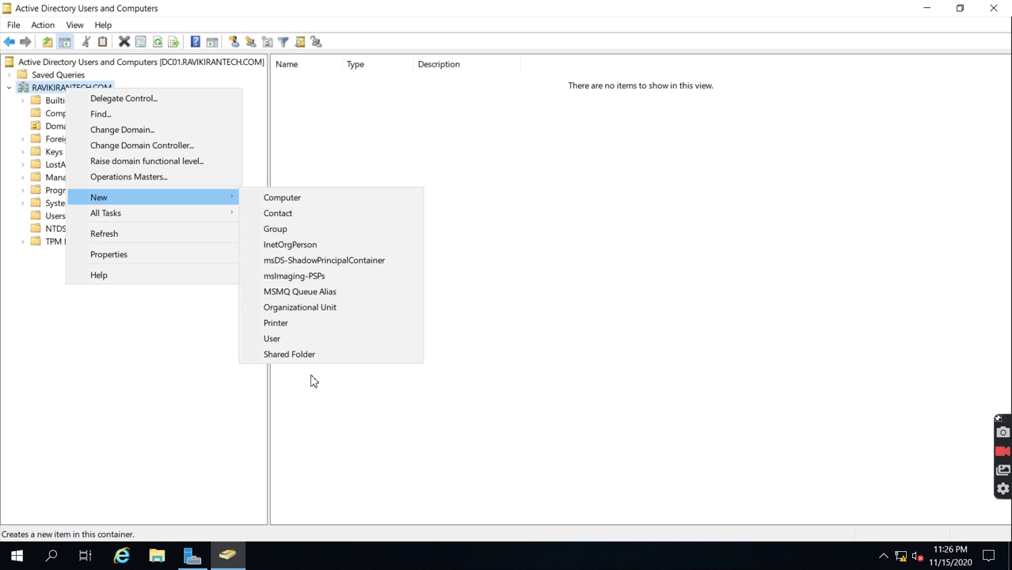
left_click(296, 314)
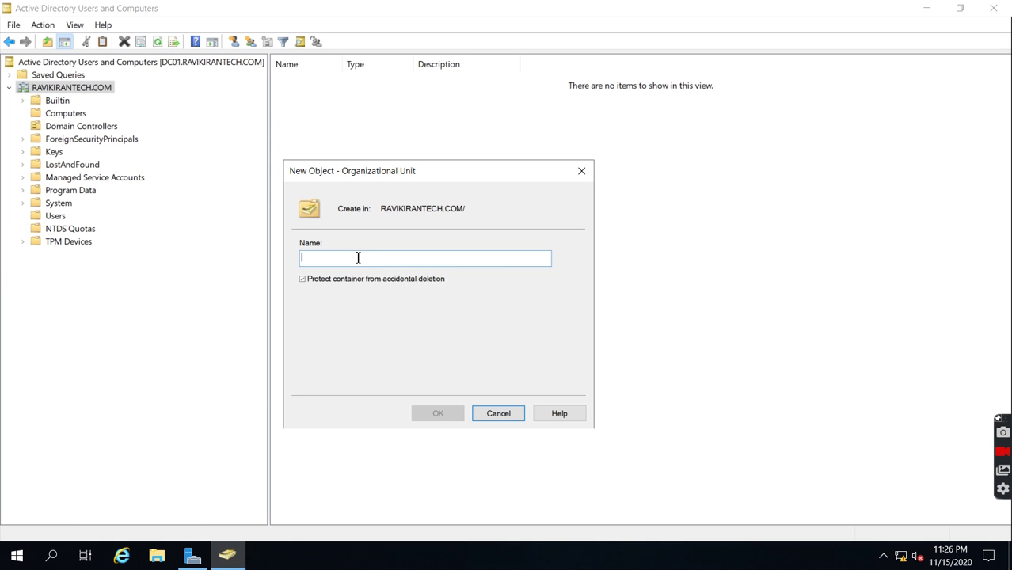
type("RAVIKIRANTECH")
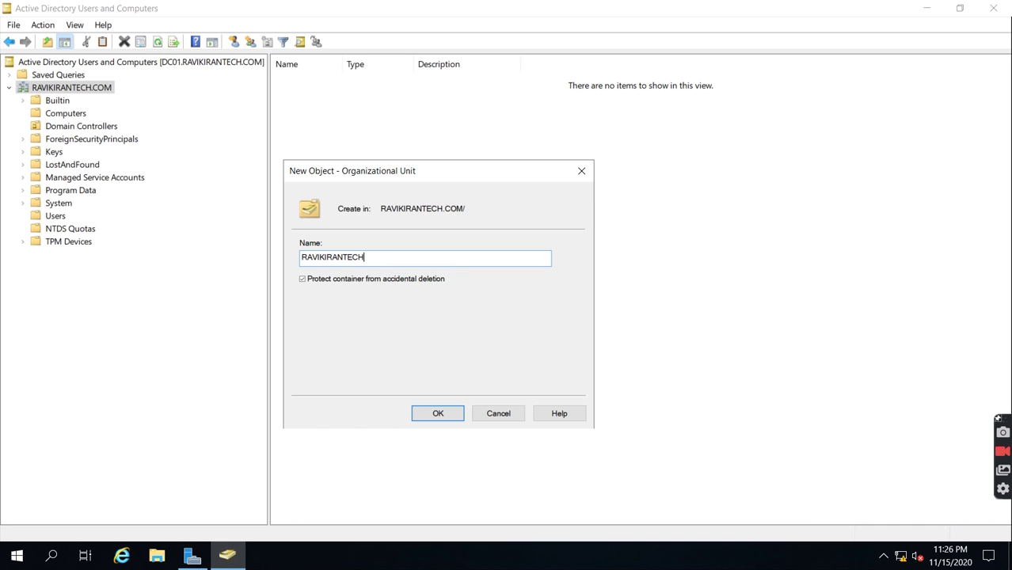
type("VERS")
left_click(367, 257)
key("BackSpace")
type("-")
left_click(438, 414)
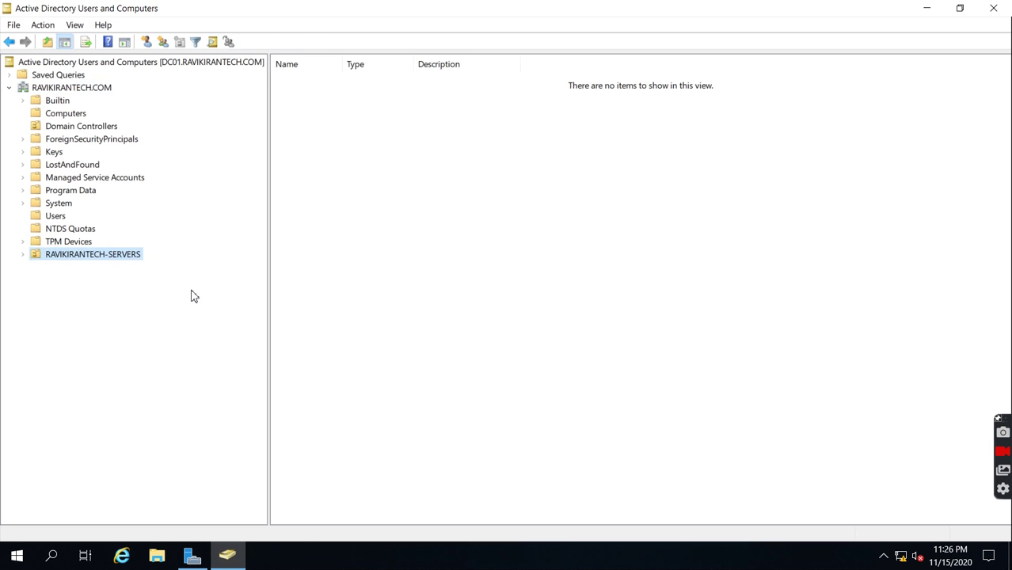
- Create the RAVIKIRANTECCH-ADMINS organizational unit under the RAVIKIRANTECH.COM domain
left_click(50, 90)
right_click(51, 89)
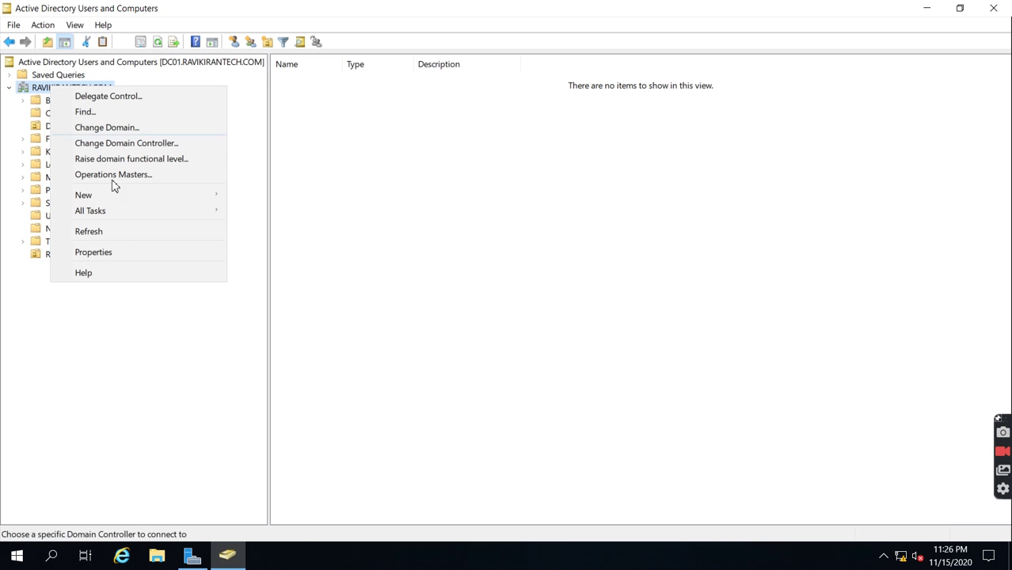
mouse_move(135, 198)
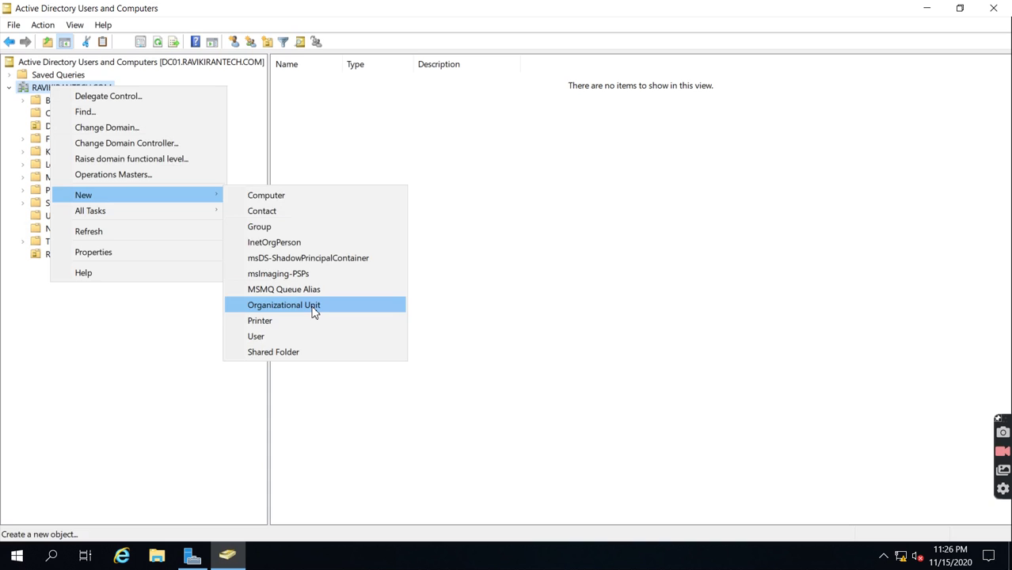
left_click(315, 307)
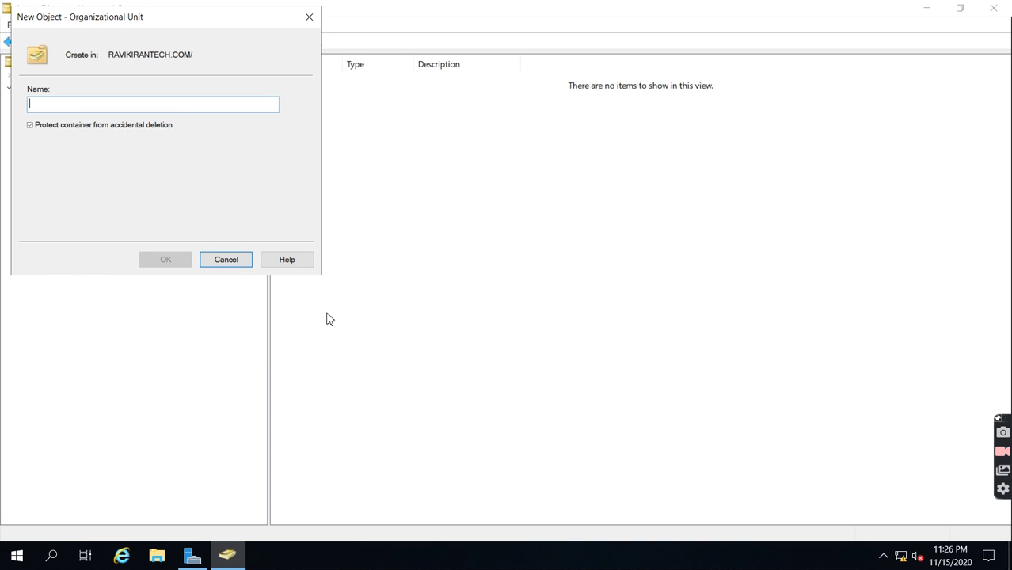
type("rav")
key("BackSpace")
key("BackSpace")
key("BackSpace")
type("RAVIKIRANTECCH-ADMINS")
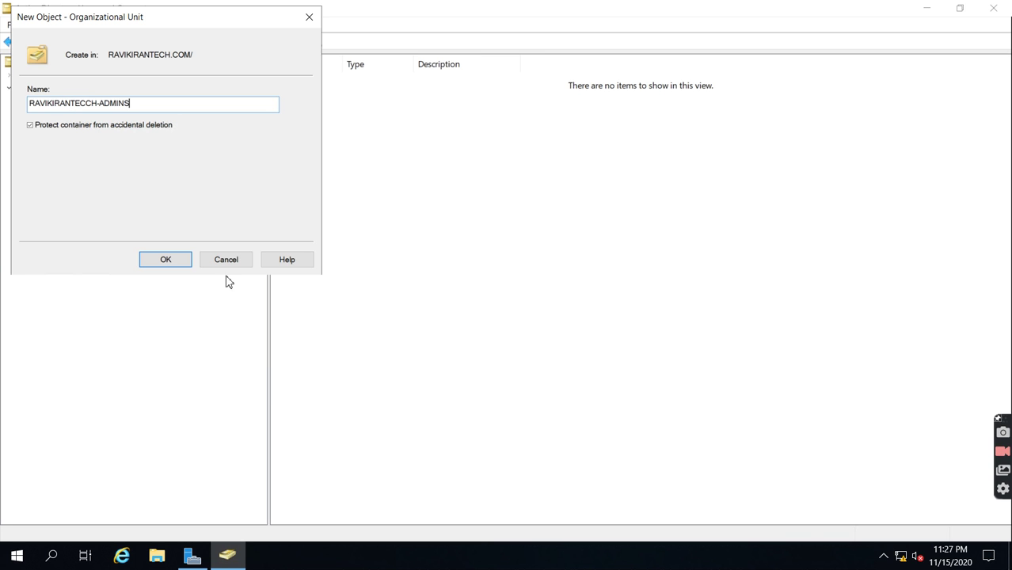
left_click(174, 260)
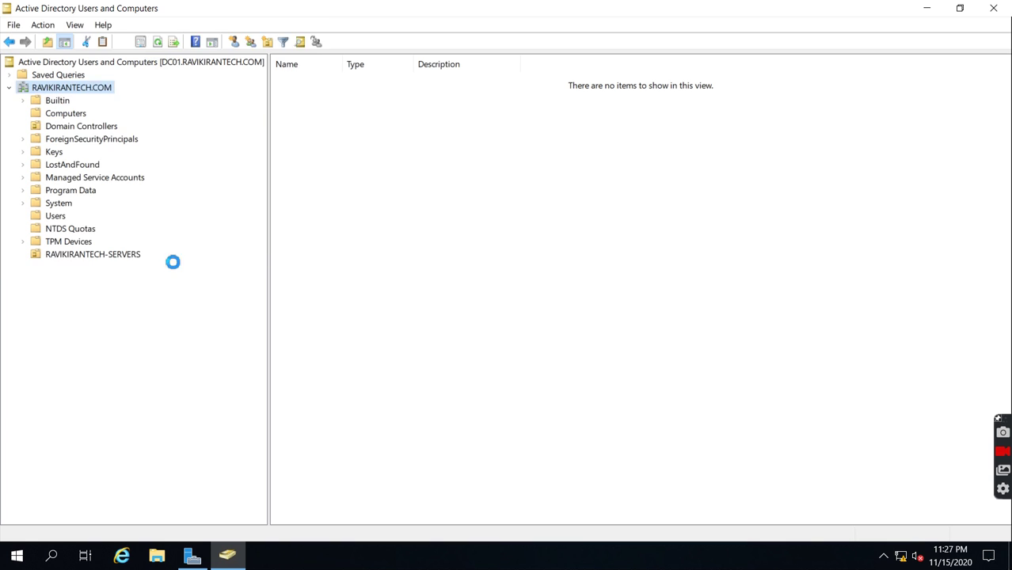
right_click(92, 90)
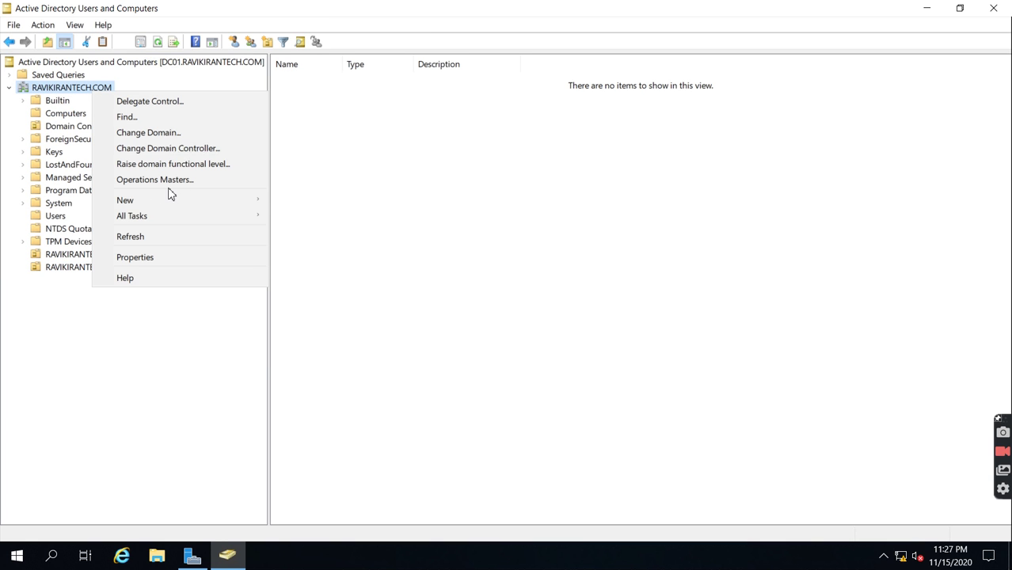
- Create the RAVIKIRANTECH-WORKSTATIONS OU after the duplicate RAVIKIRANTECH-SERVERS name is rejected
mouse_move(183, 203)
left_click(325, 310)
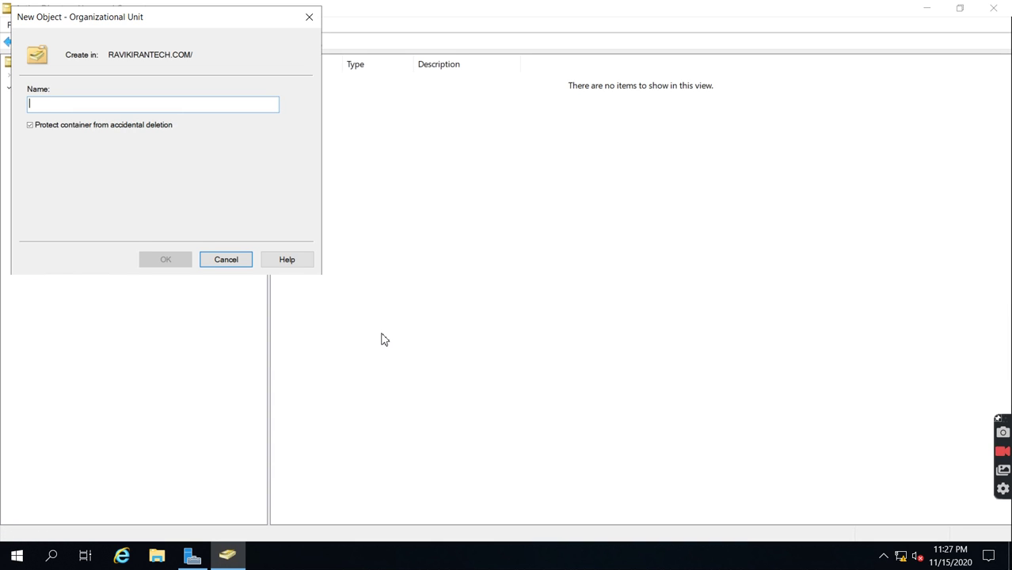
type("RAVIKIRANTECH-")
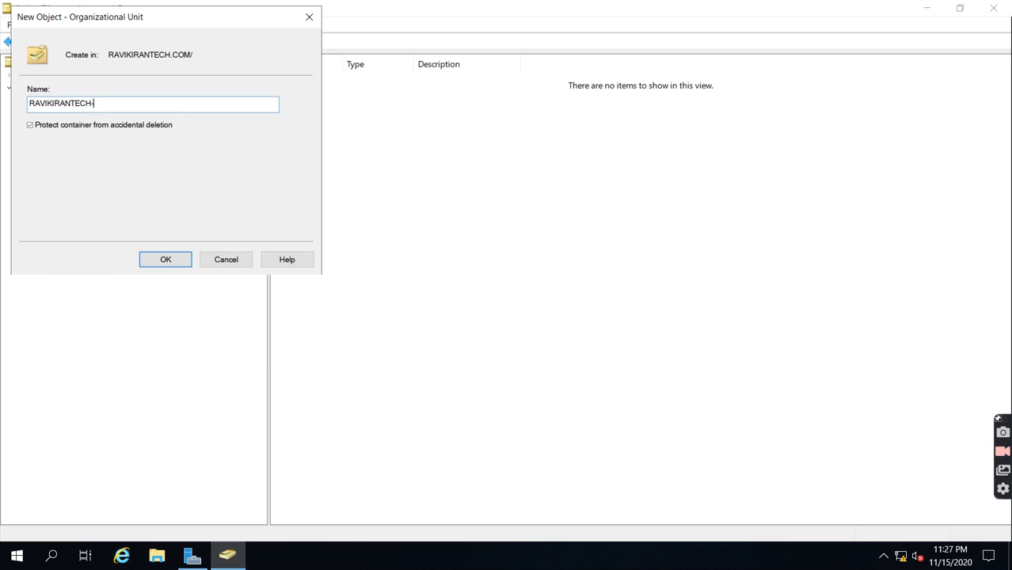
type("SERVERS")
left_click(170, 264)
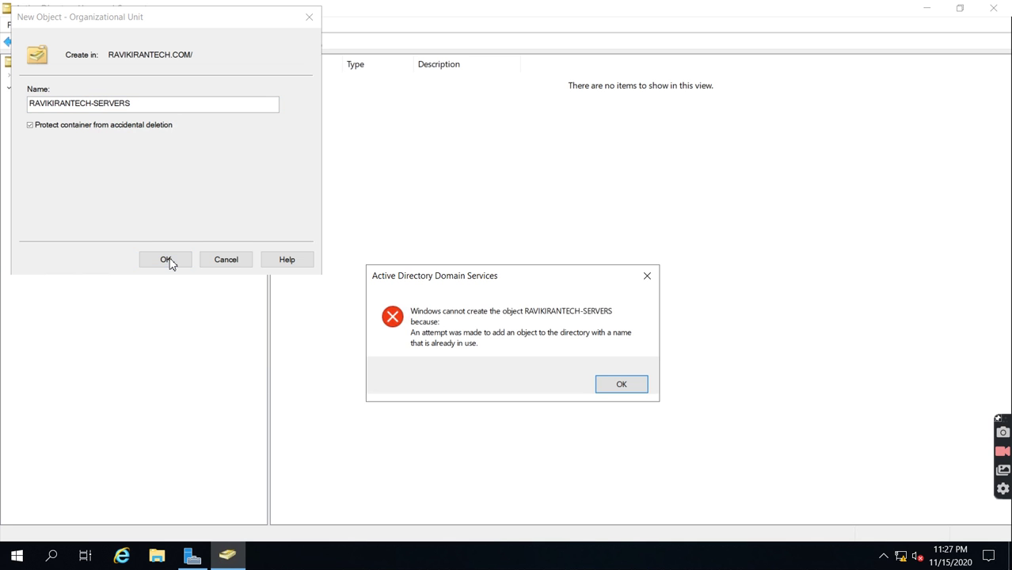
left_click(634, 389)
left_click_drag(196, 19, 571, 152)
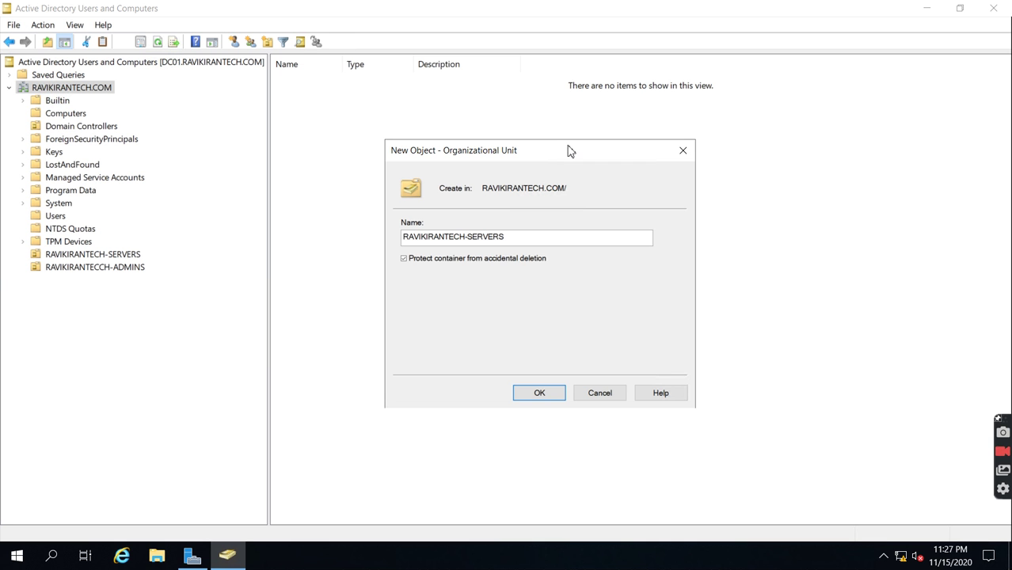
left_click_drag(507, 236, 475, 241)
type("WORKSTATION")
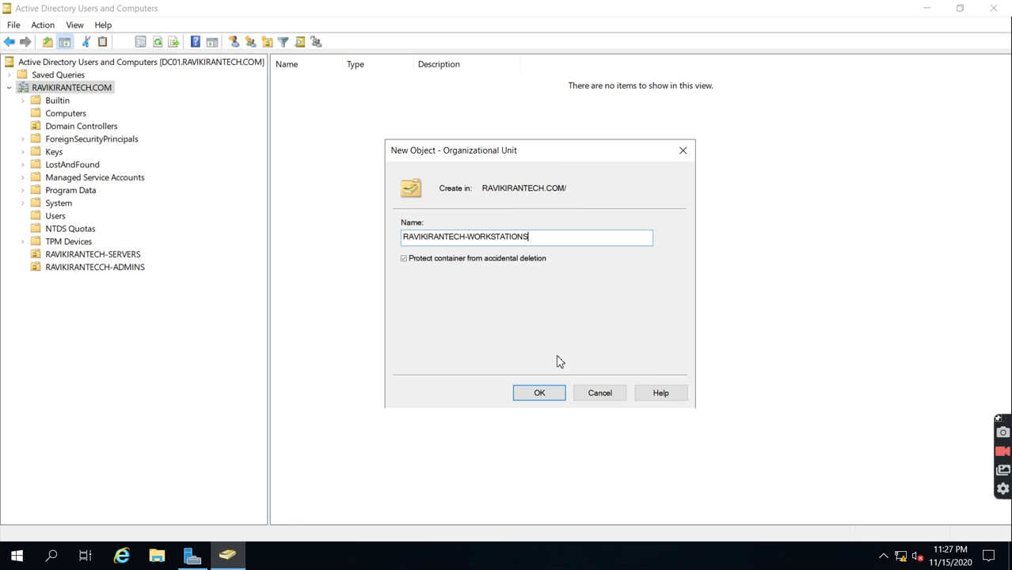
left_click(556, 393)
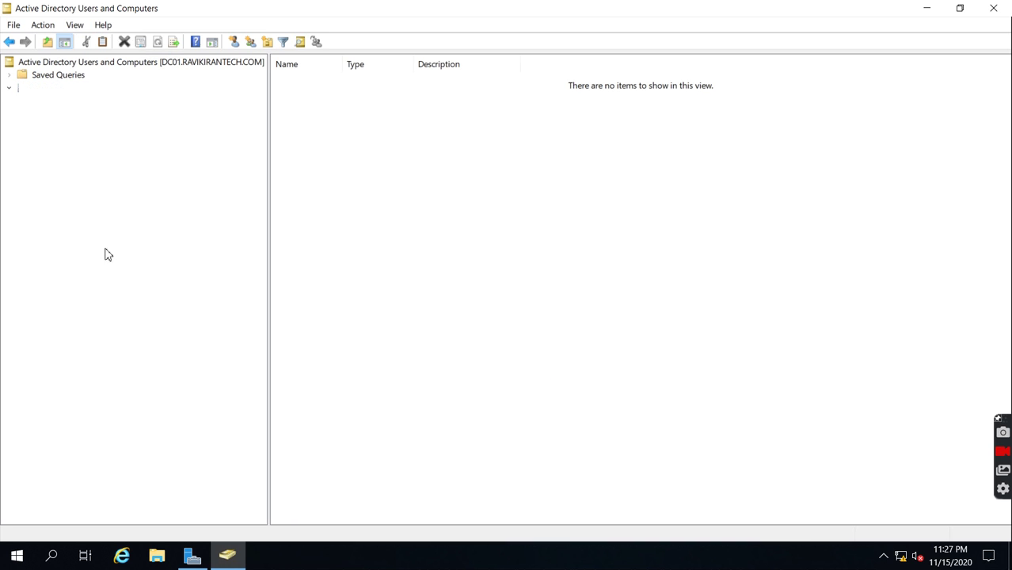
- Create the RAVIKIRANTECH-USERS OU, then bring up actions for RAVIKIRANTECCH-ADMINS
right_click(50, 87)
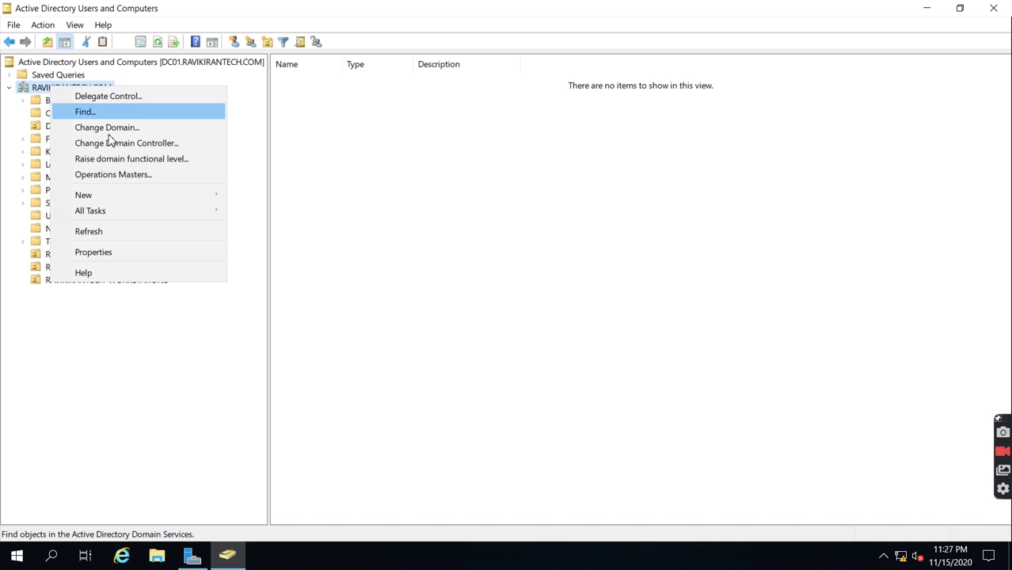
mouse_move(152, 196)
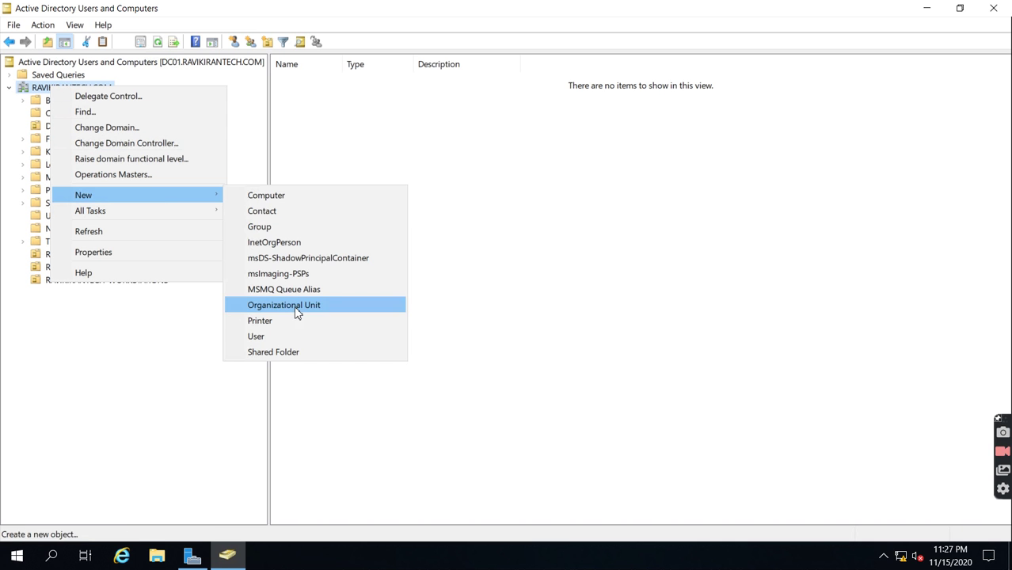
left_click(297, 313)
type("RAVIKIRAN")
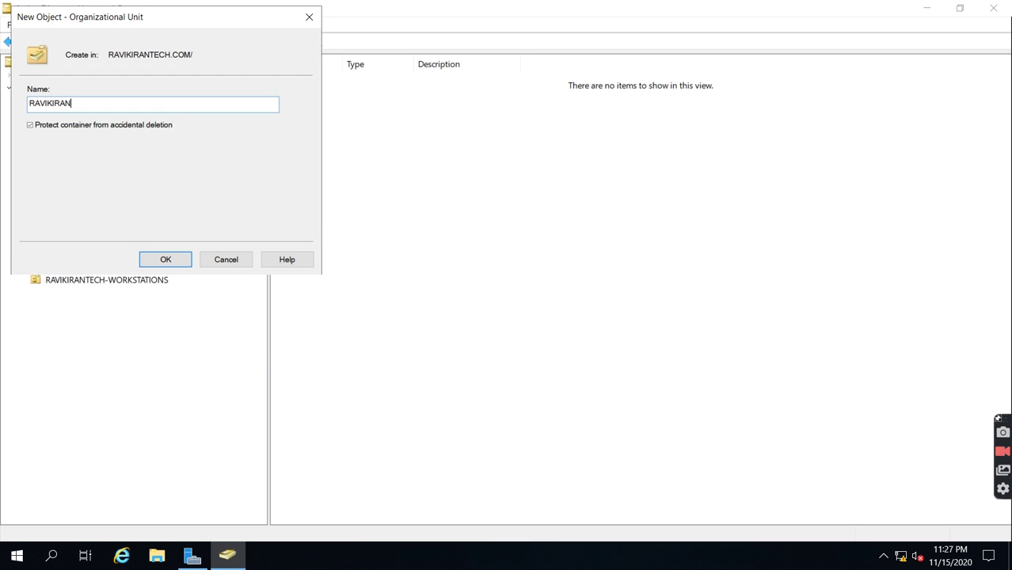
type("TECH-USERS")
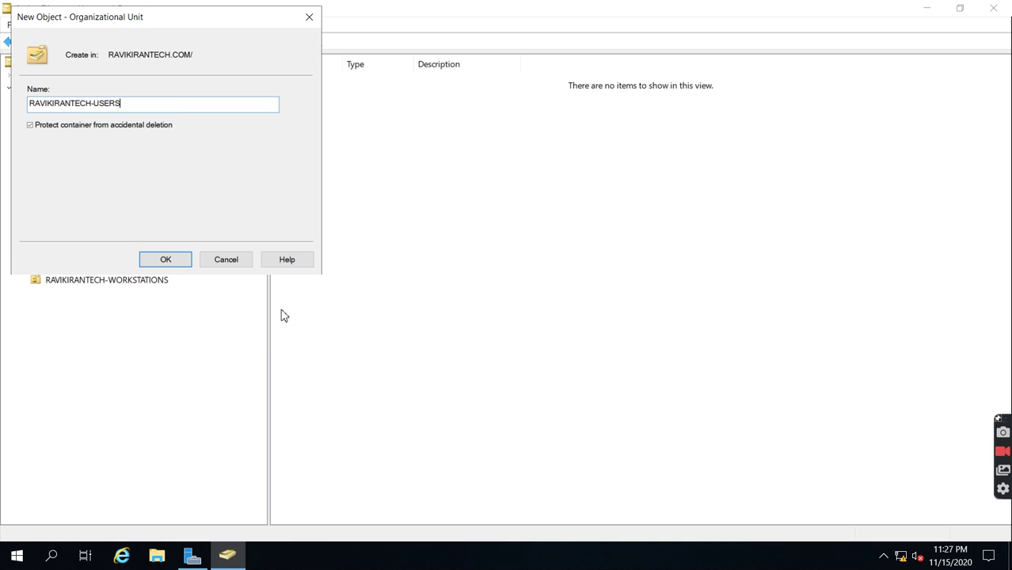
left_click(172, 259)
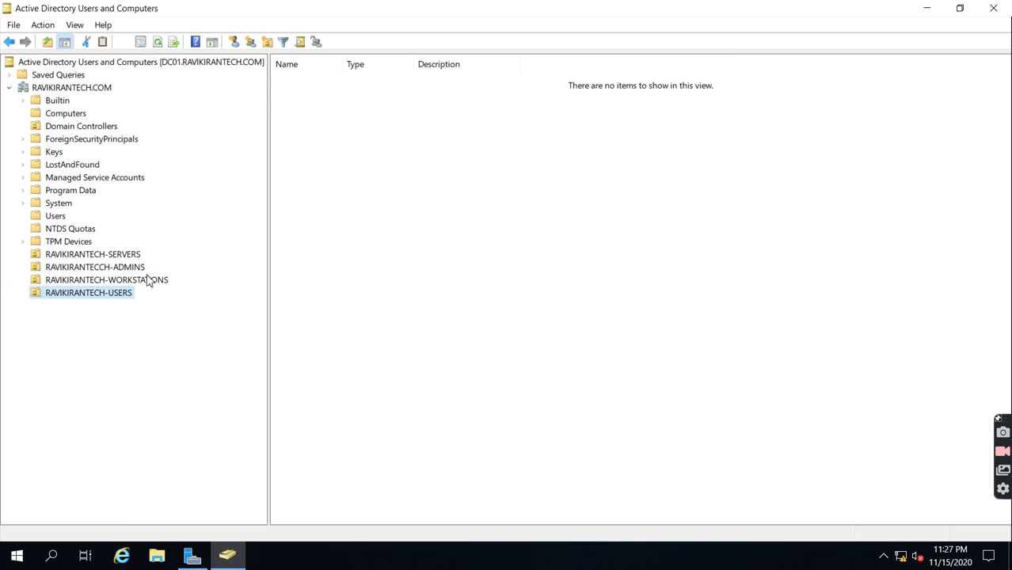
left_click(122, 271)
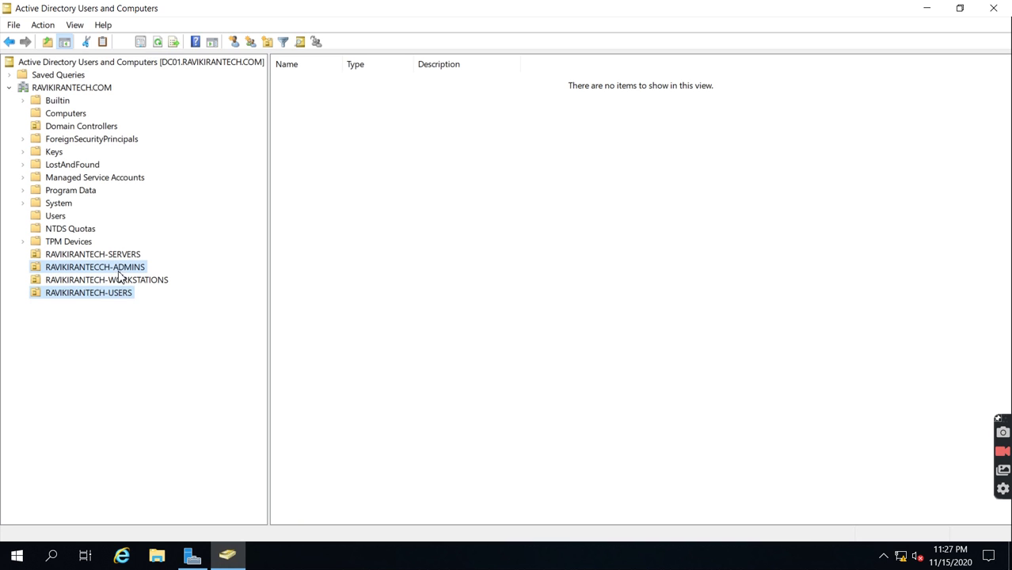
right_click(123, 271)
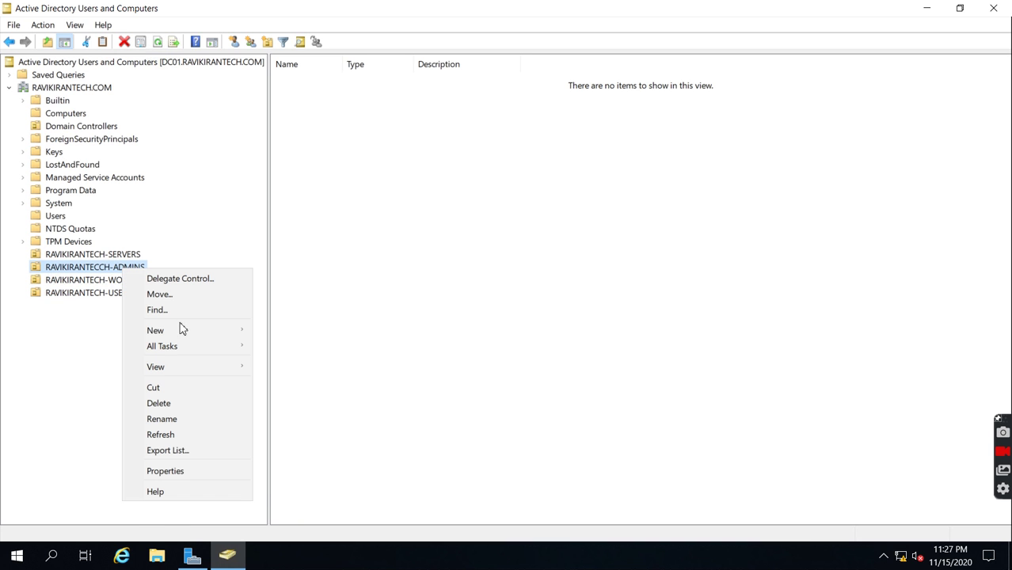
mouse_move(181, 332)
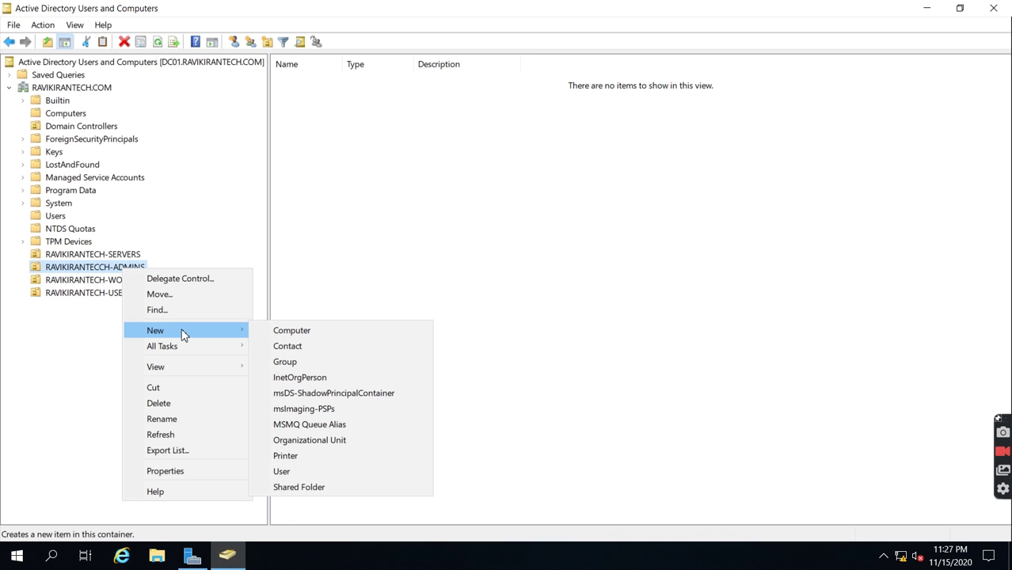
left_click(308, 473)
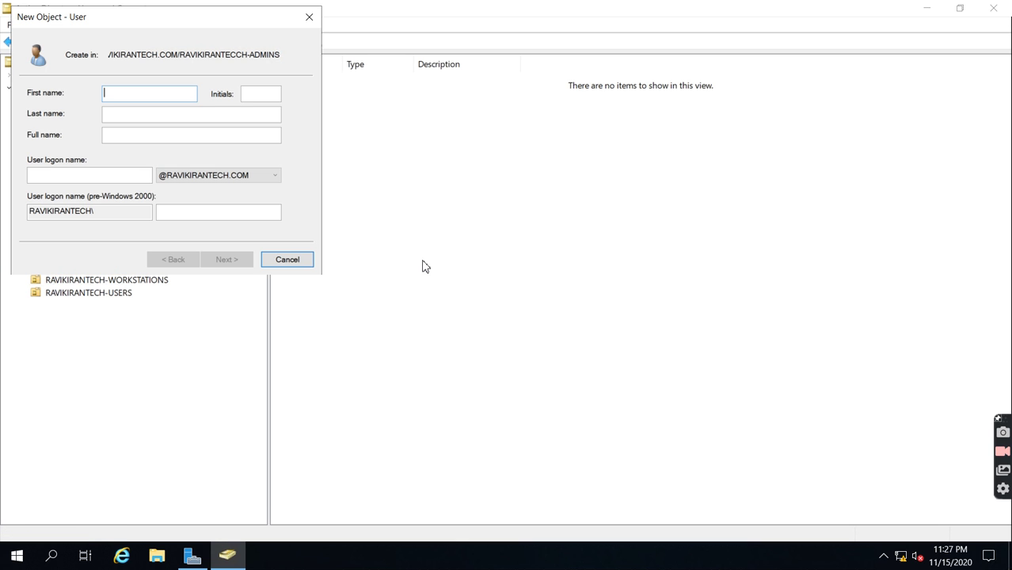
type("KIRAN")
key("Tab")
key("Tab")
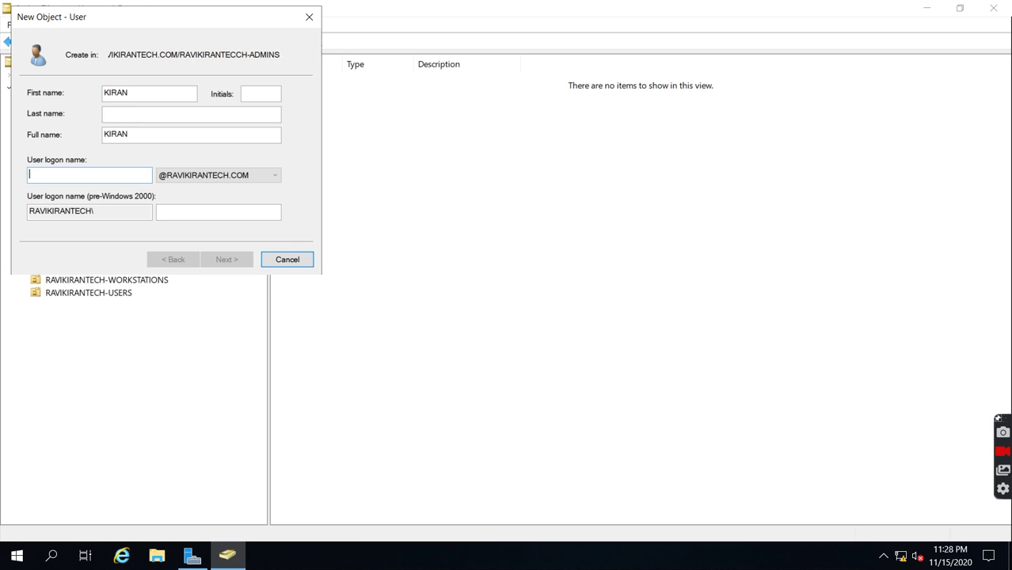
type("KIRAN")
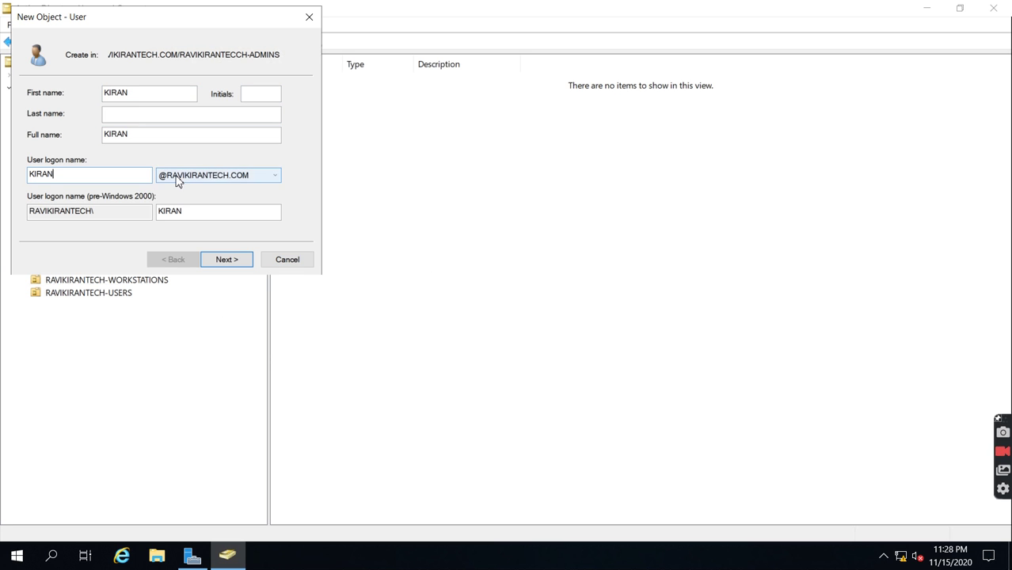
left_click(242, 179)
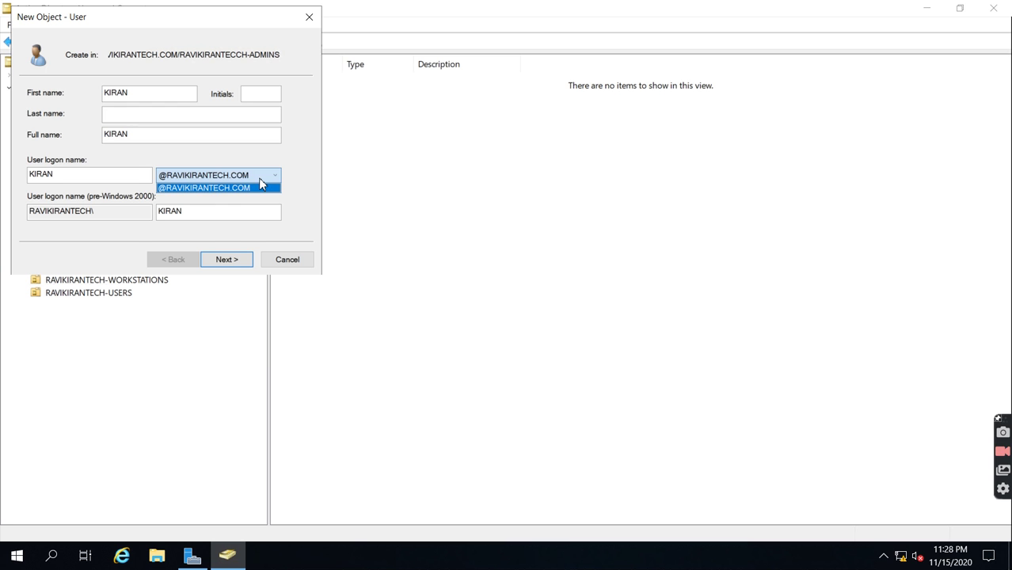
left_click(259, 185)
left_click(226, 261)
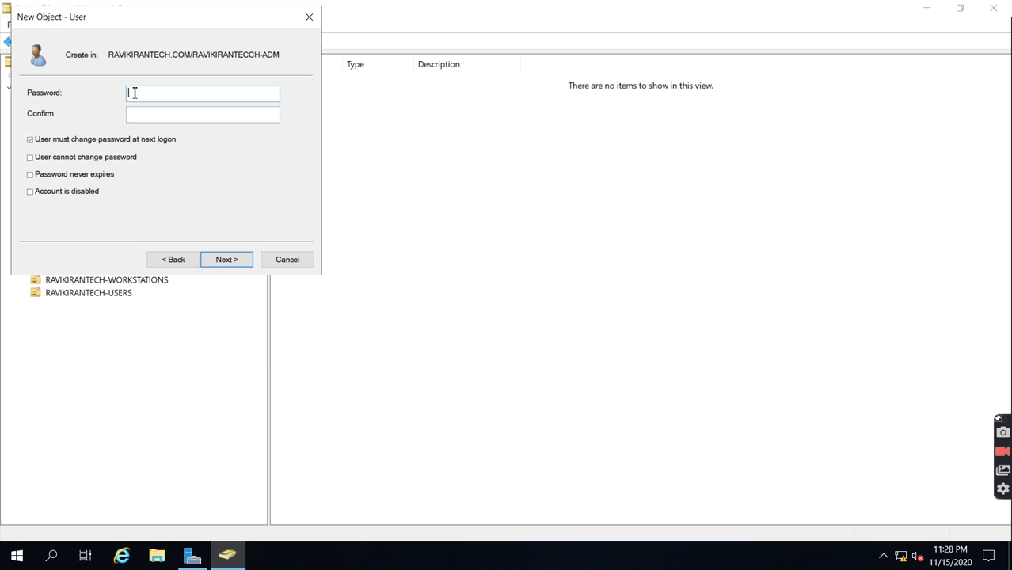
- Confirm the account password, clear the forced change at next logon, and set it never to expire
left_click(202, 114)
type("•••••••••")
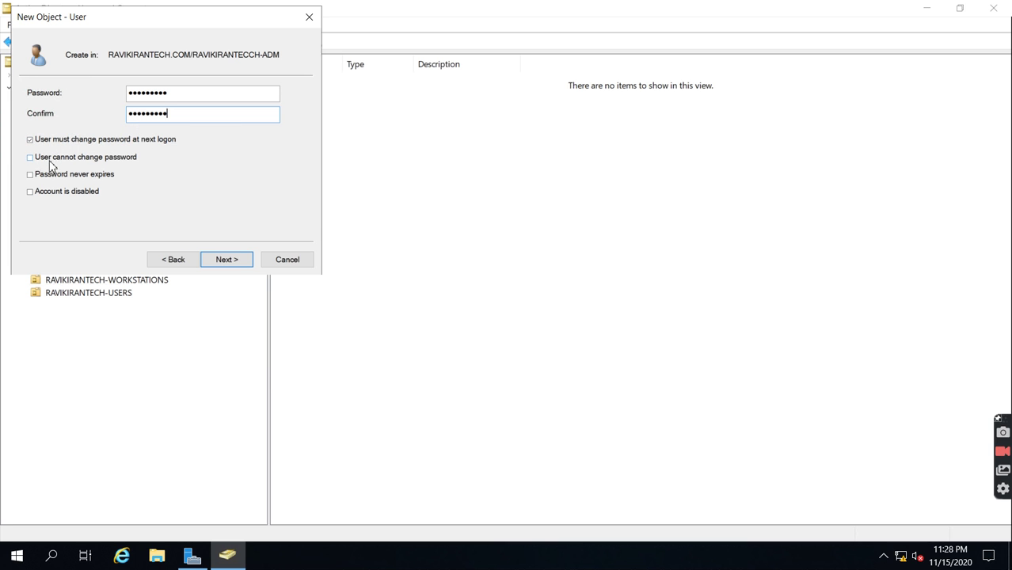
left_click(32, 140)
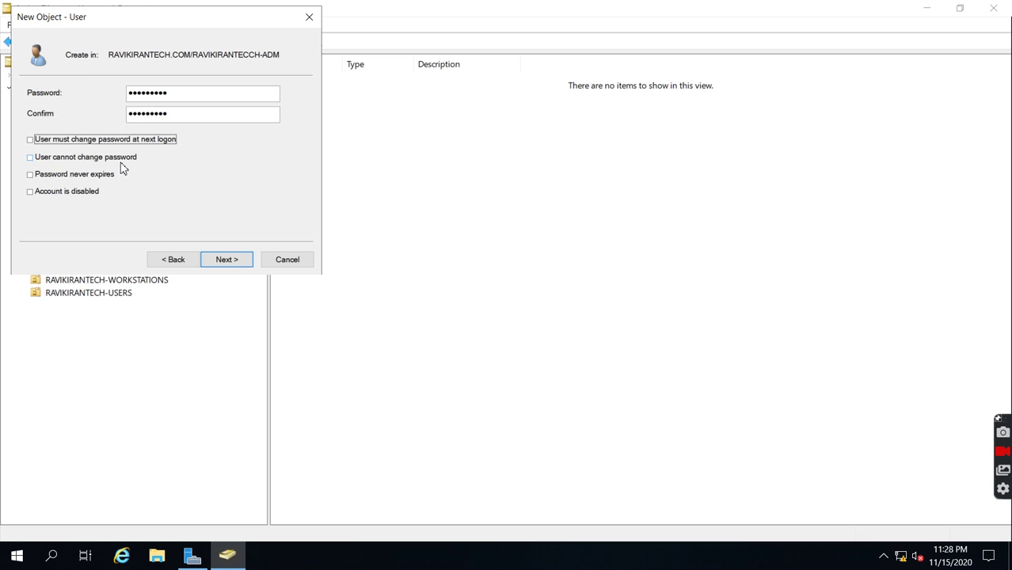
left_click(30, 159)
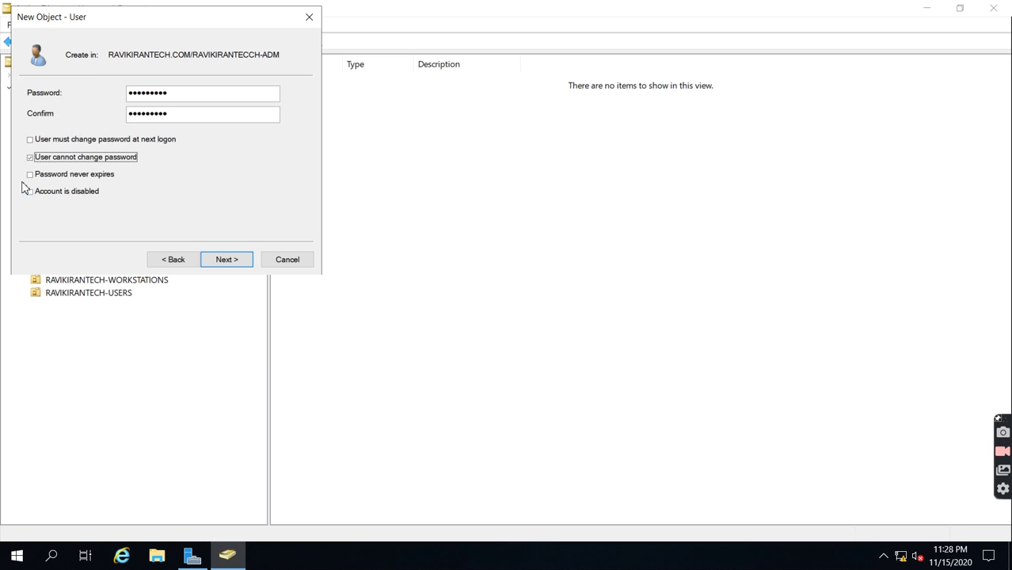
left_click(30, 158)
left_click(42, 175)
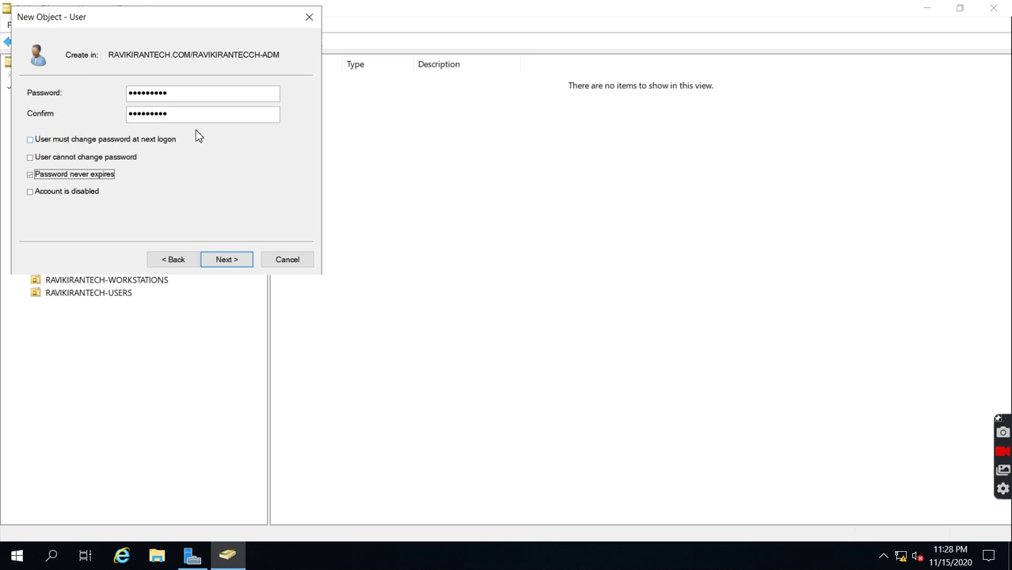
left_click_drag(144, 17, 483, 137)
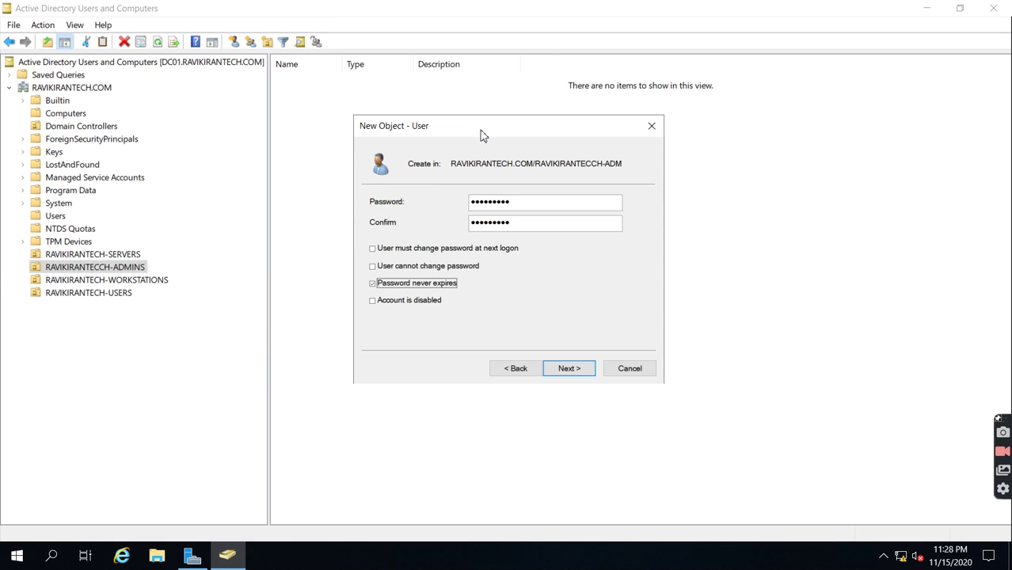
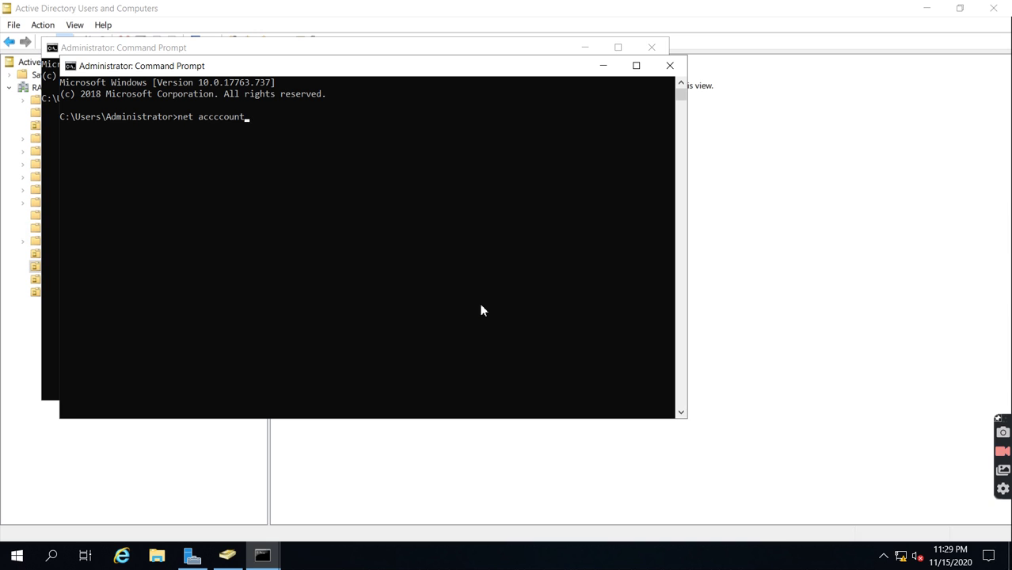
- Fix the typo and run net accounts to list the domain password and lockout policy
type("ccounts")
key("Left")
key("Left")
key("Left")
key("Left")
key("Left")
key("BackSpace")
key("Return")
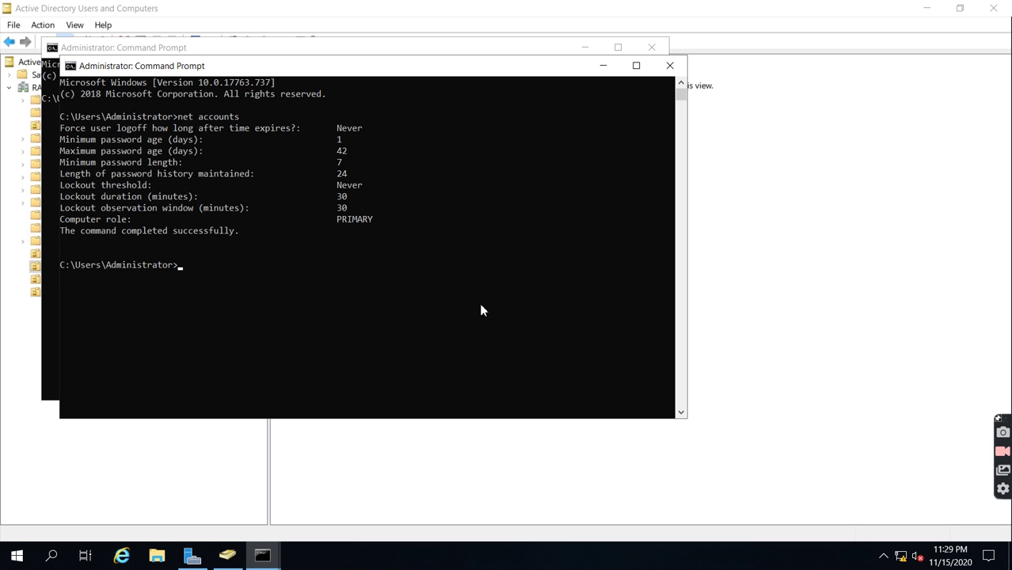
left_click_drag(313, 69, 500, 123)
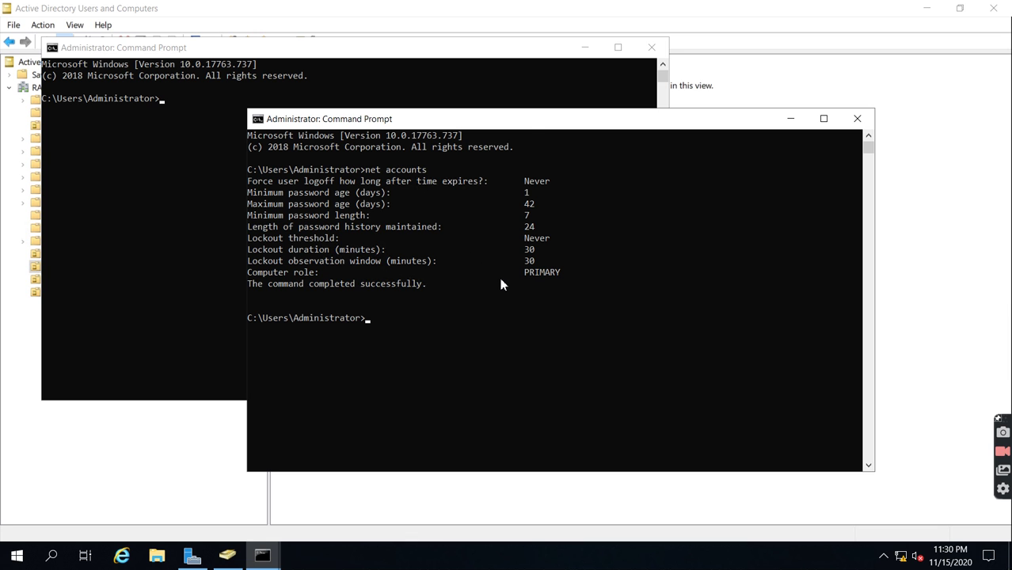
- Close the spare Command Prompt and finish the New Object - User wizard in RAVIKIRANTECCH-ADMINS
left_click_drag(527, 124, 596, 148)
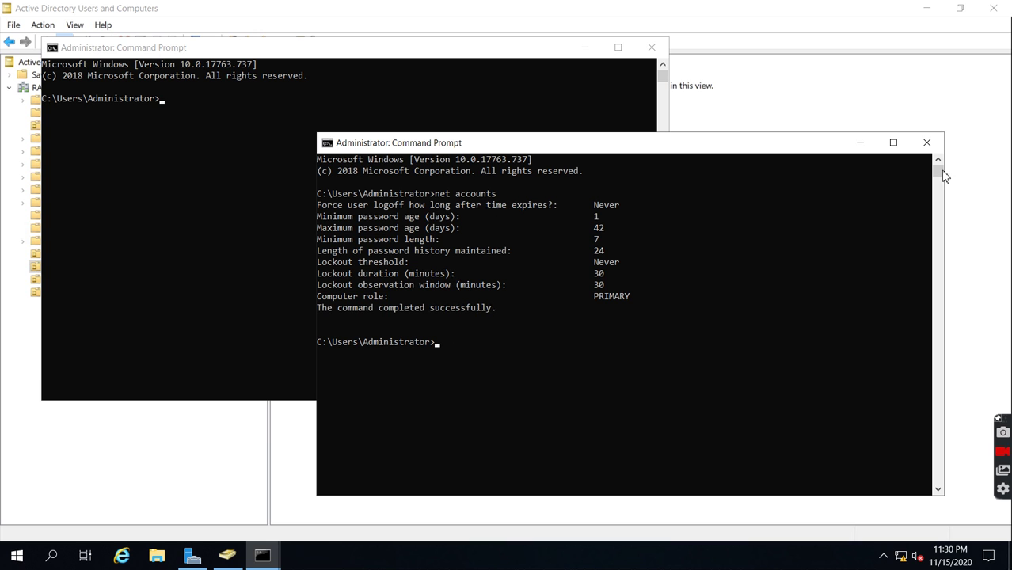
left_click(652, 48)
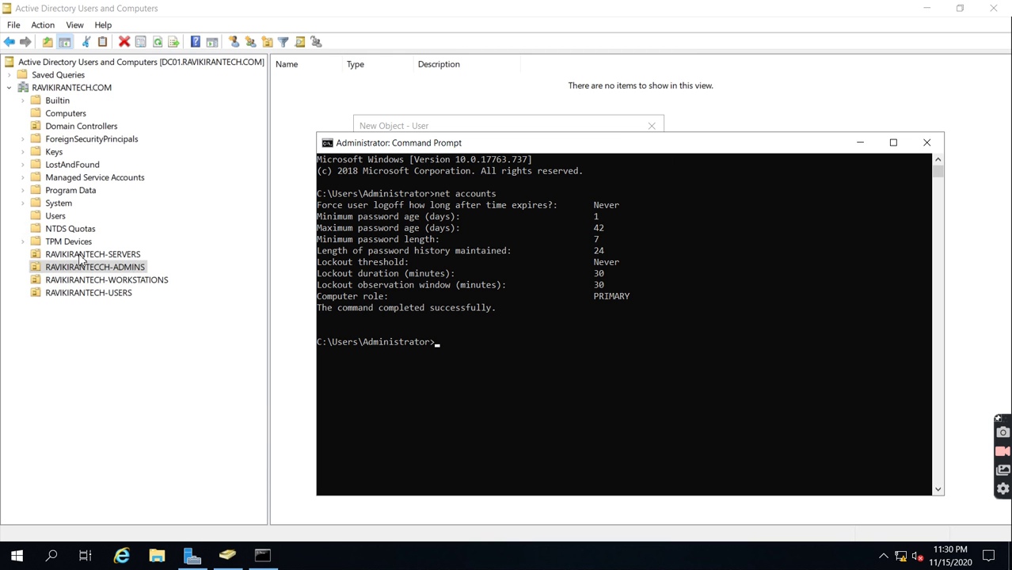
left_click(63, 92)
left_click(577, 368)
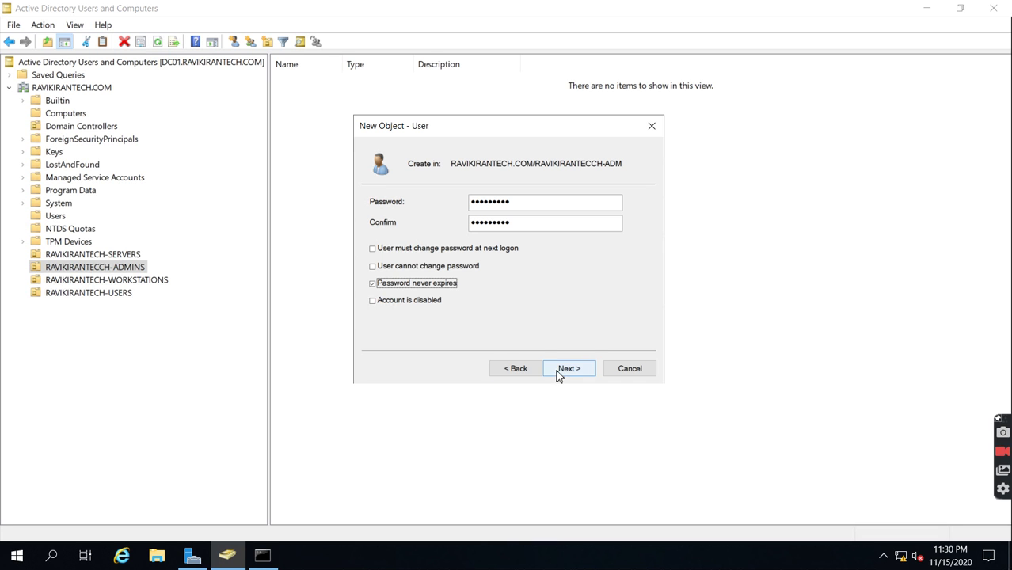
left_click(565, 370)
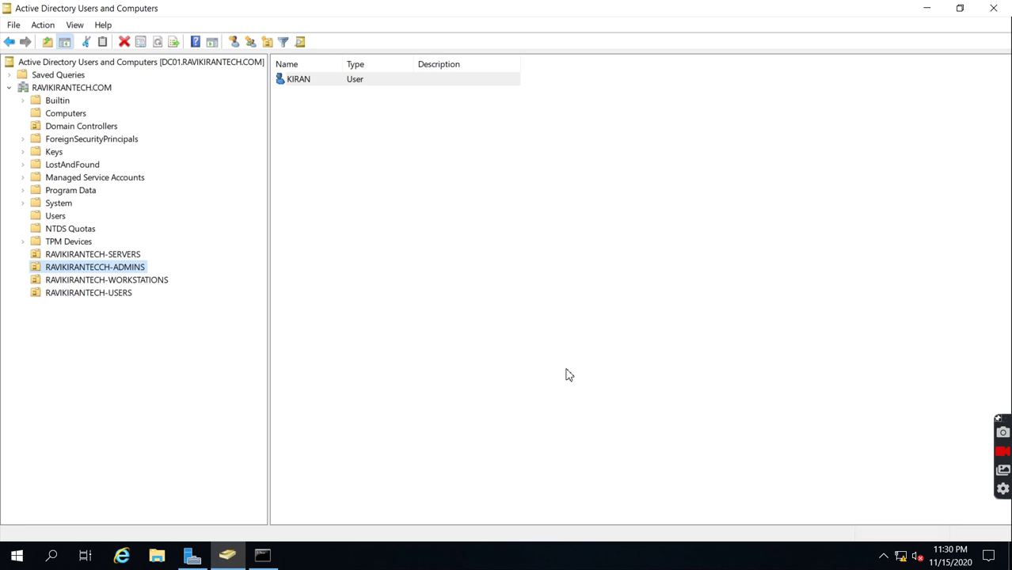
- Add organizational unit RAVIKIRANTECH-GROUPS under RAVIKIRANTECH.COM, correcting the doubled C, and select it
right_click(65, 90)
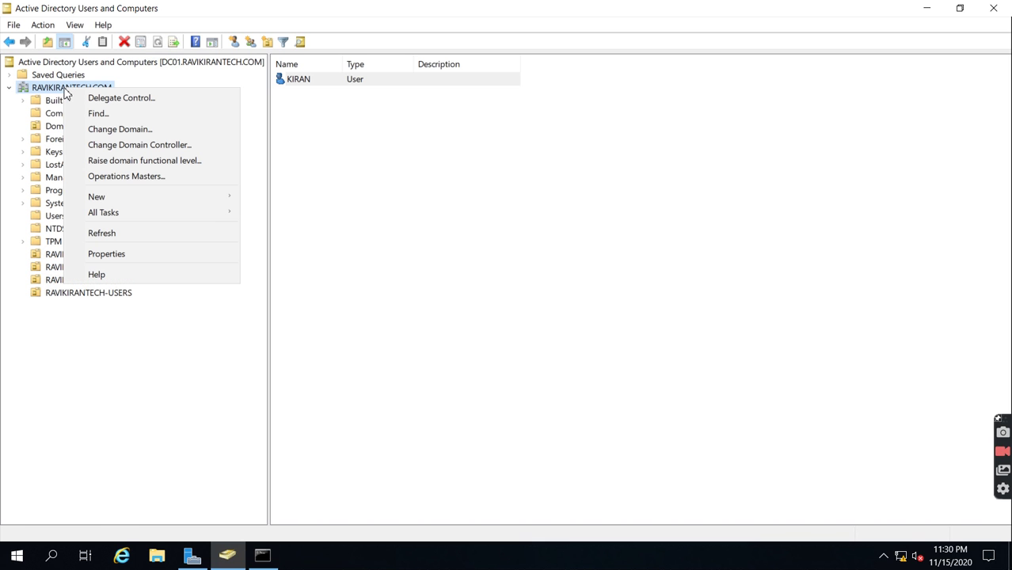
mouse_move(140, 198)
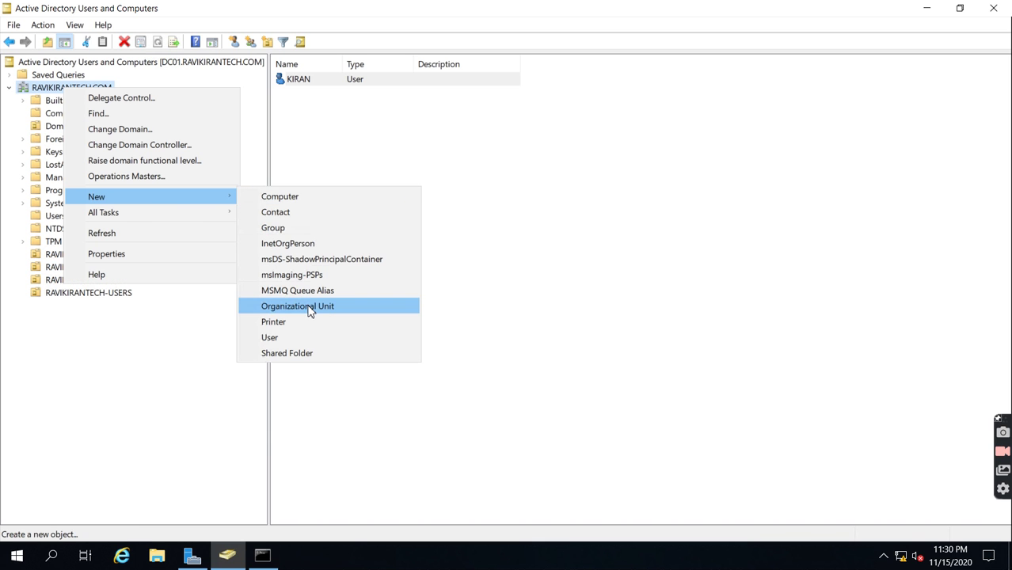
left_click(312, 308)
type("ravikira")
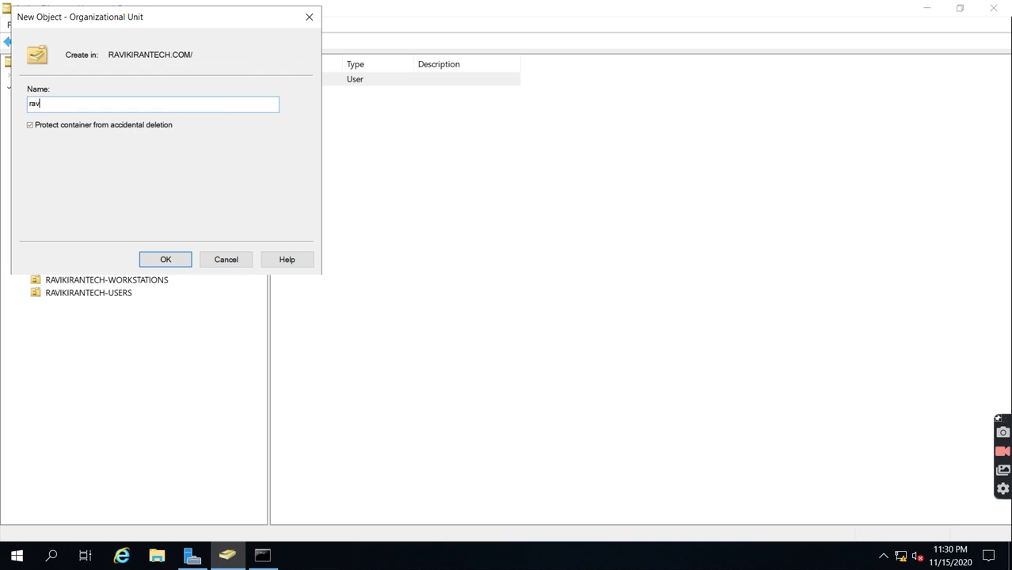
key("BackSpace")
key("BackSpace")
key("BackSpace")
key("BackSpace")
key("BackSpace")
key("BackSpace")
key("BackSpace")
key("BackSpace")
type("RACV")
type("IRA")
key("BackSpace")
key("BackSpace")
key("BackSpace")
key("BackSpace")
key("BackSpace")
type("VIKIRANTECCH-GROUPS")
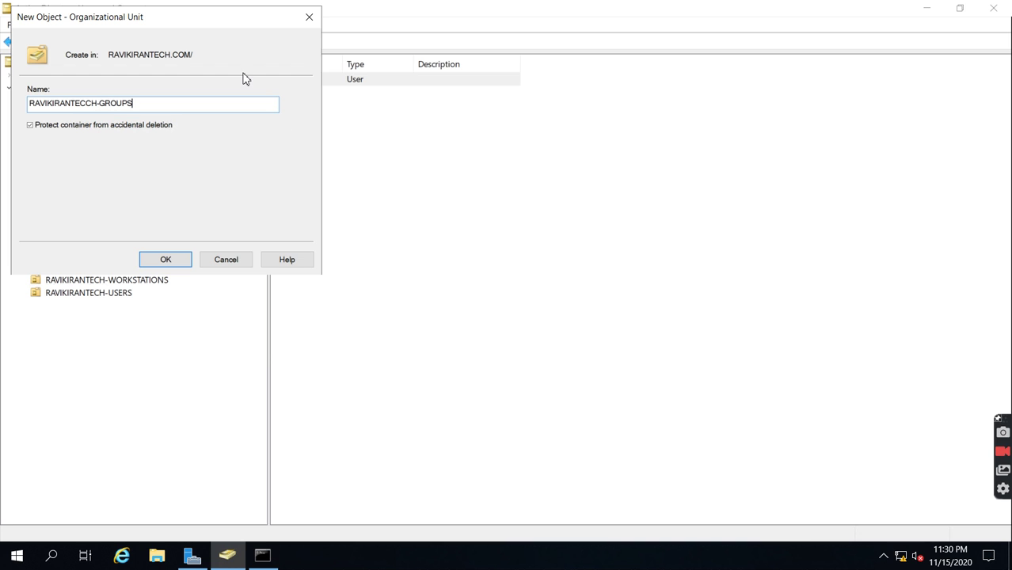
left_click(94, 104)
key("BackSpace")
left_click(166, 262)
left_click(121, 309)
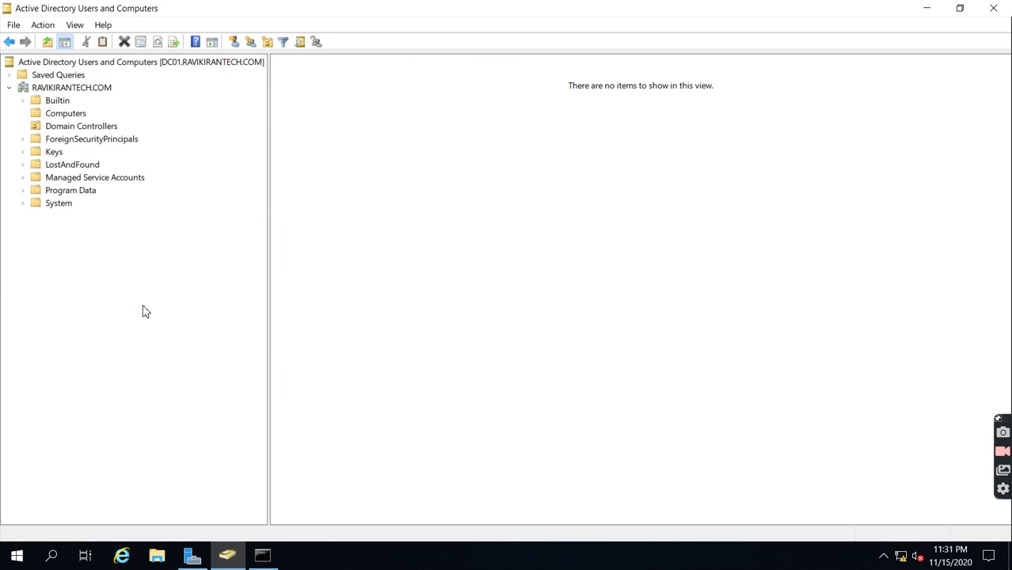
- Create the Global Security group 'Admin group' inside RAVIKIRANTECH-GROUPS
right_click(122, 311)
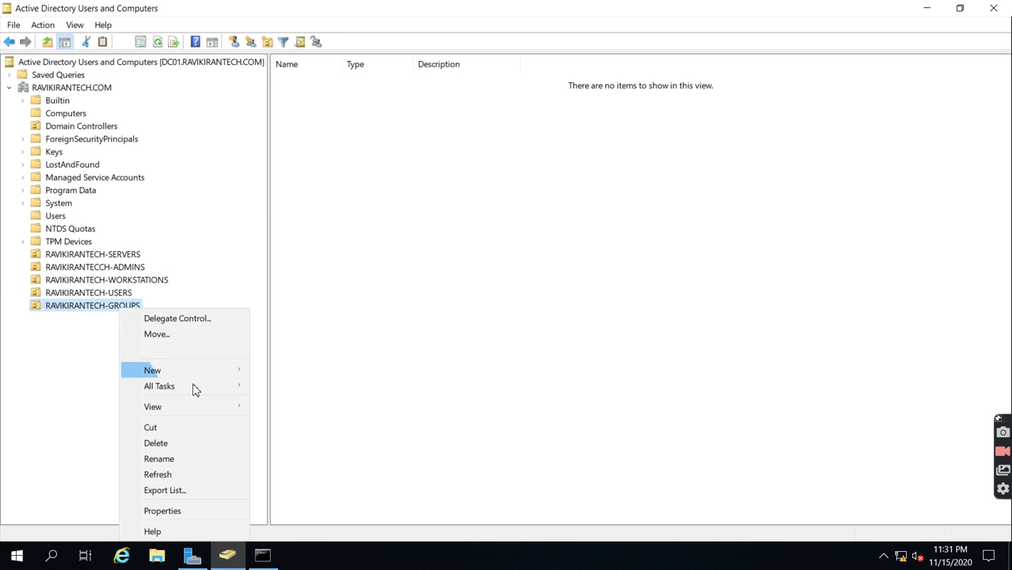
mouse_move(198, 374)
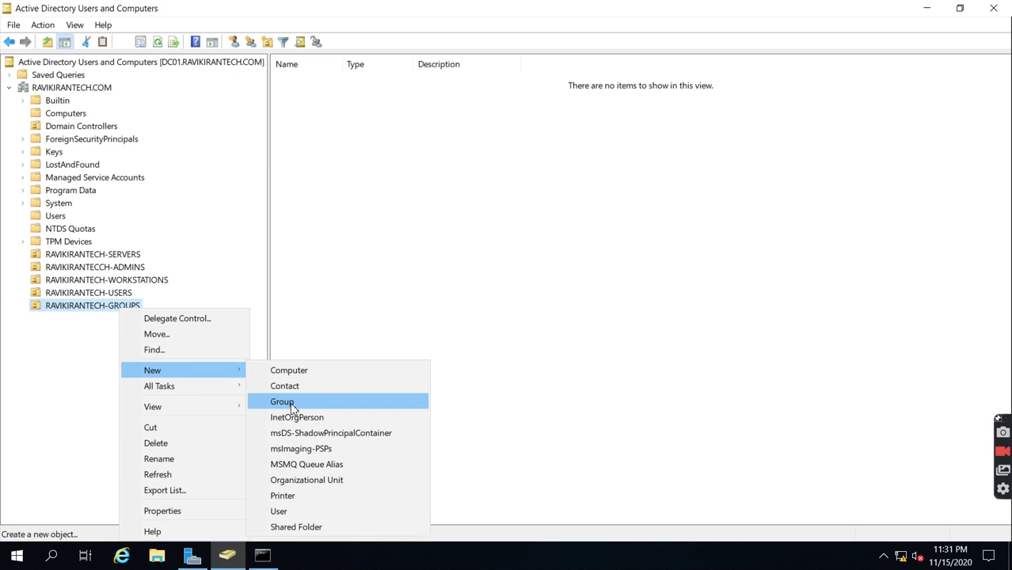
left_click(291, 402)
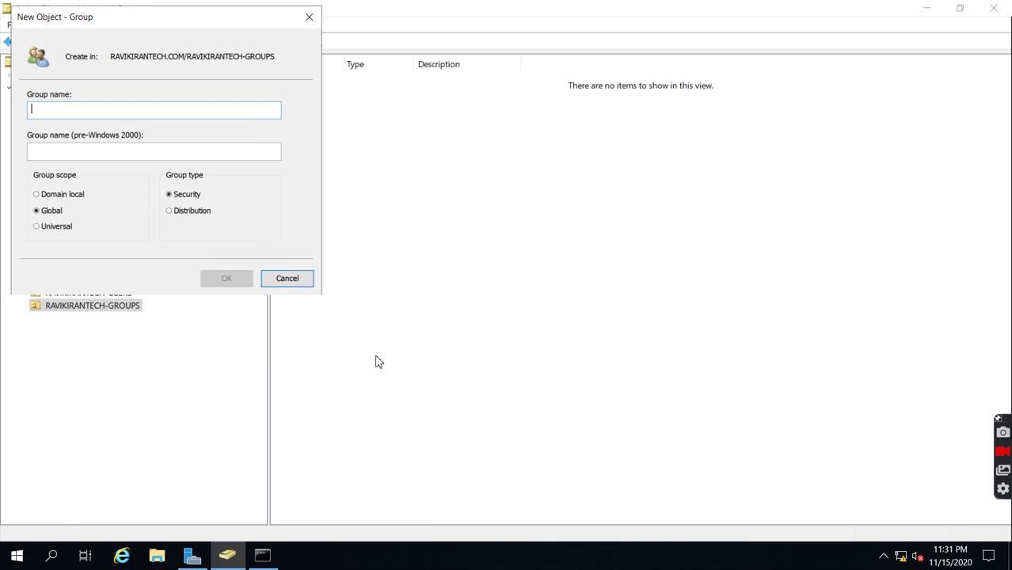
type("aDMIN")
key("BackSpace")
key("BackSpace")
key("BackSpace")
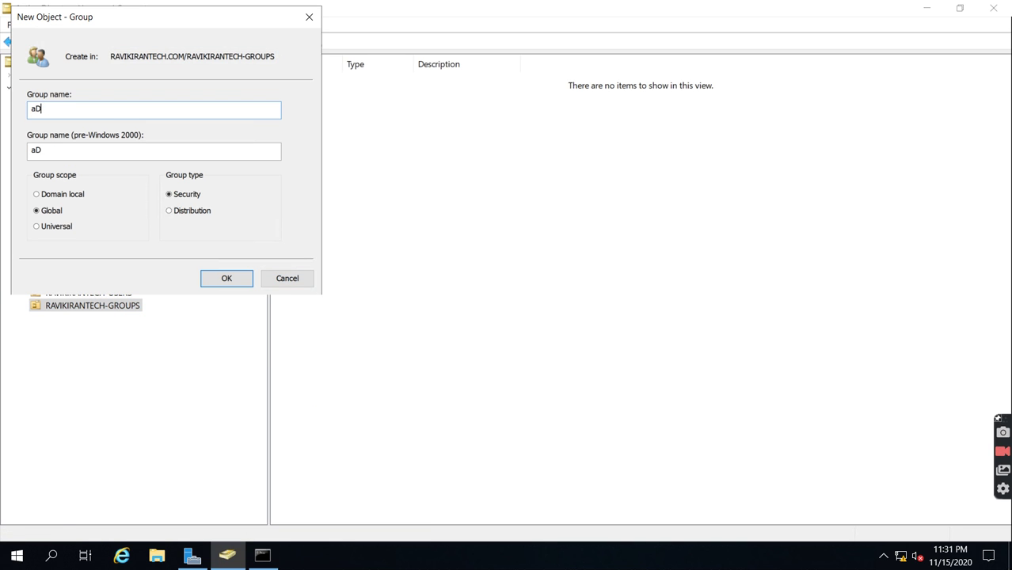
key("BackSpace")
key("BackSpace")
type("Admin group")
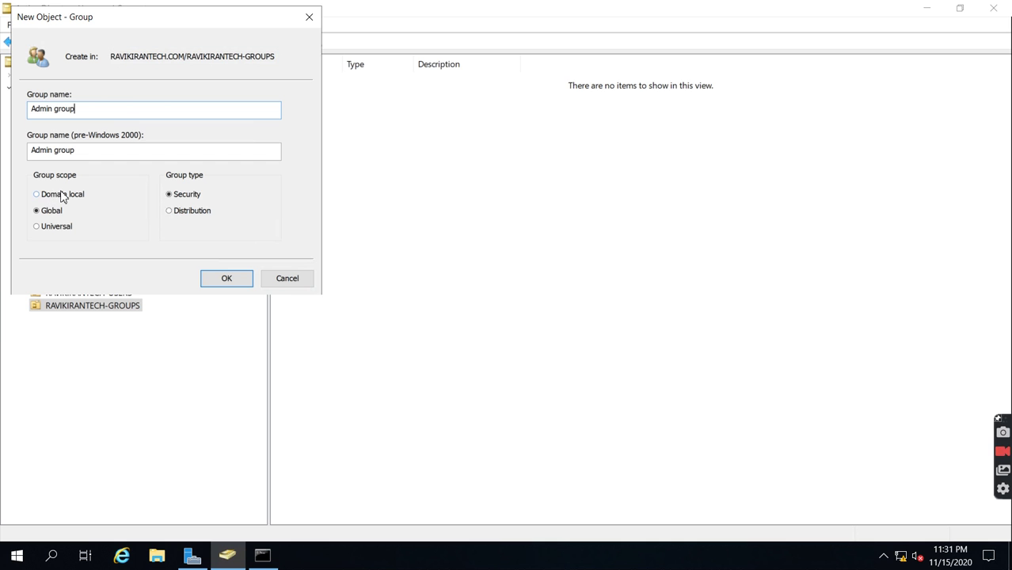
left_click_drag(130, 12, 443, 92)
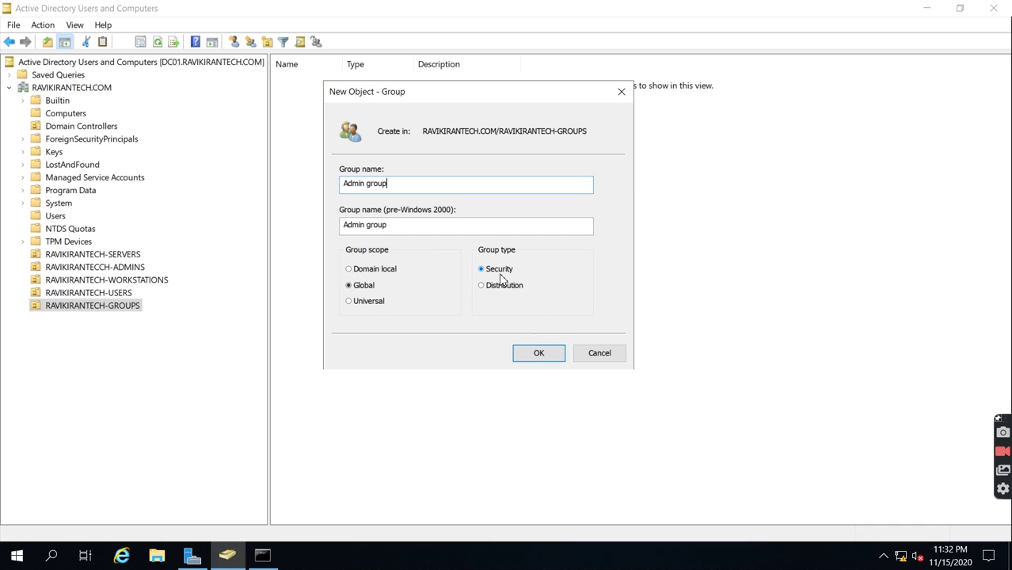
left_click(539, 354)
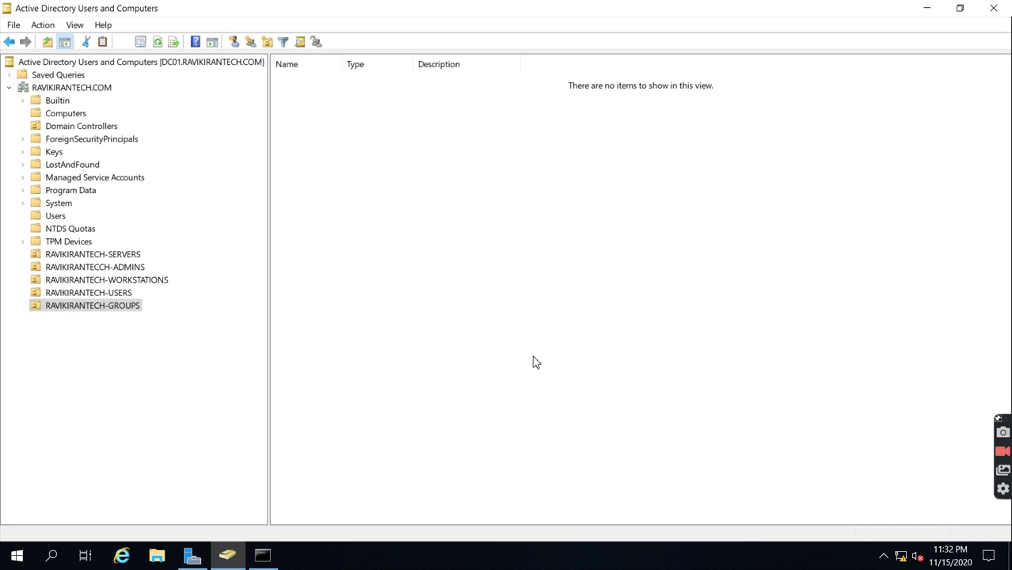
- Create the RemotePC Group security group in RAVIKIRANTECH-GROUPS
right_click(352, 201)
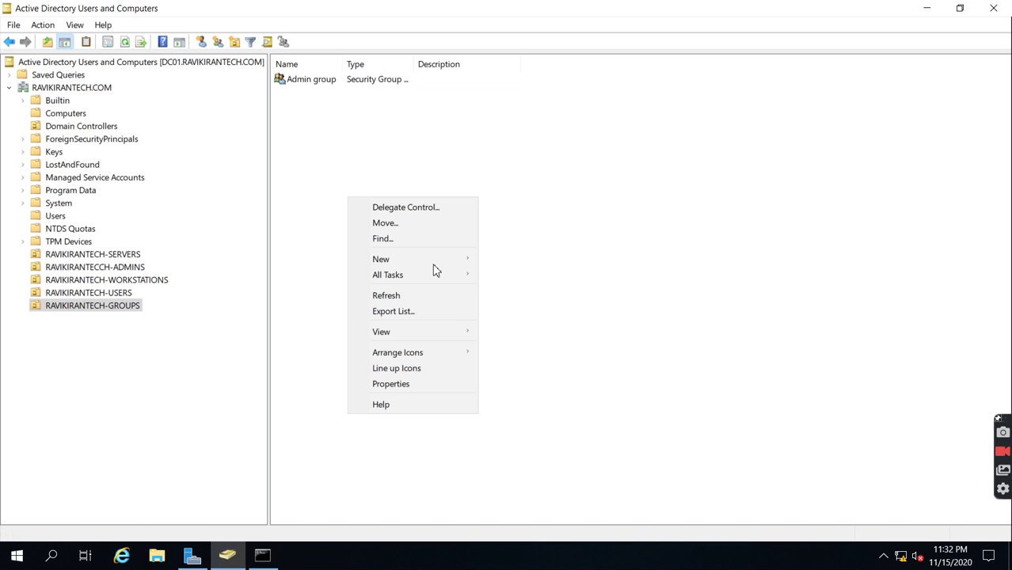
mouse_move(443, 259)
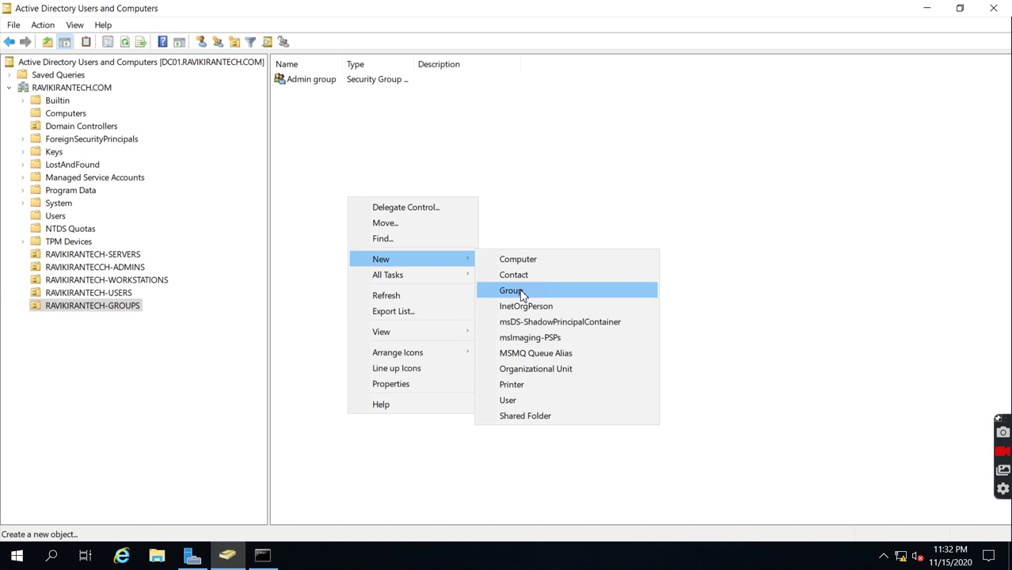
left_click(520, 293)
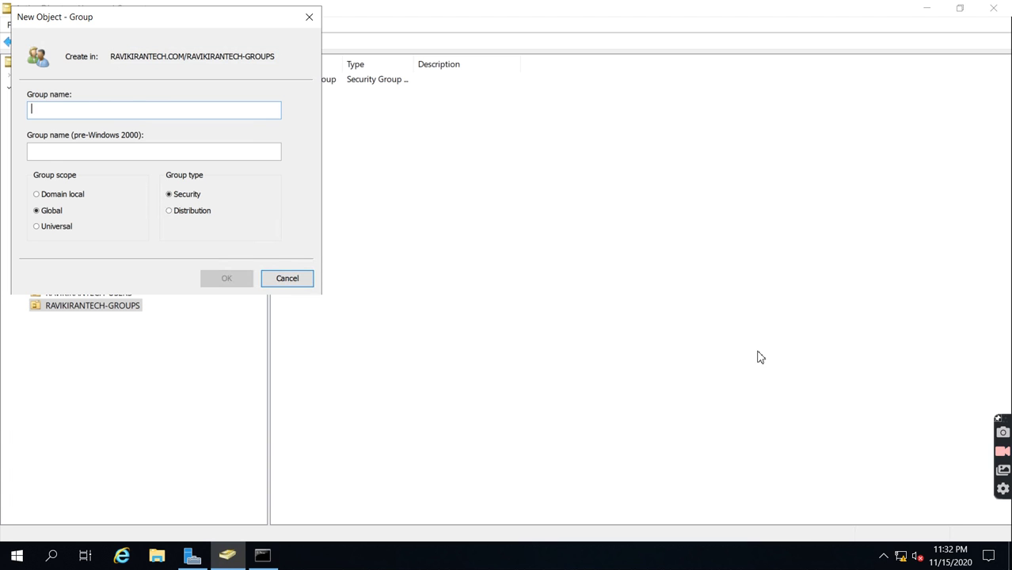
type("RemotePC")
key("BackSpace")
type("C Group")
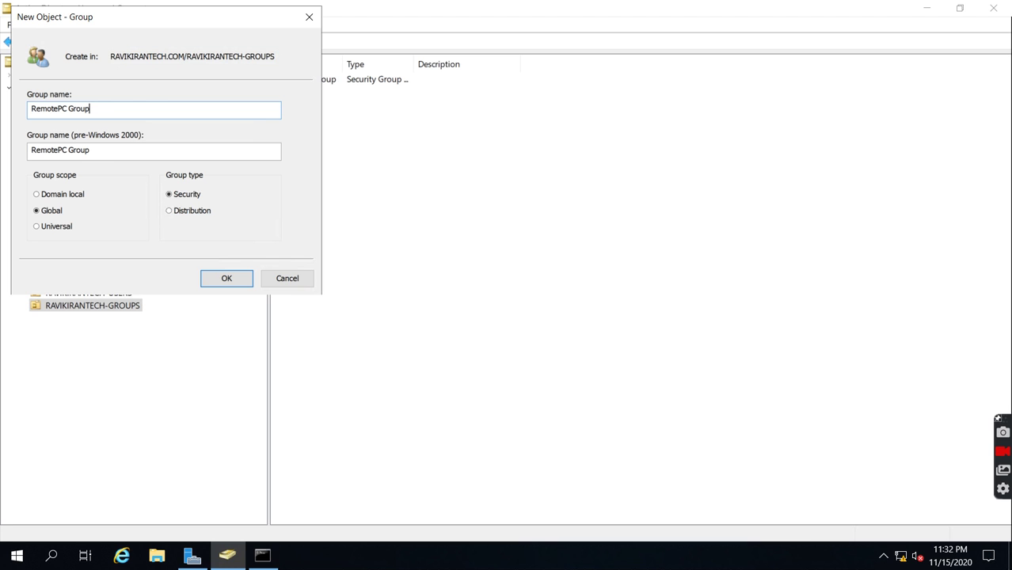
left_click(231, 281)
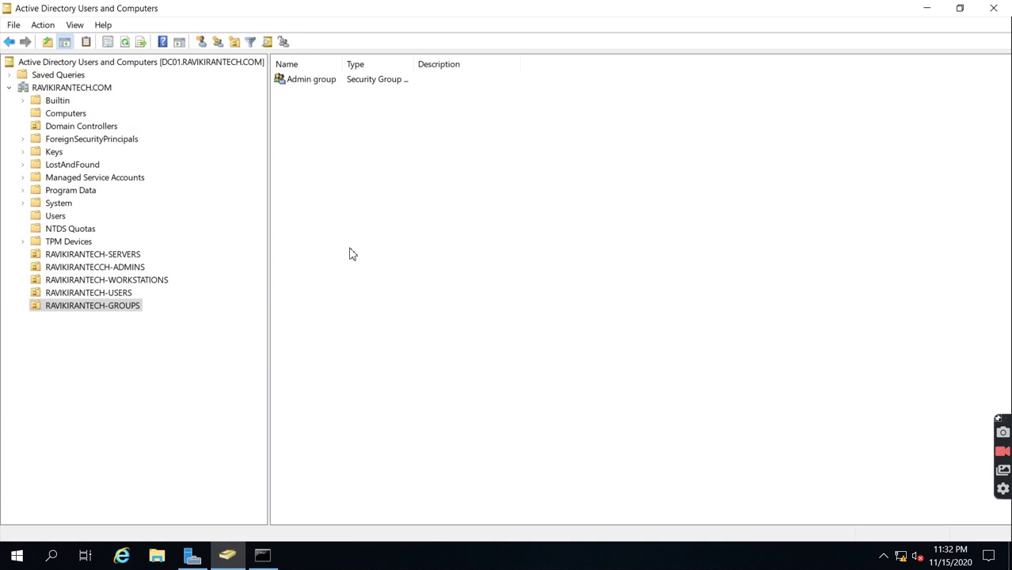
- Add HR Group and Marketing Group to RAVIKIRANTECH-GROUPS
right_click(350, 215)
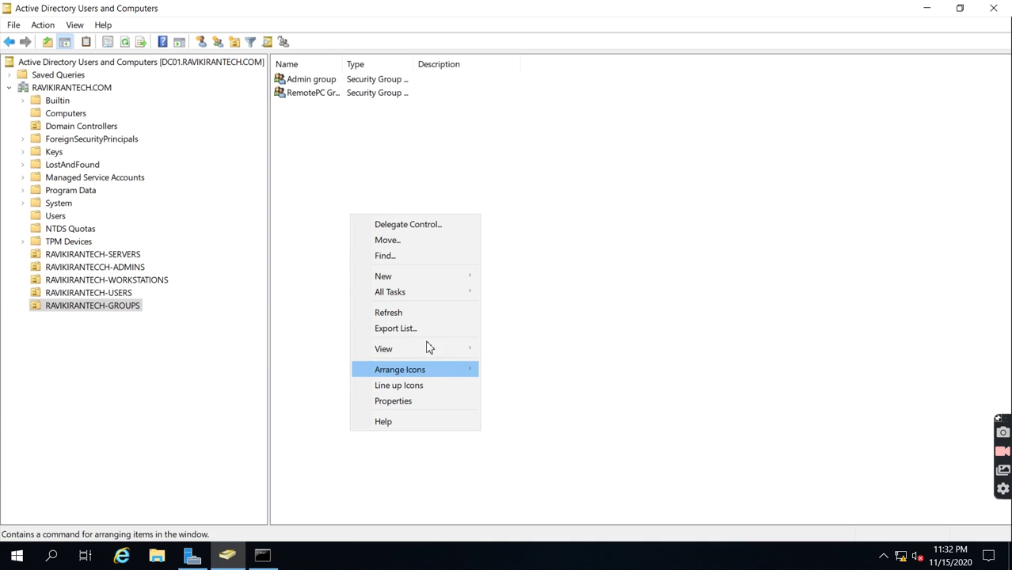
mouse_move(436, 278)
left_click(527, 308)
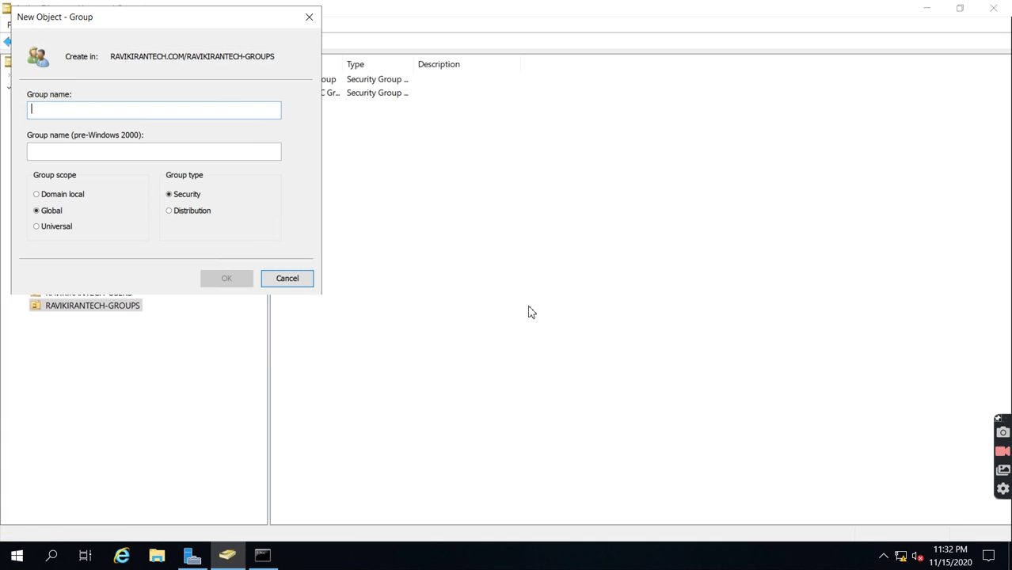
type("HR Group")
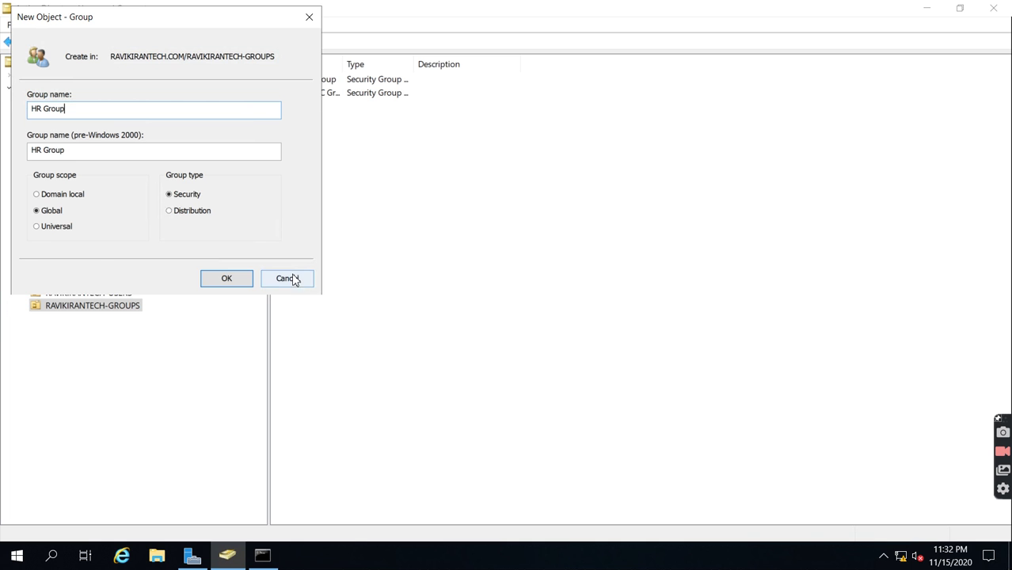
left_click(238, 279)
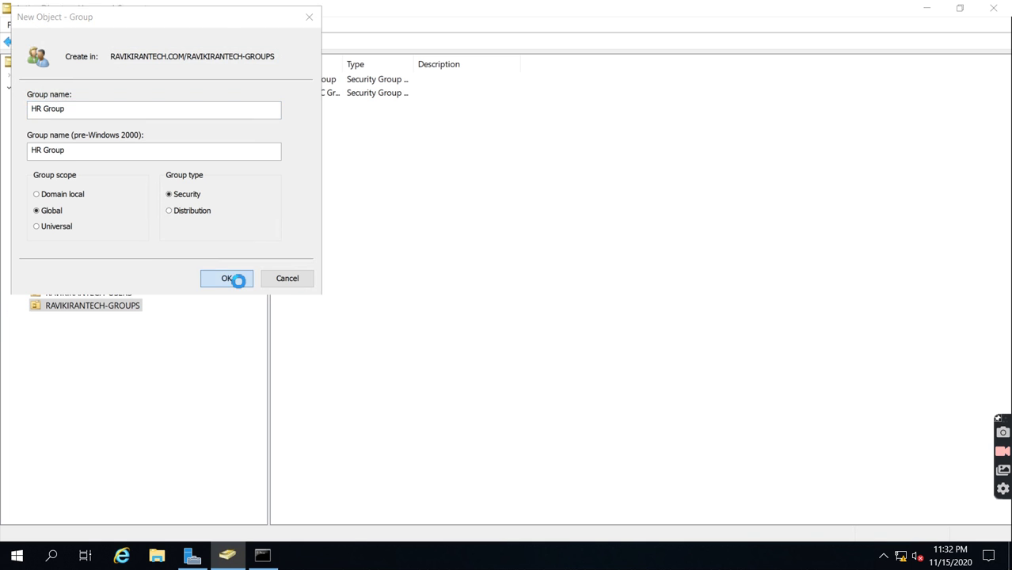
right_click(354, 231)
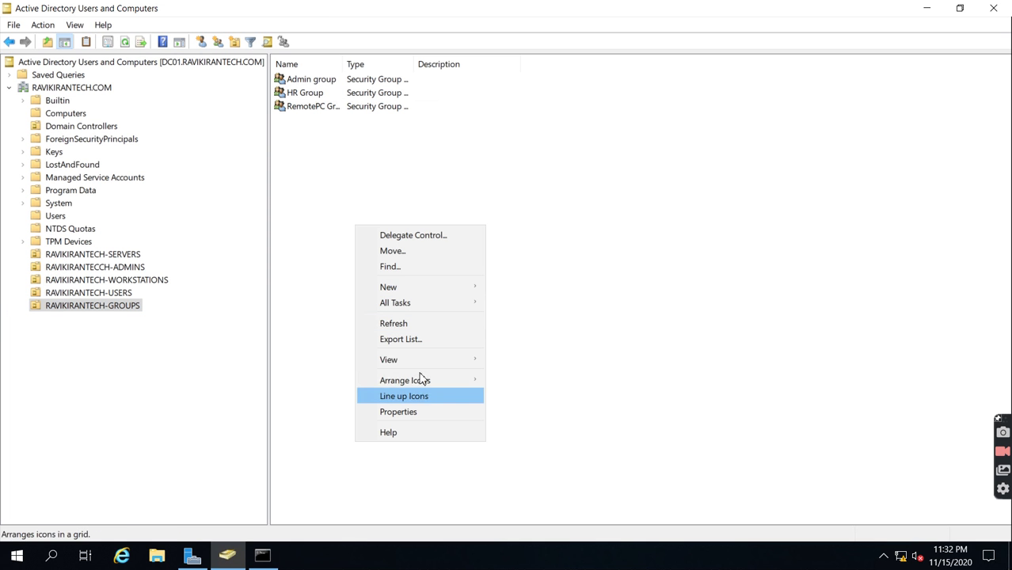
mouse_move(457, 295)
left_click(525, 318)
type("Marketing Group")
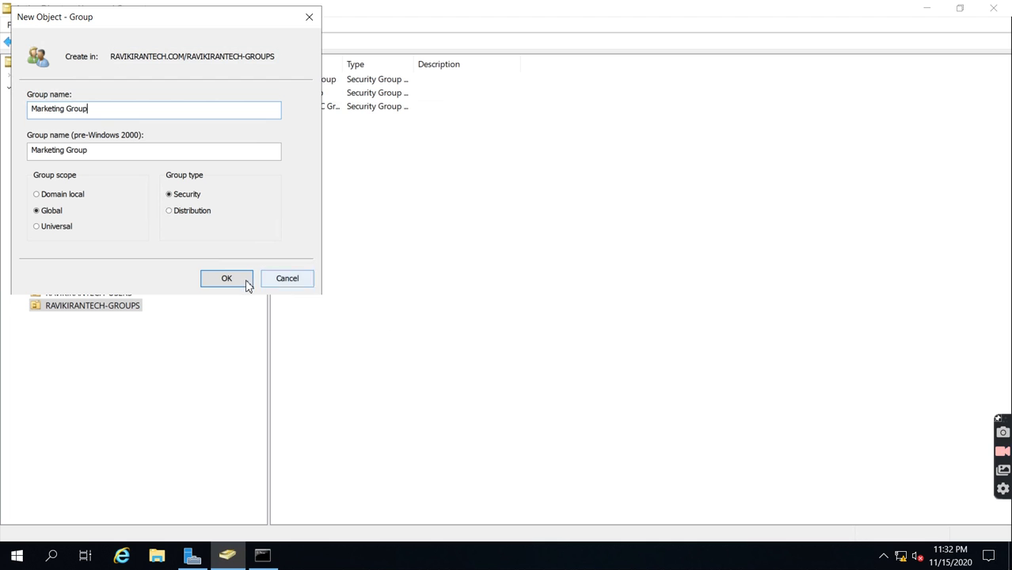
left_click(231, 277)
- Add Sales group, widen the Name column, and open the RAVIKIRANTECH-USERS unit
right_click(331, 214)
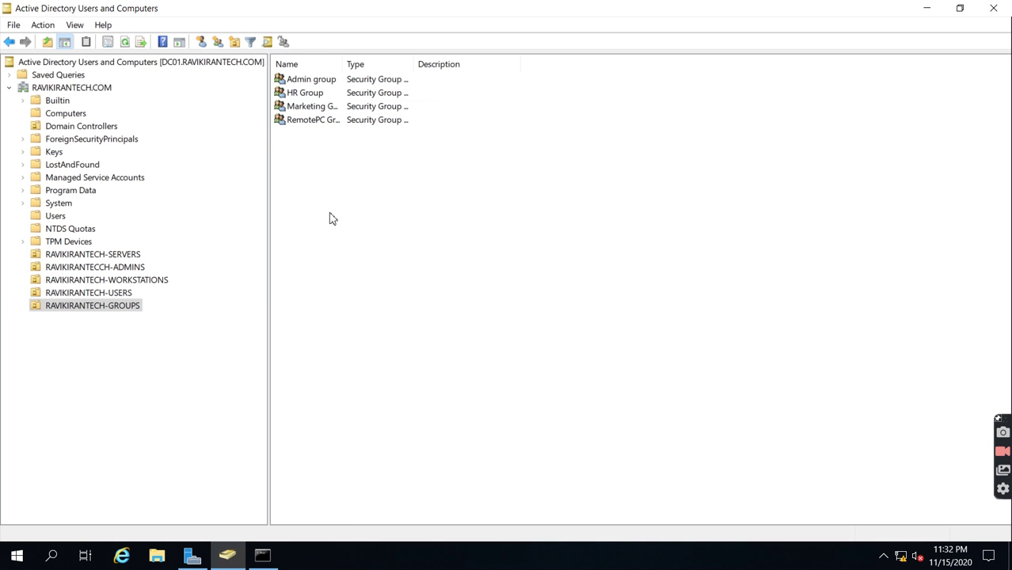
mouse_move(411, 279)
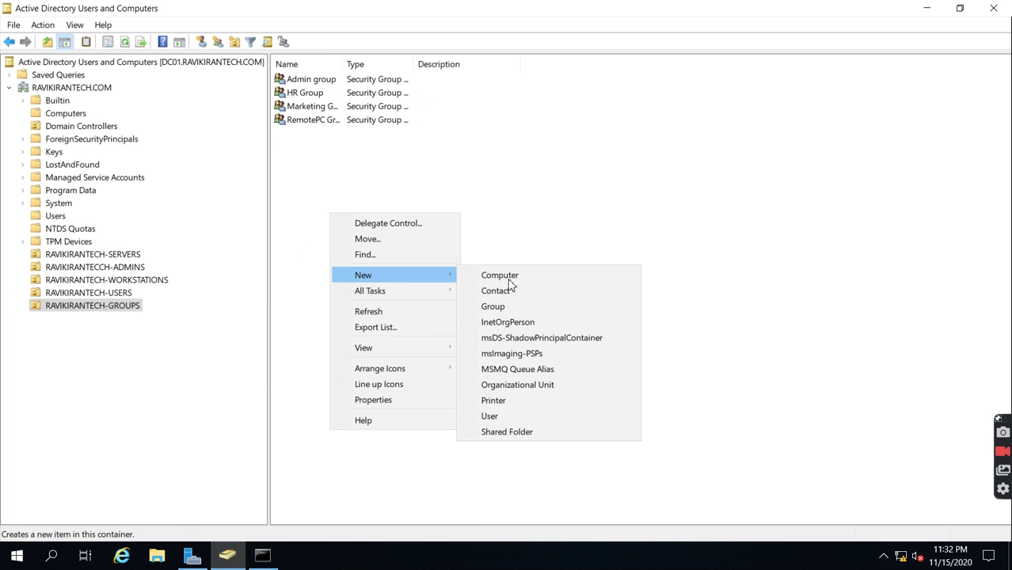
left_click(504, 311)
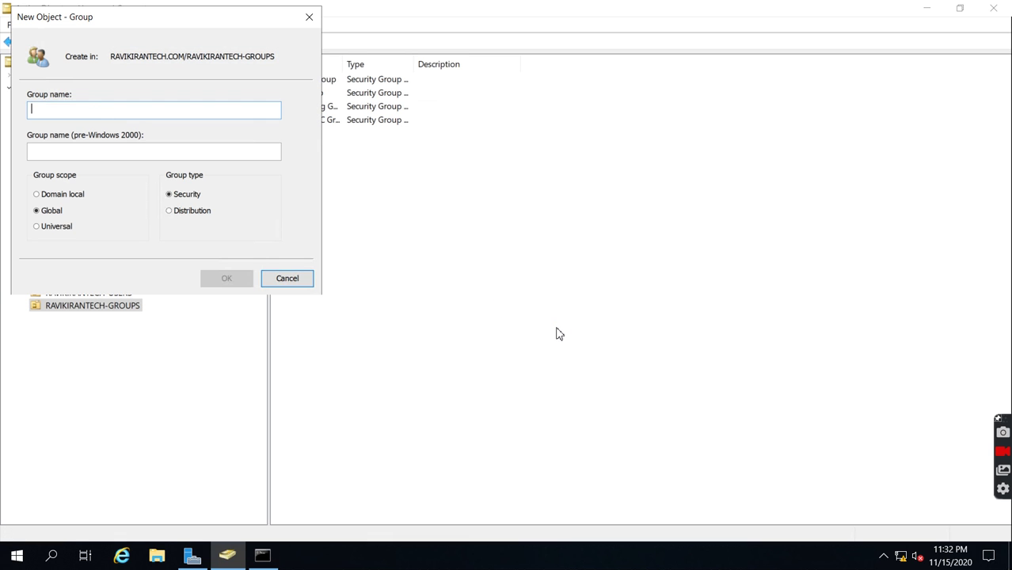
type("Sales group")
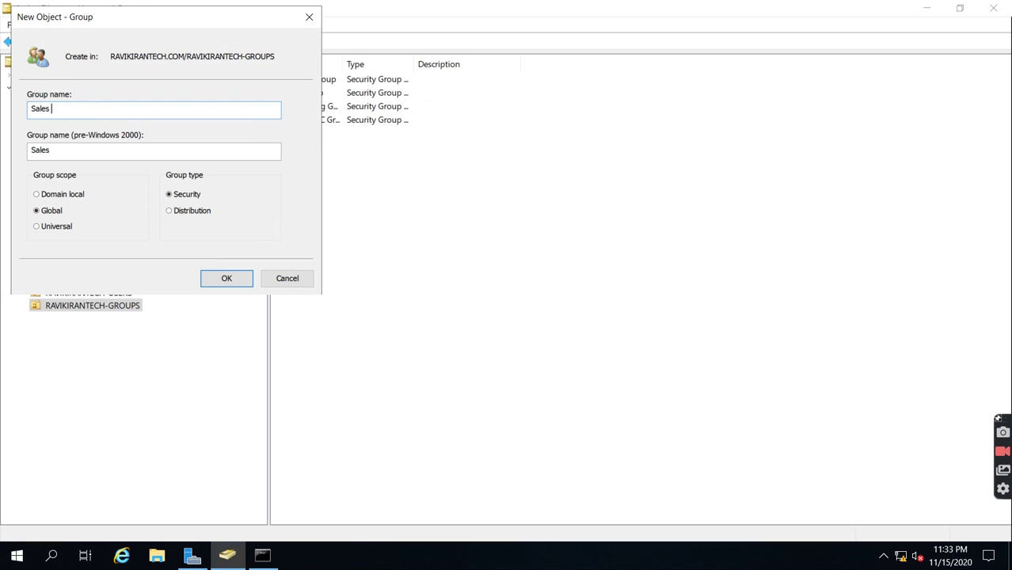
left_click(225, 277)
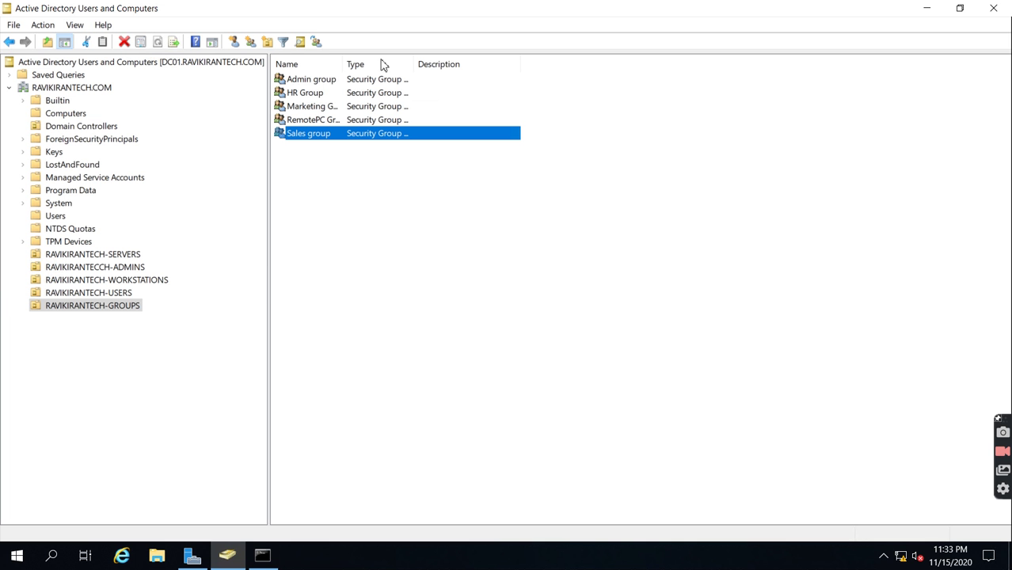
left_click_drag(344, 65, 394, 65)
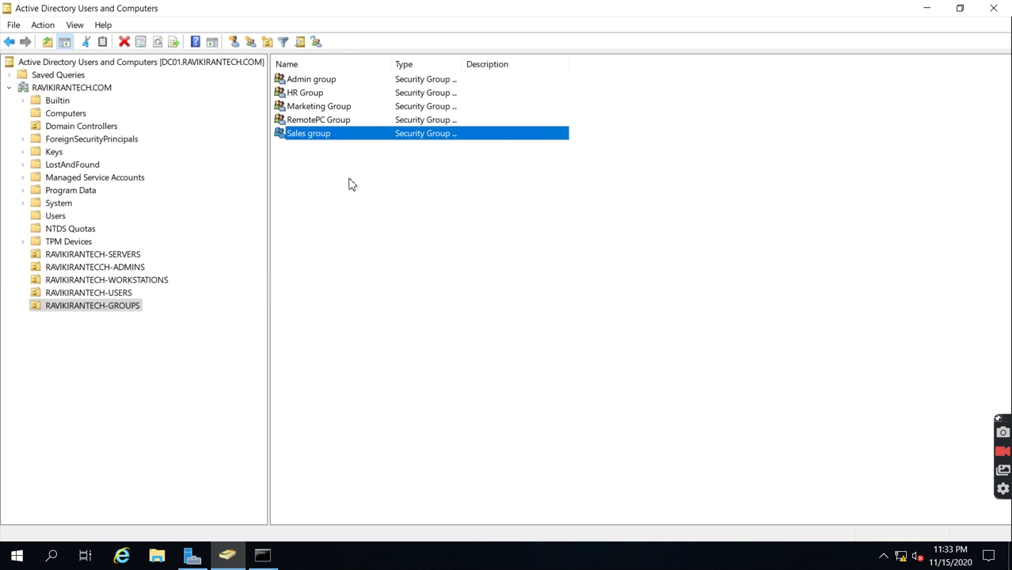
left_click(126, 293)
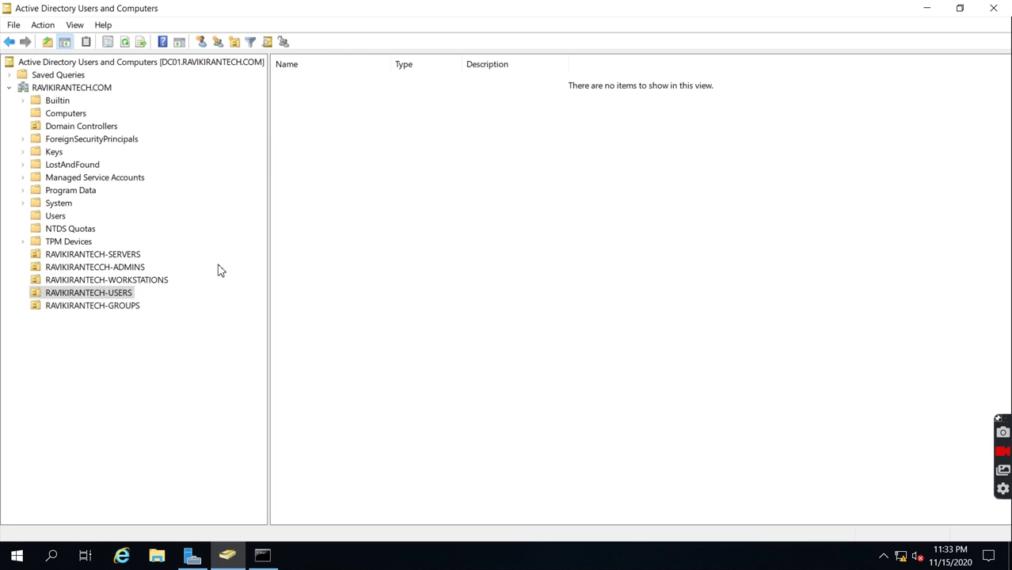
- Create the first user account in RAVIKIRANTECH-USERS with its logon name and a confirmed password
right_click(352, 227)
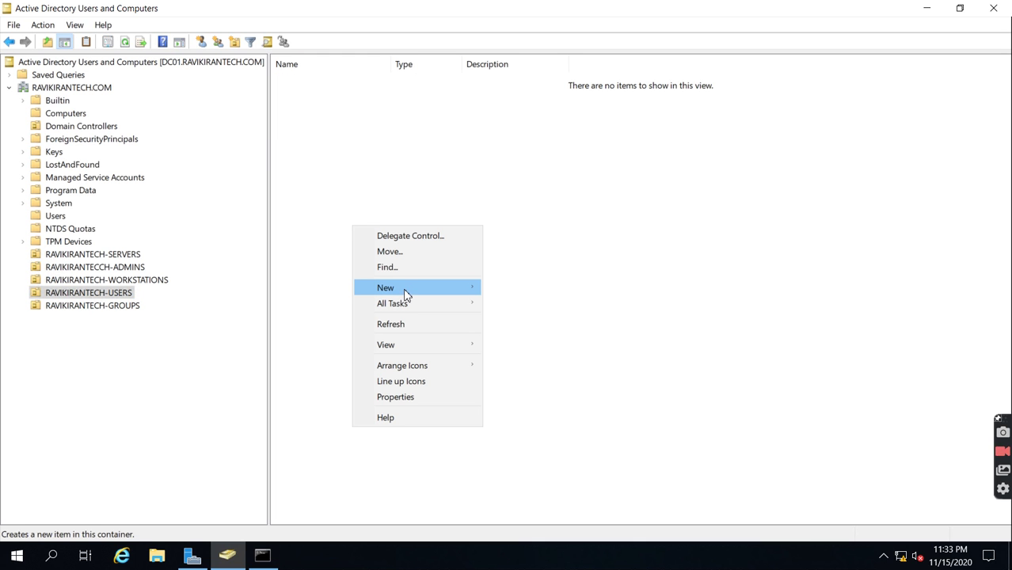
mouse_move(408, 293)
left_click(519, 429)
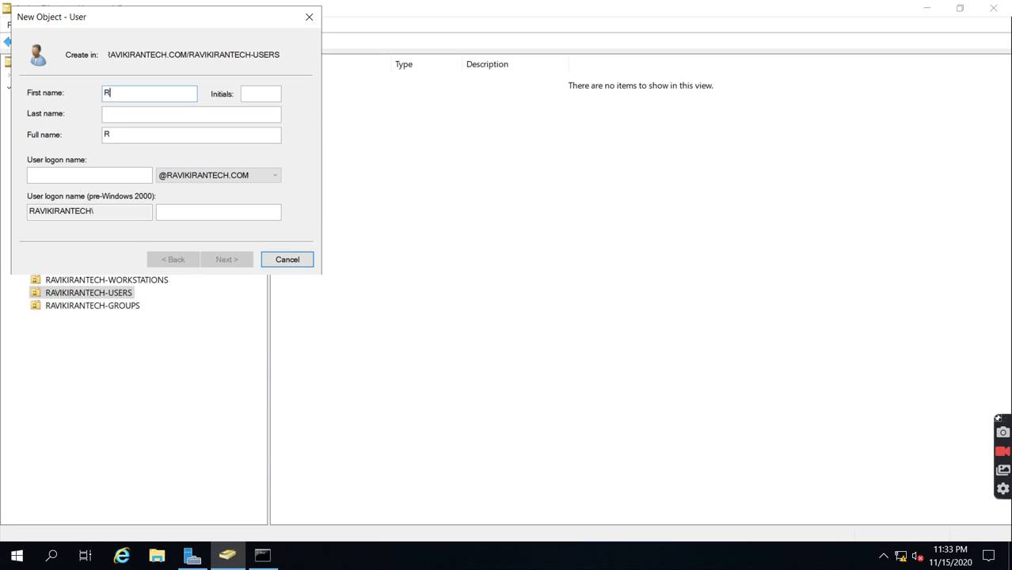
key("Tab")
key("Tab")
type("Rav")
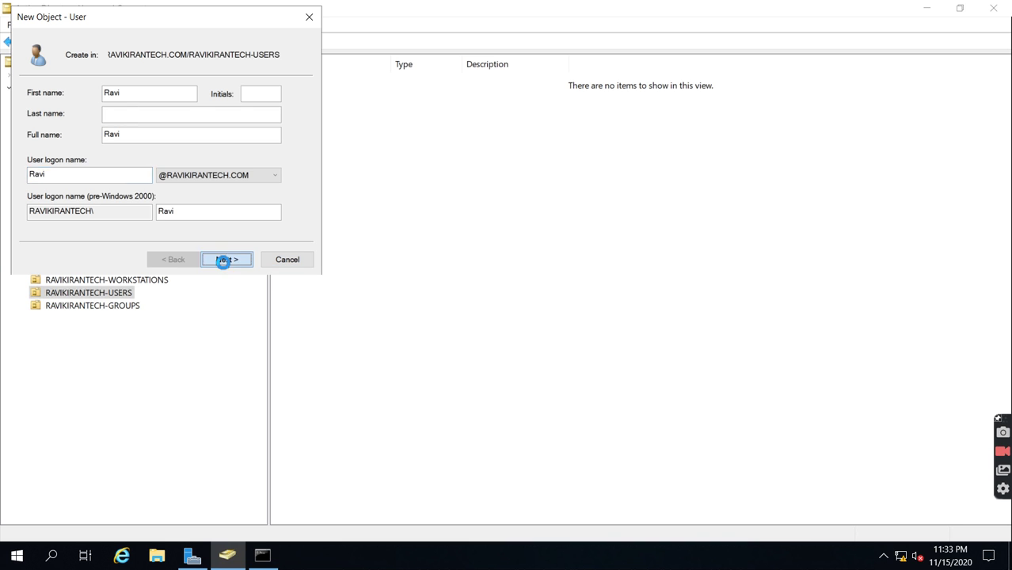
left_click(225, 261)
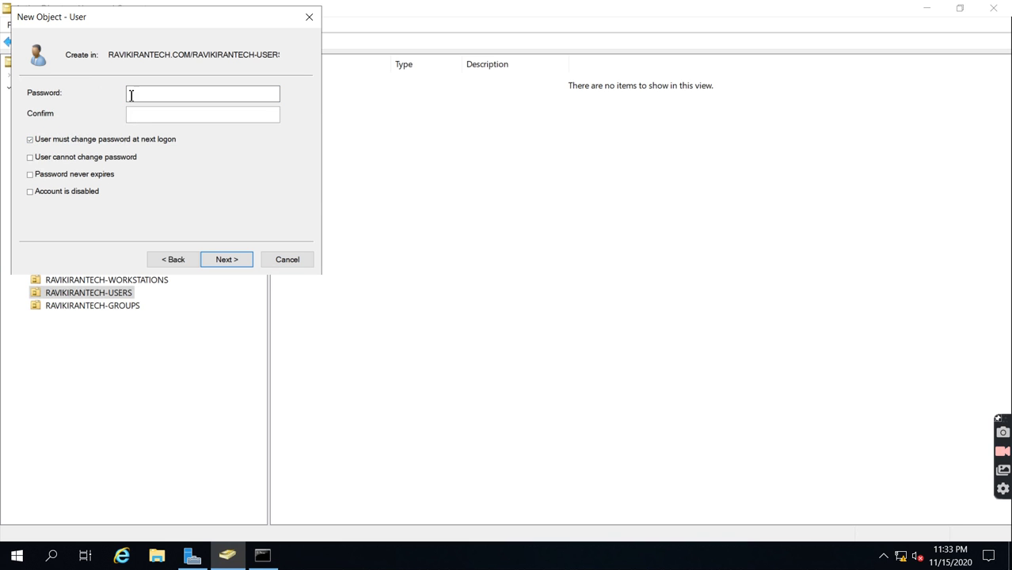
left_click(163, 115)
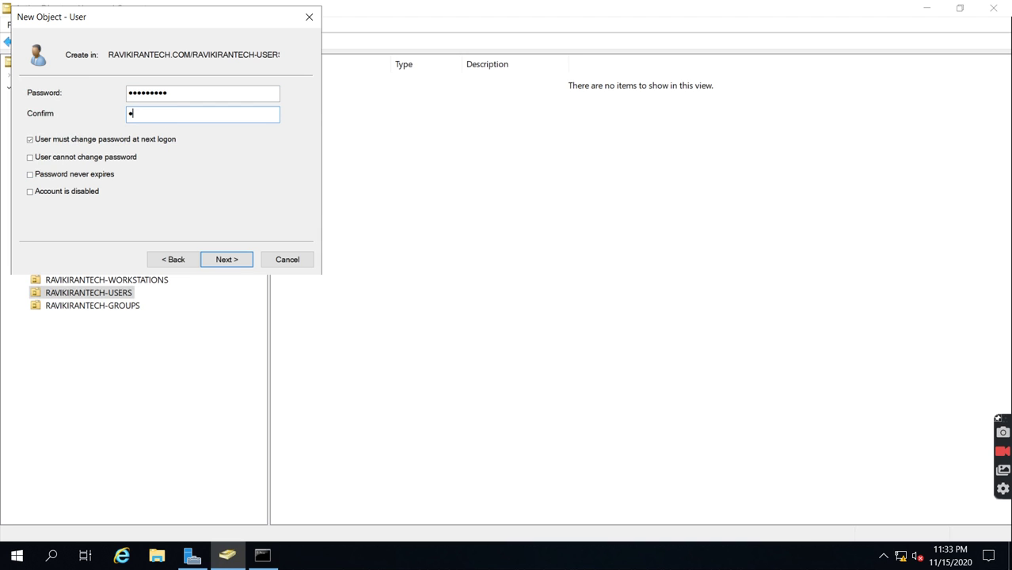
left_click(224, 259)
left_click(226, 260)
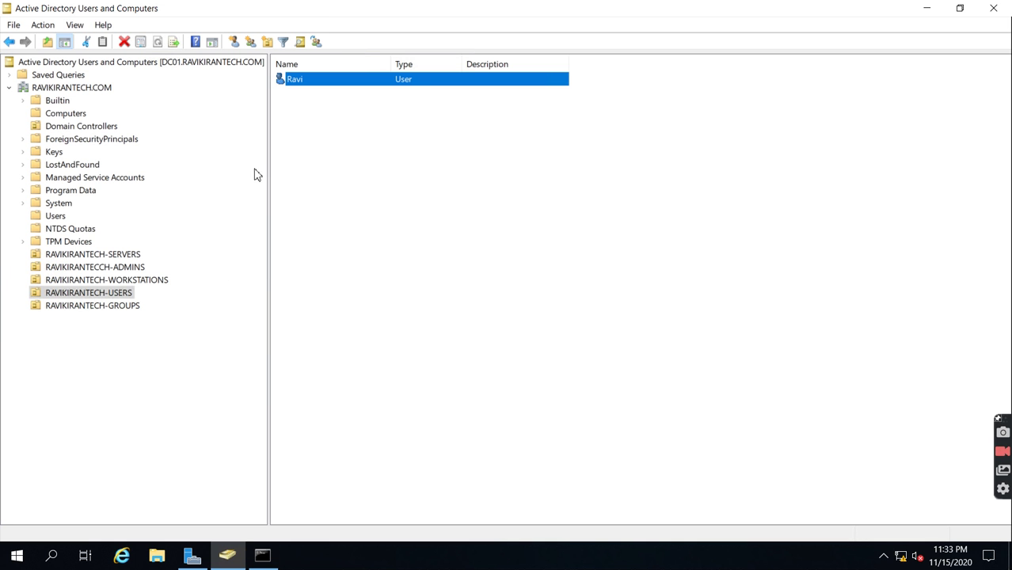
right_click(299, 83)
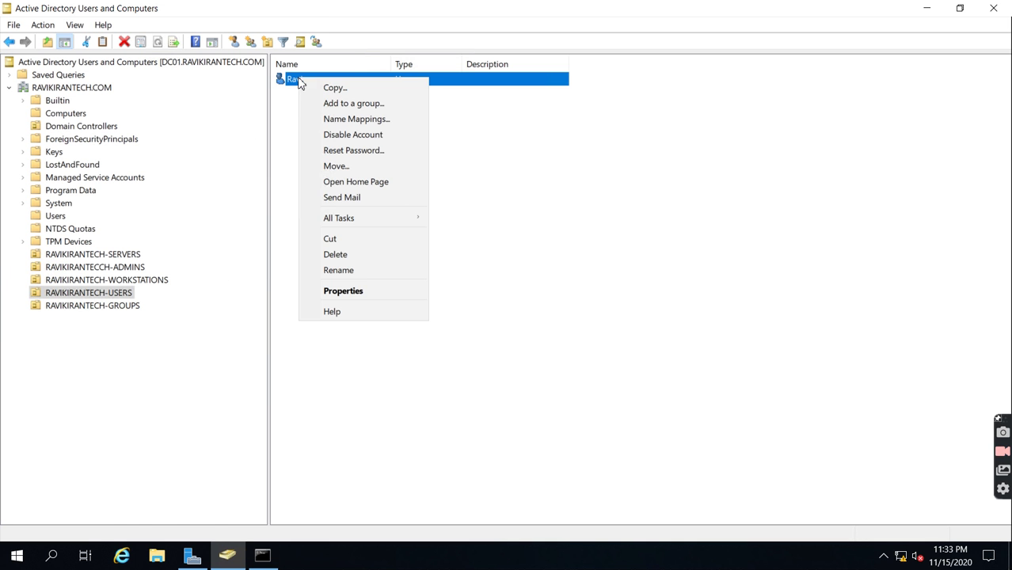
left_click(323, 85)
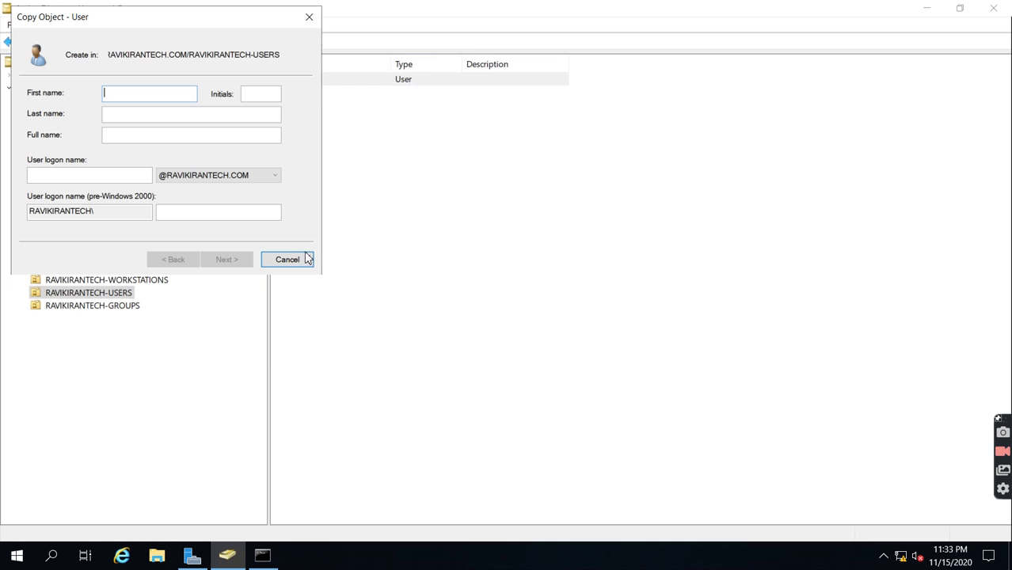
left_click(305, 257)
right_click(309, 81)
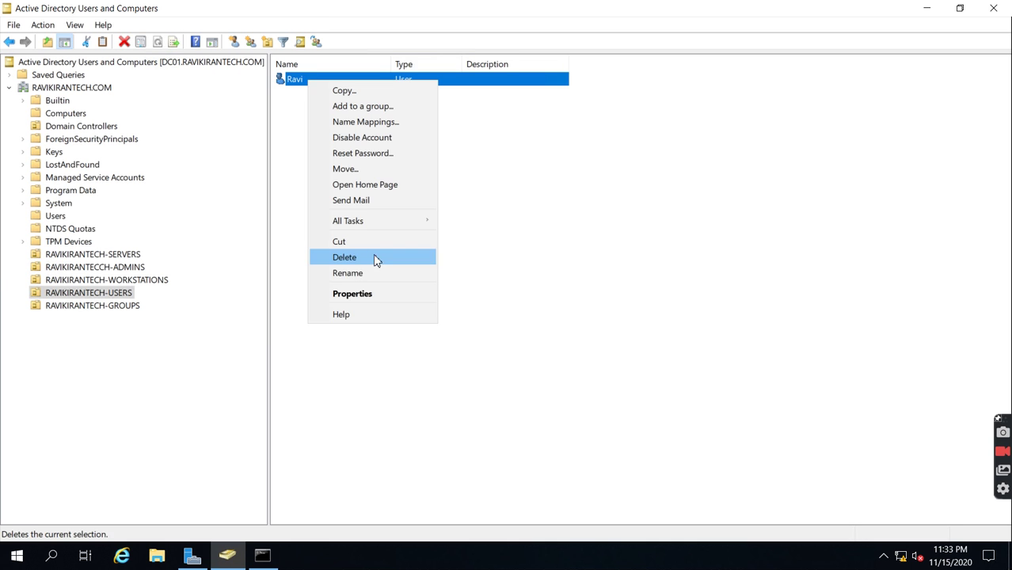
left_click(369, 292)
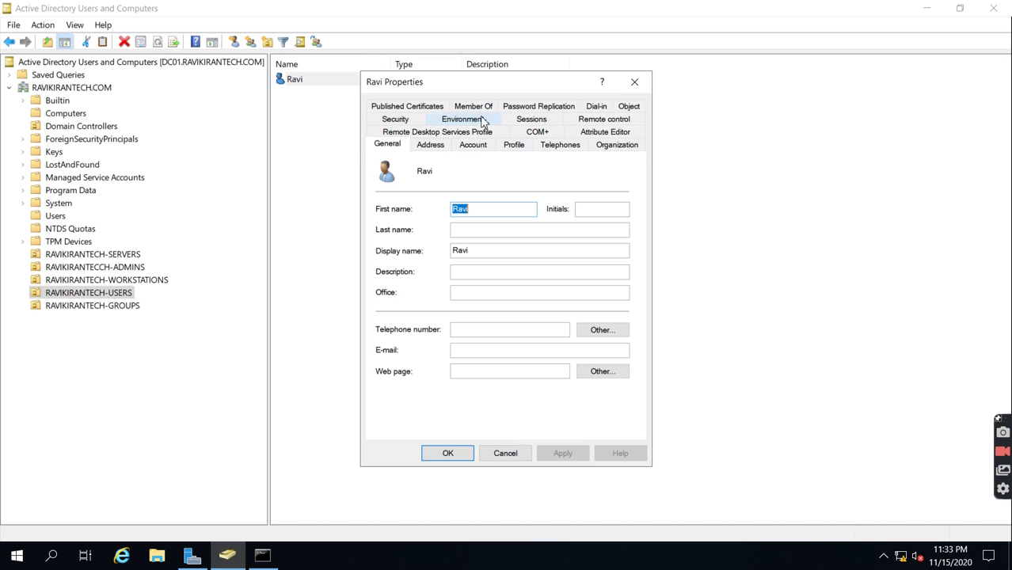
left_click(477, 107)
left_click(402, 316)
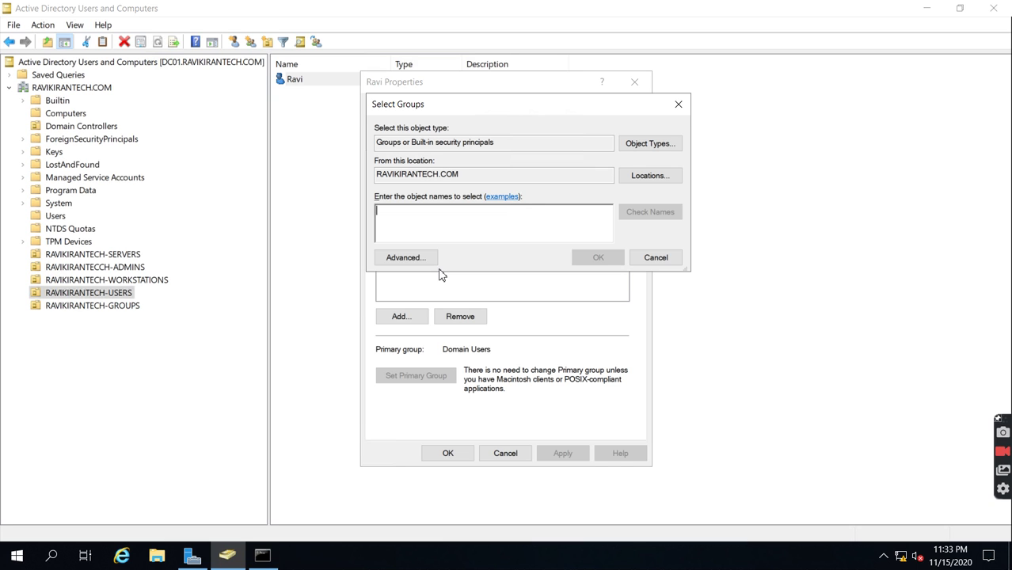
type("Sale")
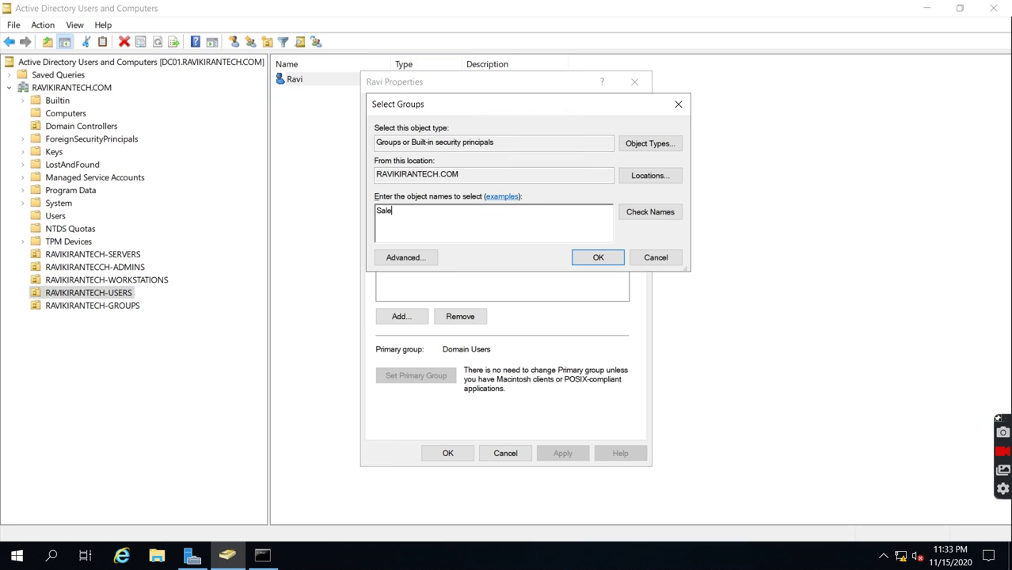
type("s group")
left_click(594, 255)
left_click(555, 458)
left_click(447, 457)
left_click(333, 187)
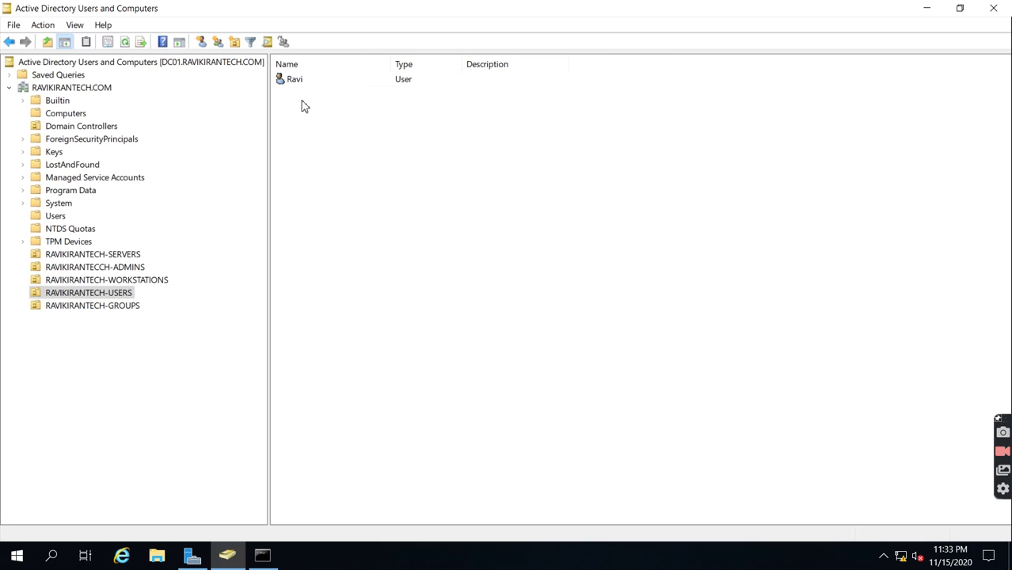
left_click(289, 84)
- Copy the first user into a new account with its own logon name and password
right_click(289, 84)
left_click(306, 86)
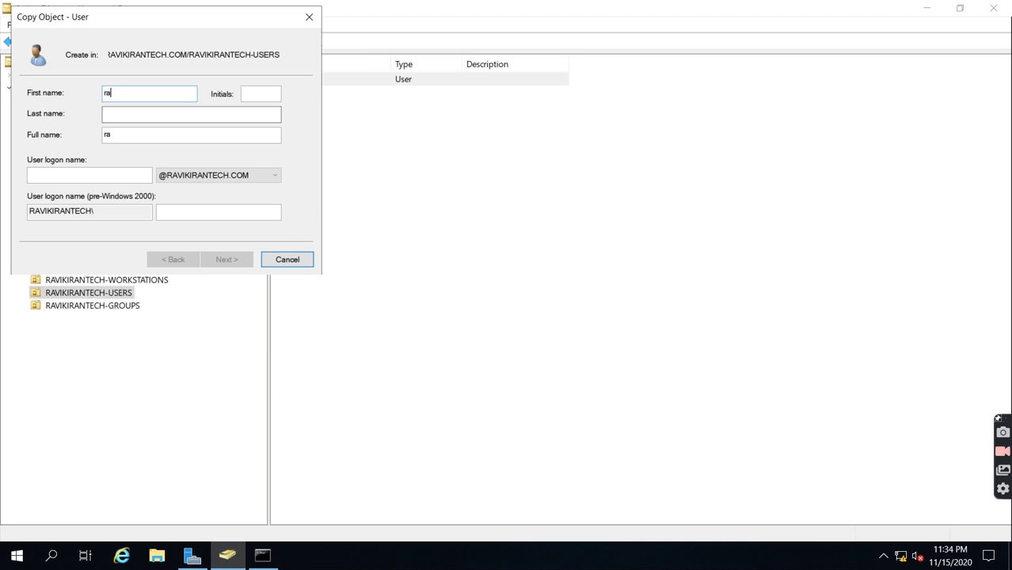
key("Tab")
key("Tab")
key("Tab")
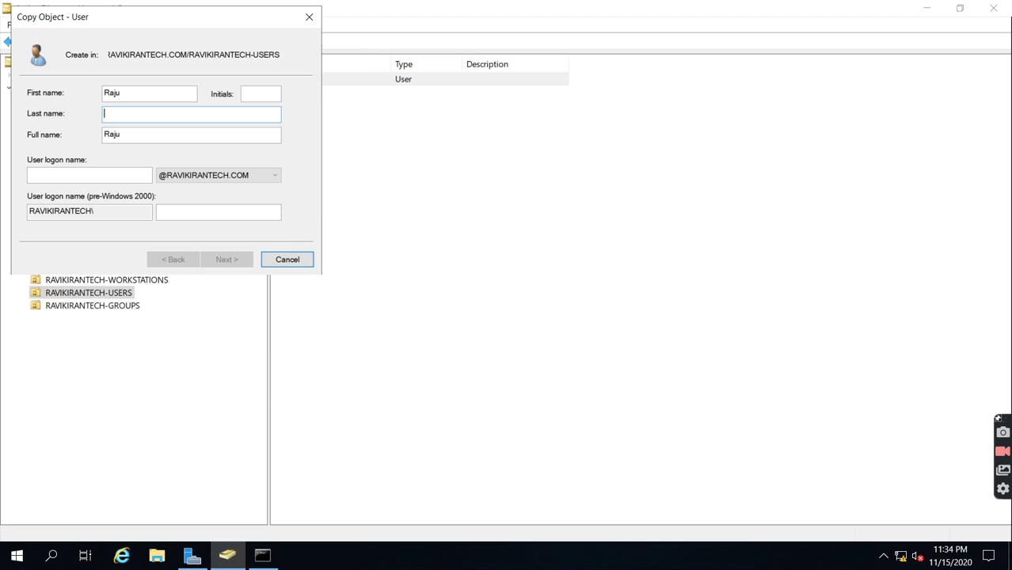
type("R")
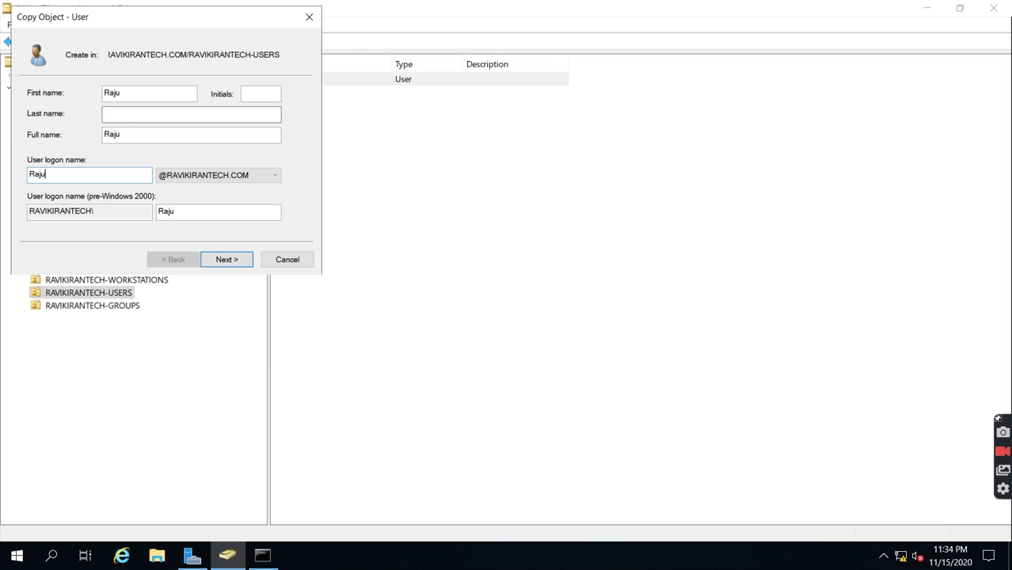
type("aju")
left_click(243, 259)
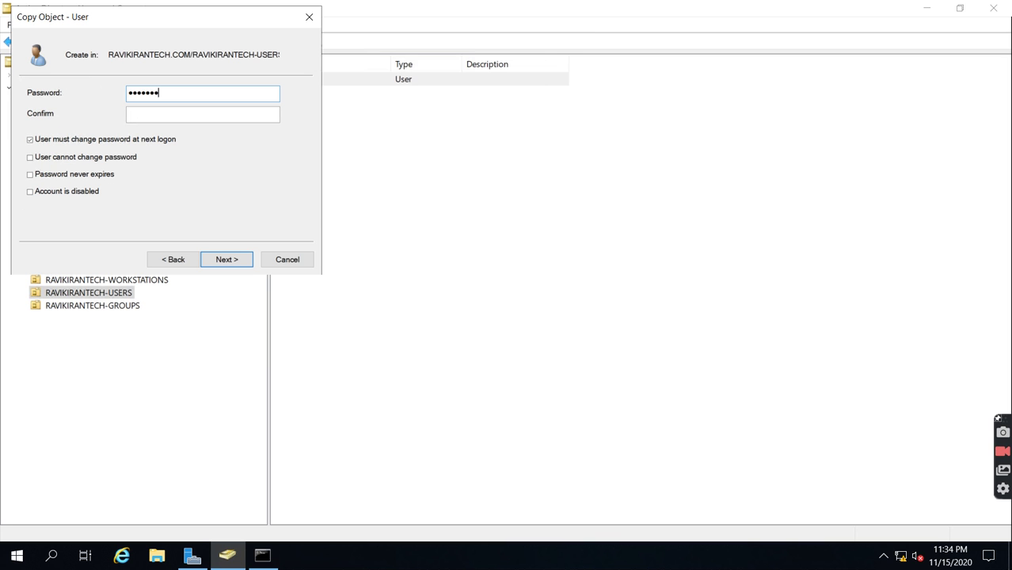
left_click(202, 113)
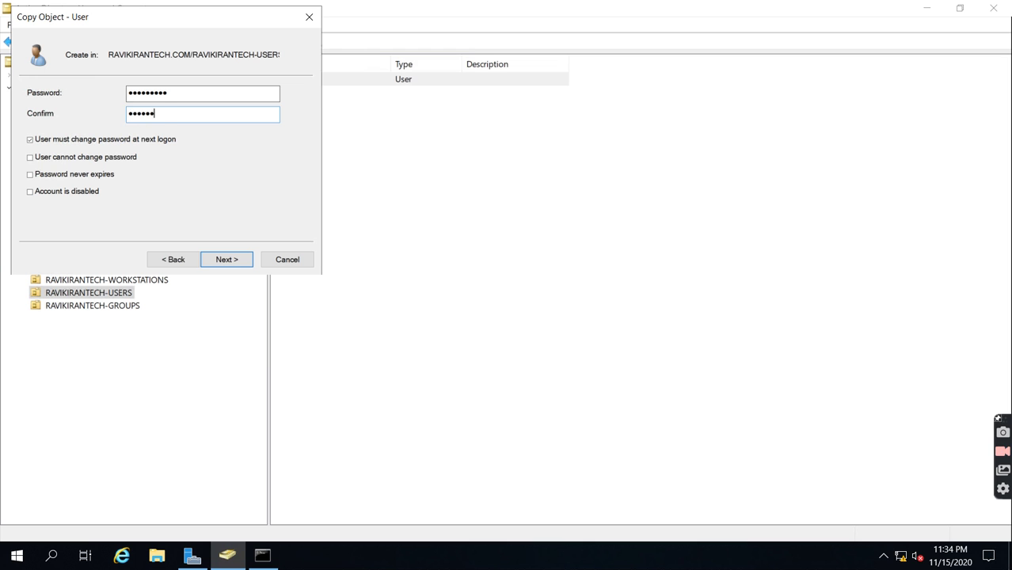
left_click(227, 259)
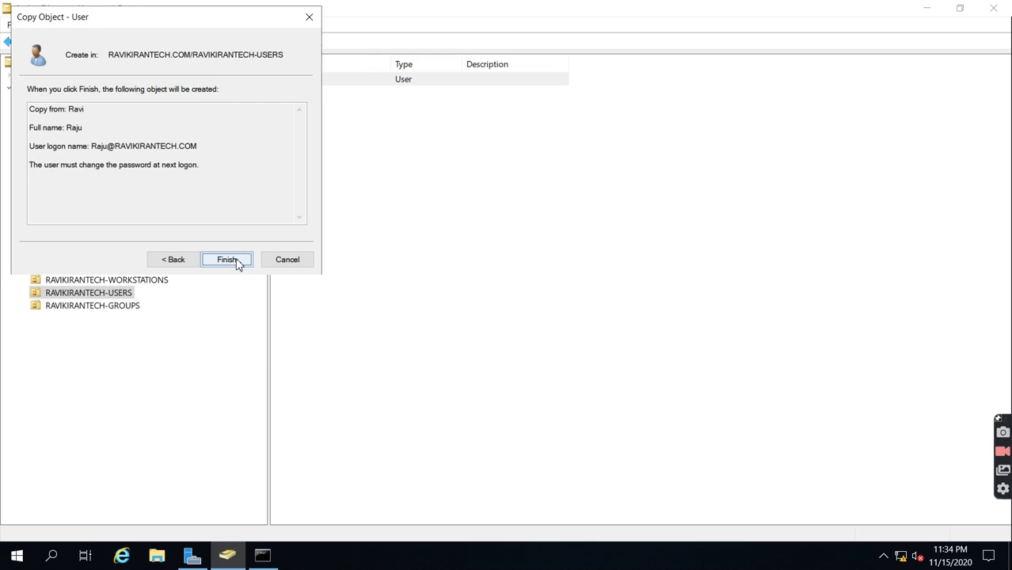
left_click(235, 261)
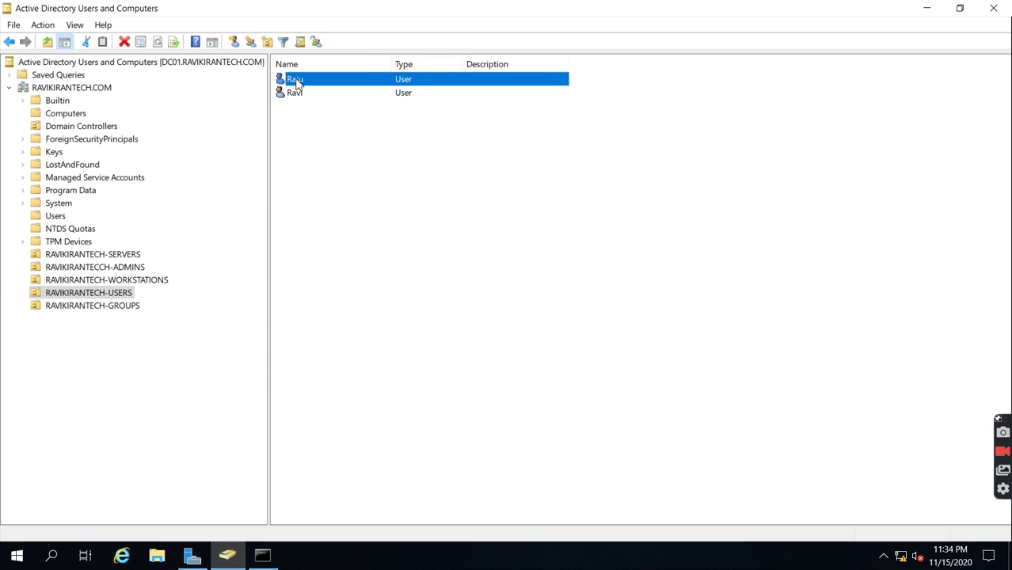
- Check the copied user's Member Of tab shows Sales group, then close its properties
right_click(297, 84)
left_click(360, 296)
left_click(473, 106)
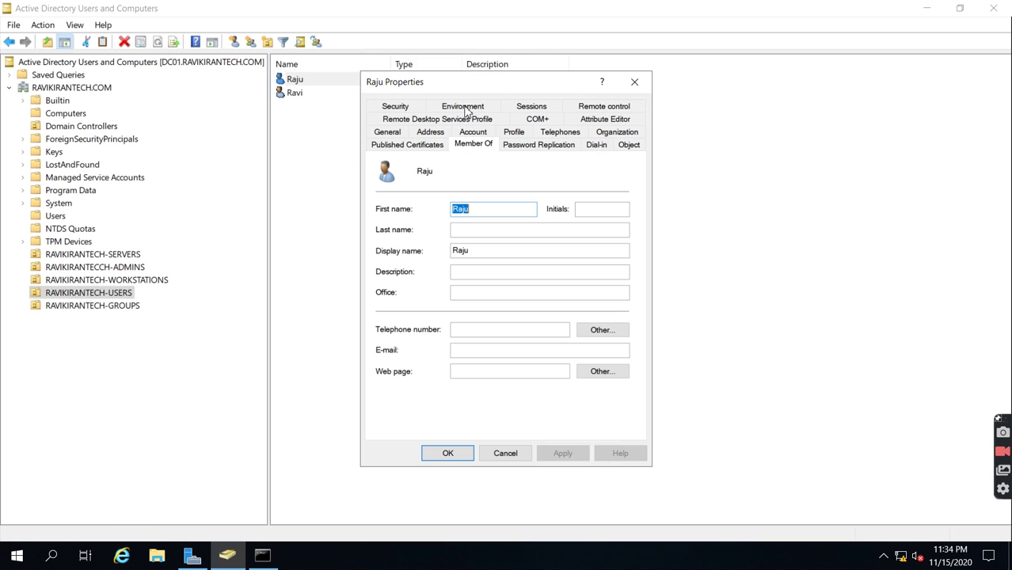
left_click(400, 211)
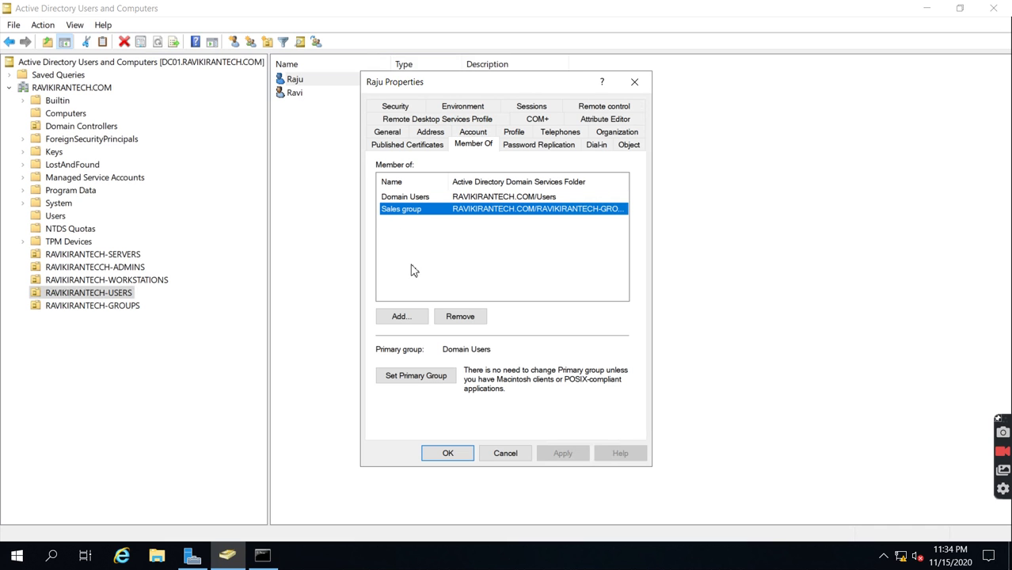
left_click(442, 454)
left_click(312, 126)
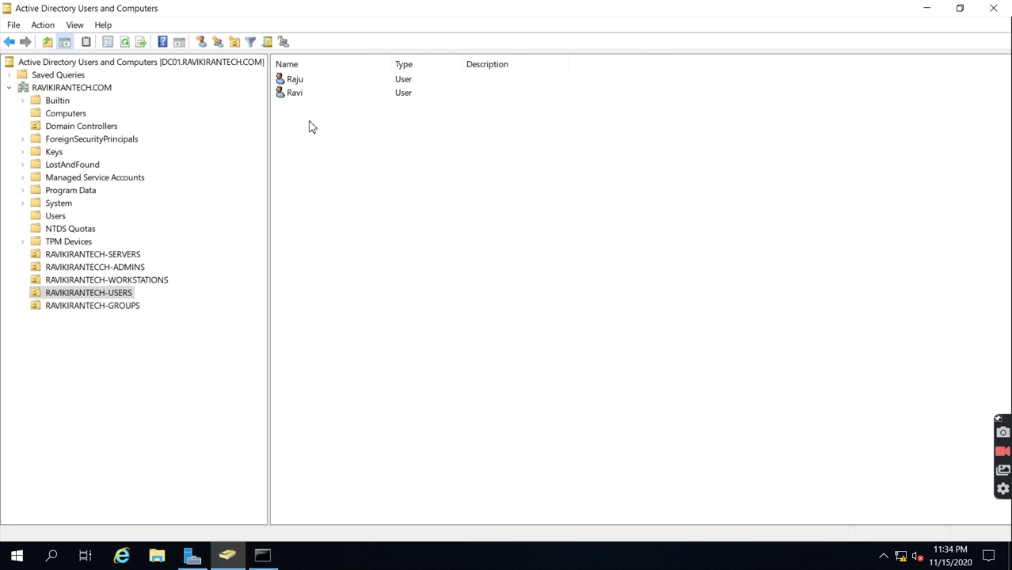
- Open the first user's properties on the Account tab and highlight both logon names
left_click(292, 97)
right_click(292, 97)
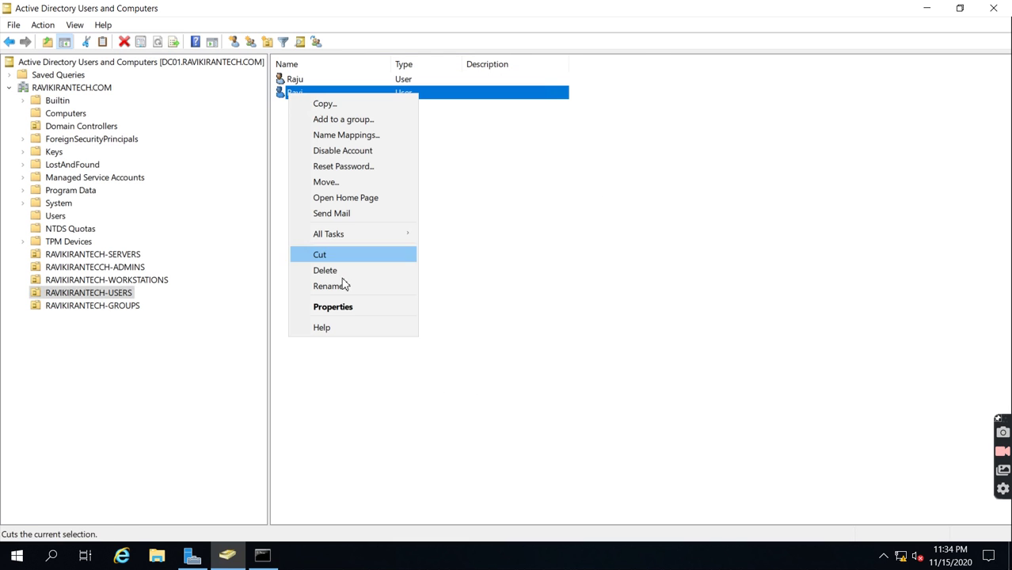
left_click(344, 307)
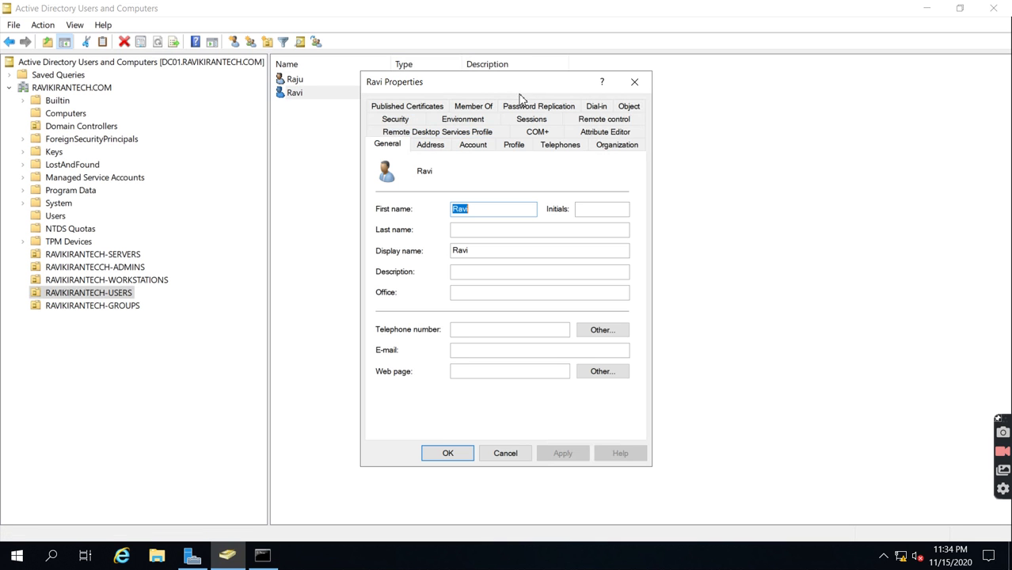
left_click_drag(492, 84, 580, 84)
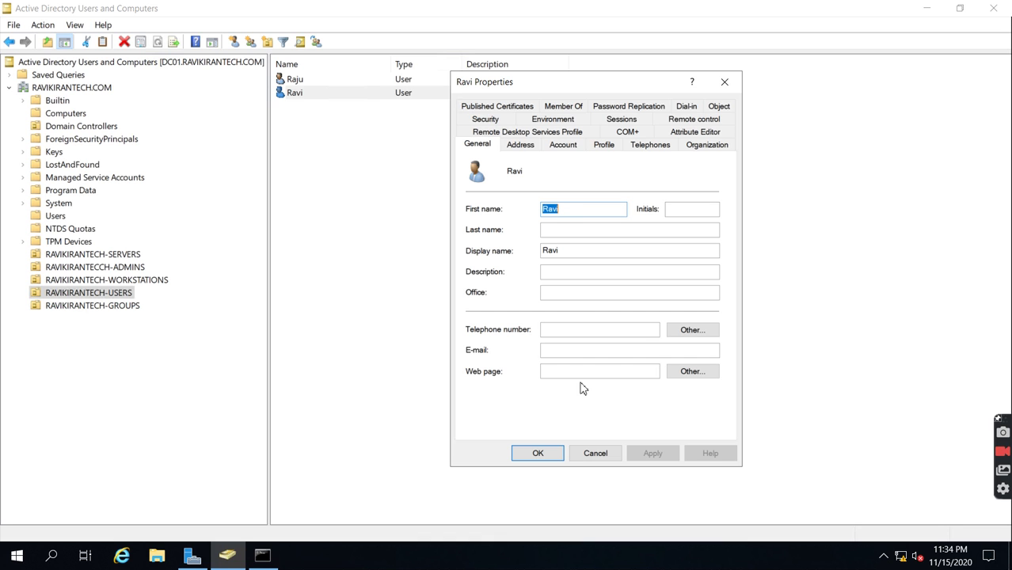
left_click(520, 145)
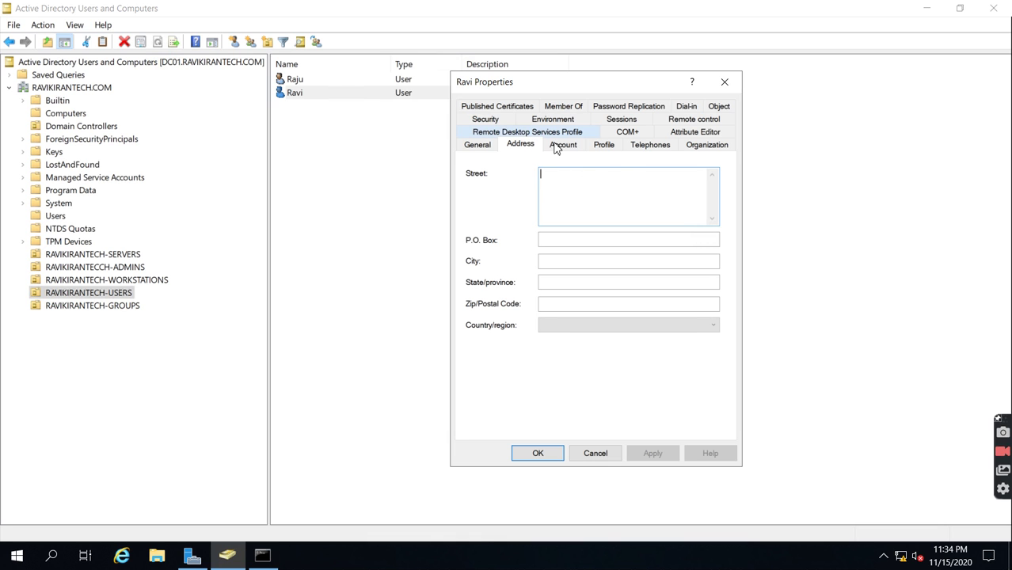
left_click(562, 149)
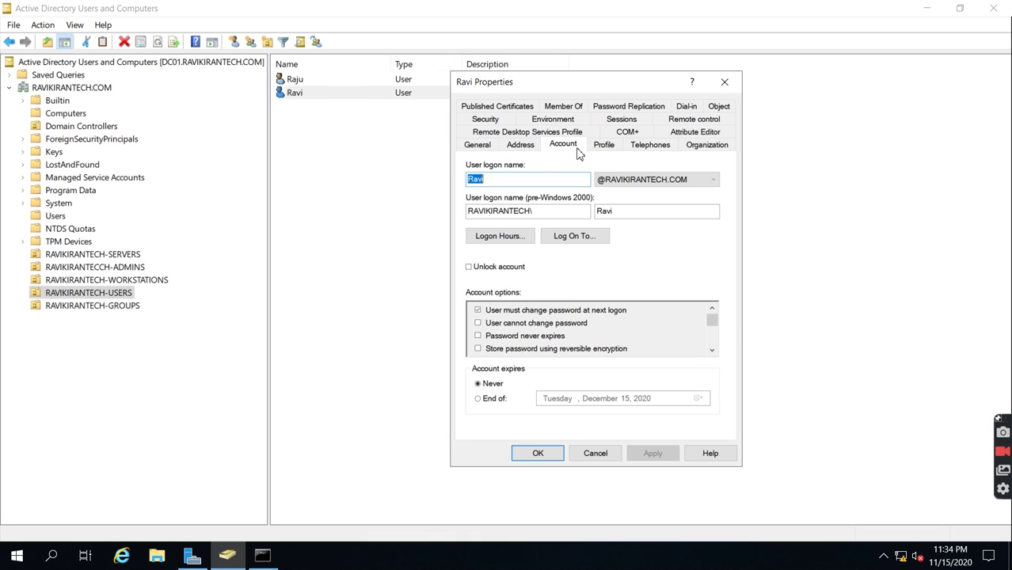
left_click(511, 182)
left_click_drag(513, 181, 442, 182)
double_click(621, 211)
left_click_drag(621, 214, 538, 212)
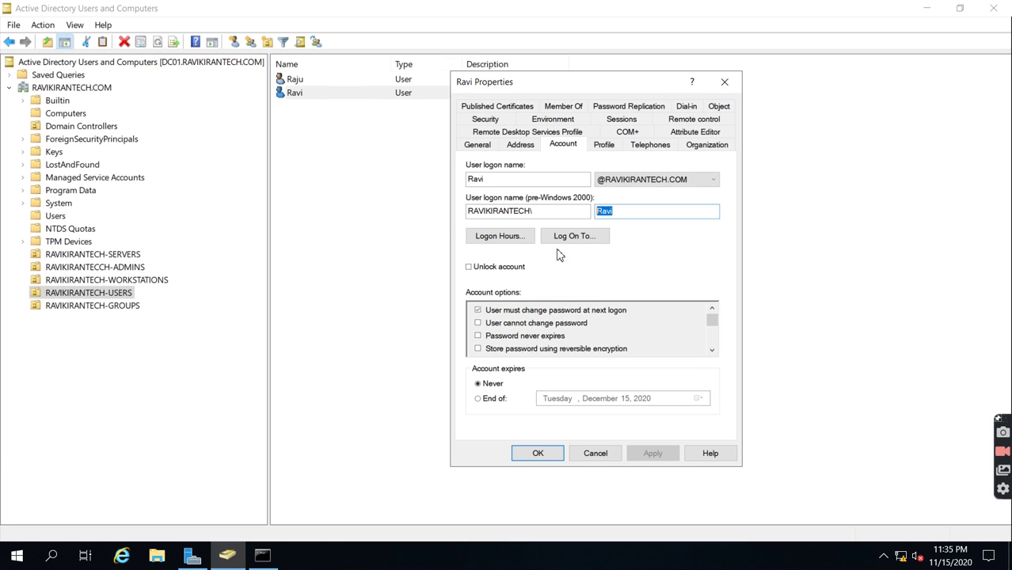
- Deny logon all Saturday, all Sunday, and Wednesday 8 AM–5 PM in Logon Hours
left_click(513, 239)
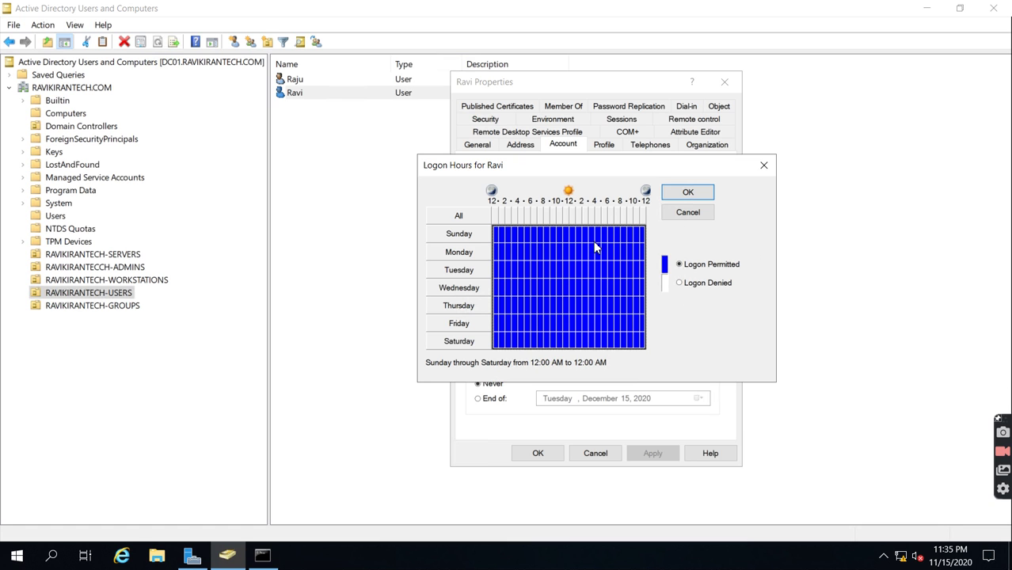
left_click_drag(498, 343, 646, 344)
left_click(679, 284)
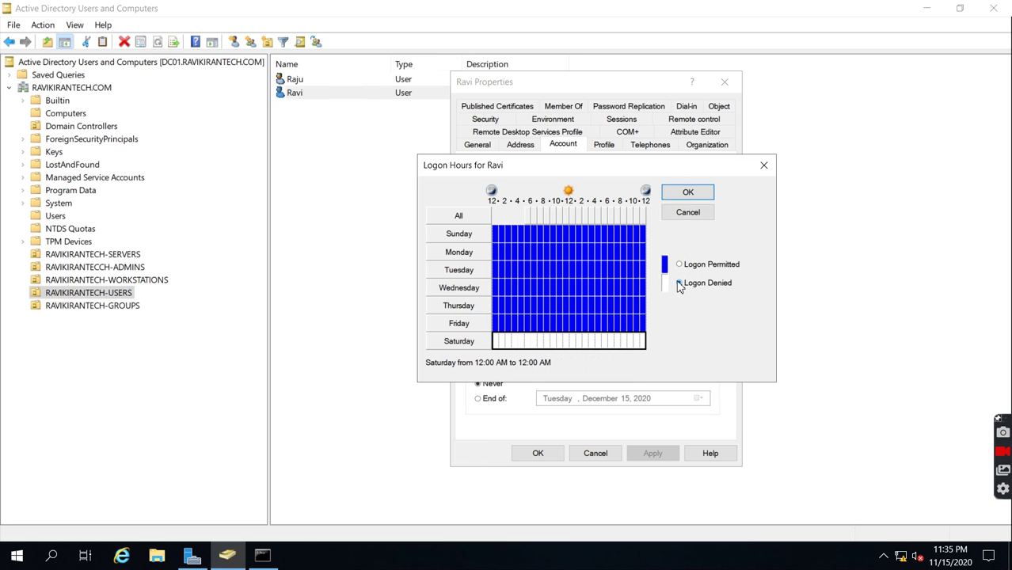
left_click_drag(495, 240, 650, 238)
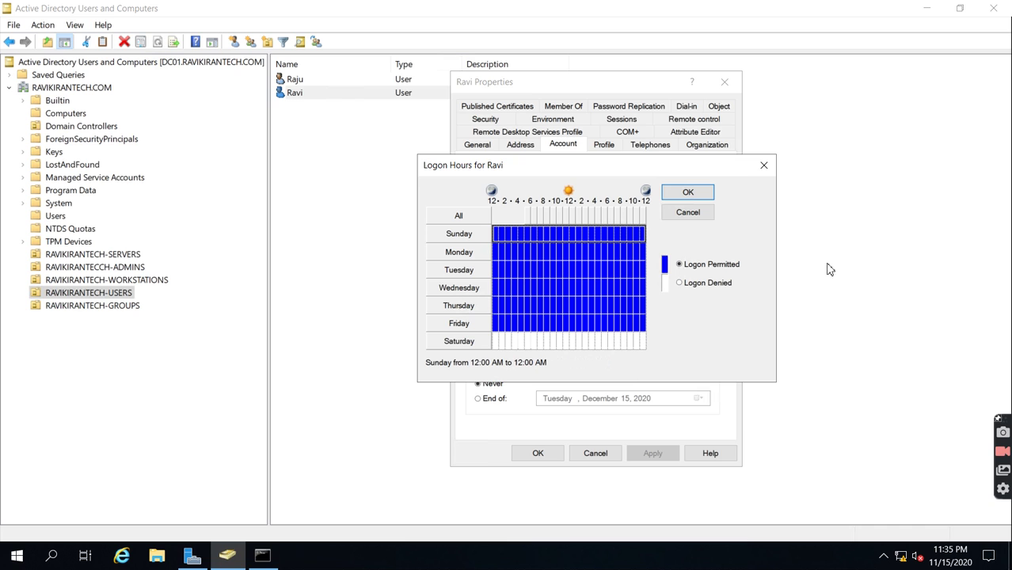
left_click(690, 288)
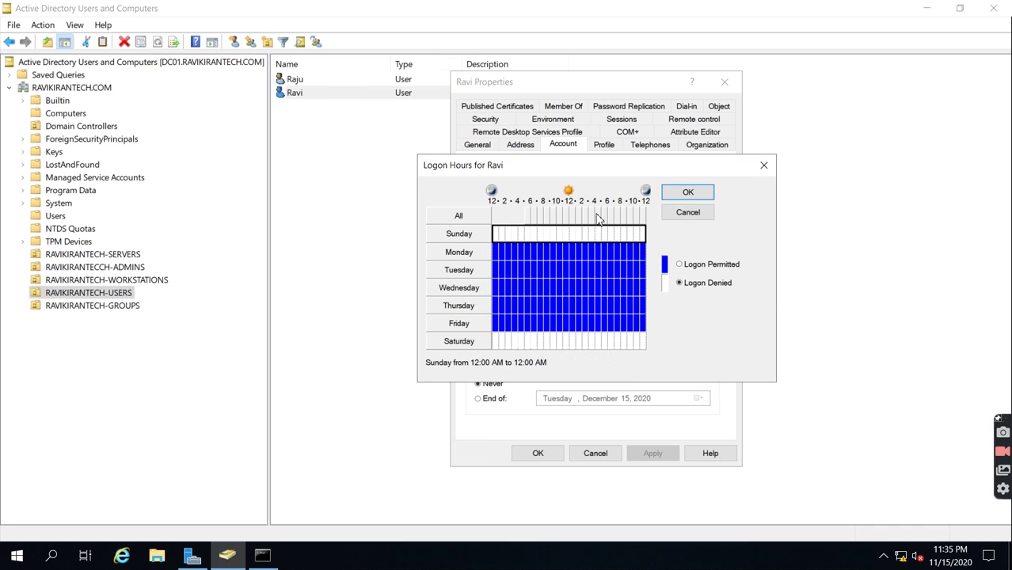
left_click_drag(614, 287, 545, 287)
left_click(546, 288)
left_click(596, 286, "shift")
left_click(679, 283)
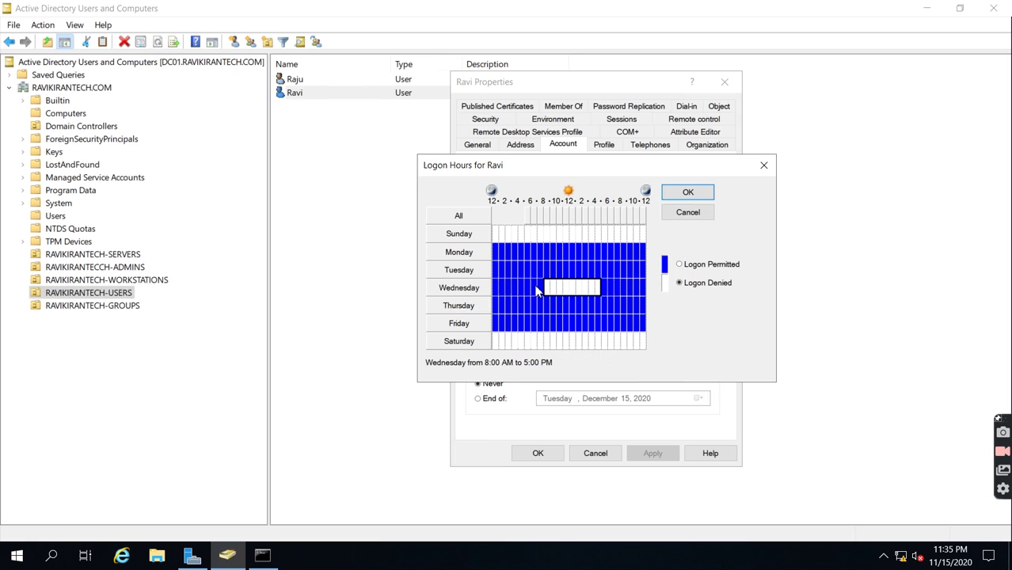
left_click_drag(683, 214, 633, 216)
key("Return")
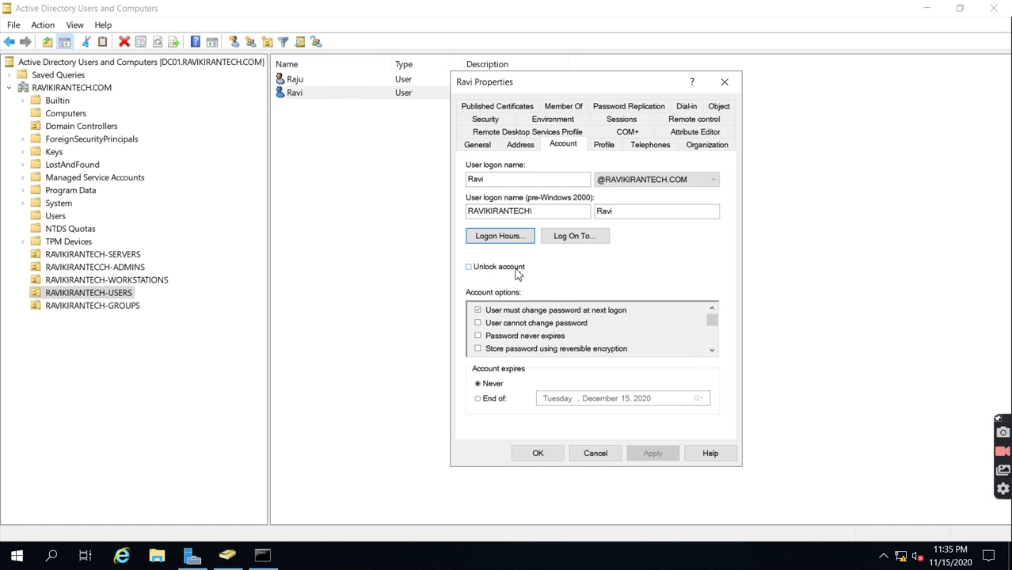
- Unlock the user's account and apply the change
left_click(468, 267)
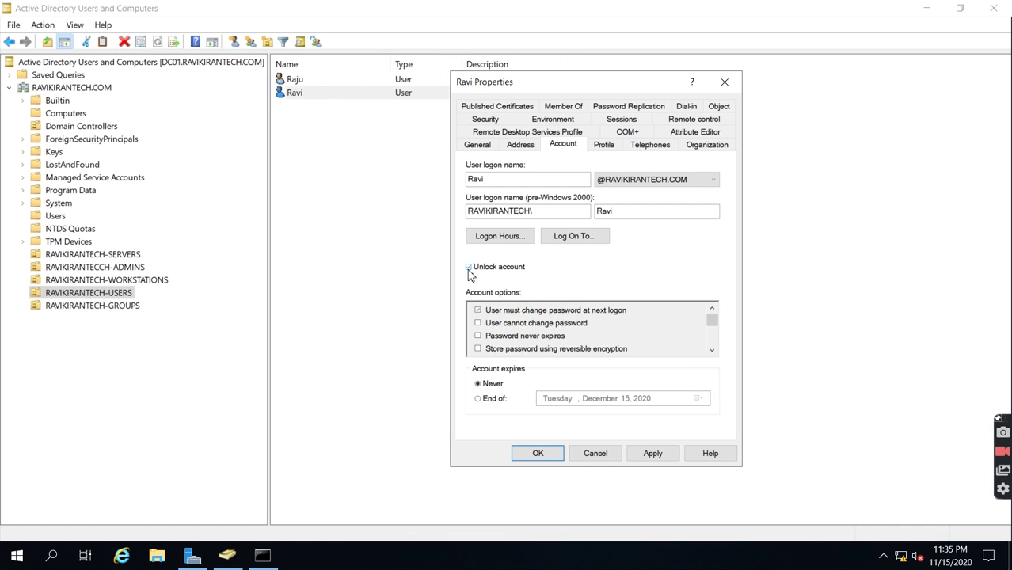
left_click(651, 454)
left_click(713, 349)
double_click(712, 350)
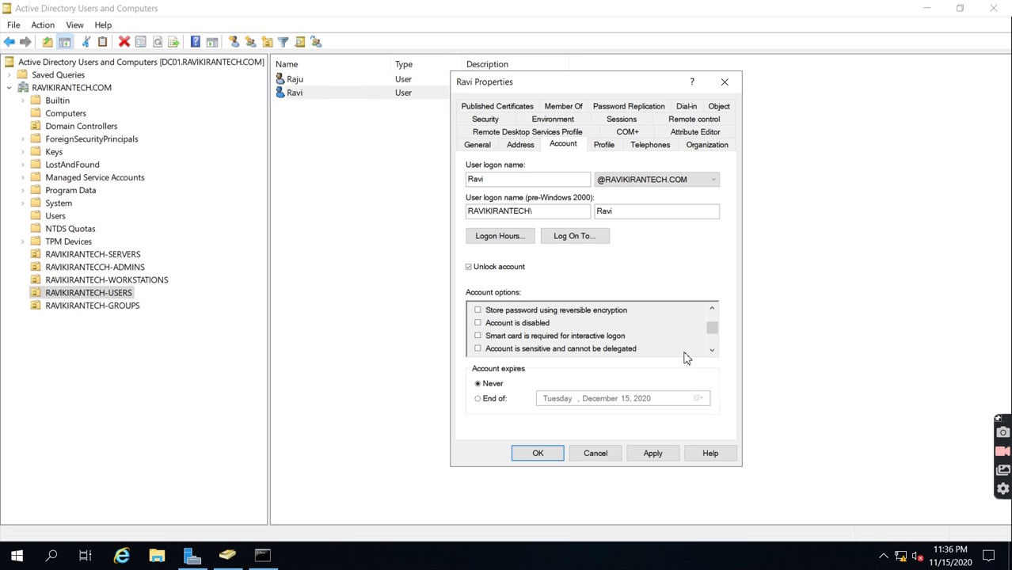
left_click(711, 351)
left_click(712, 351)
left_click(711, 350)
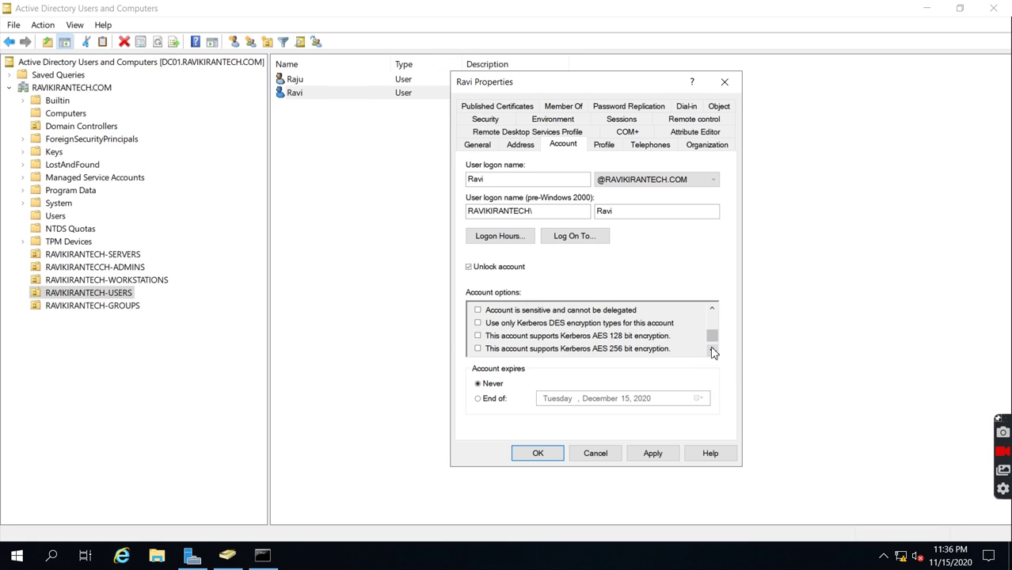
left_click(712, 351)
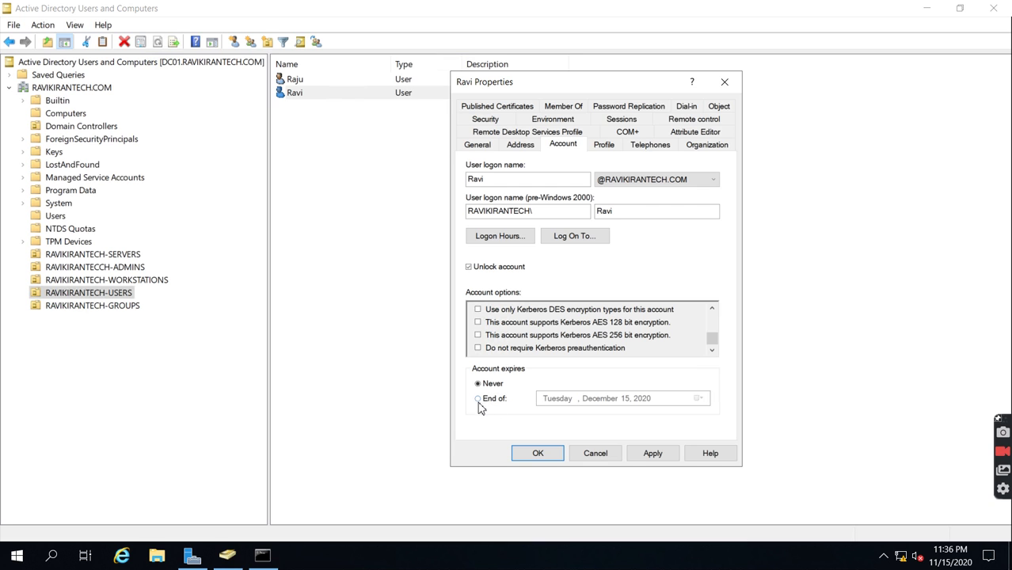
- Set the account to expire at the end of Tuesday, December 15, 2020
left_click(478, 399)
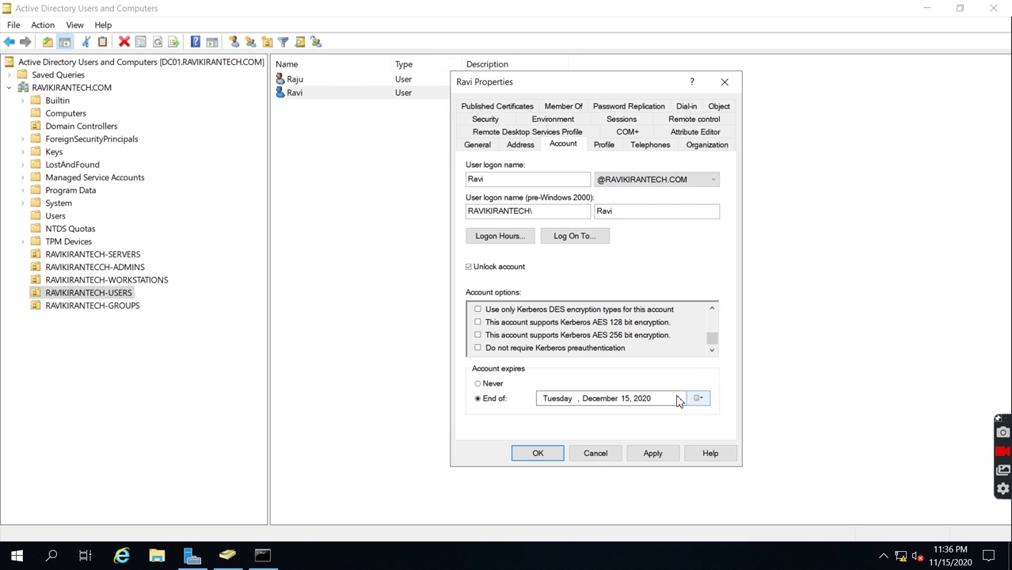
left_click(641, 400)
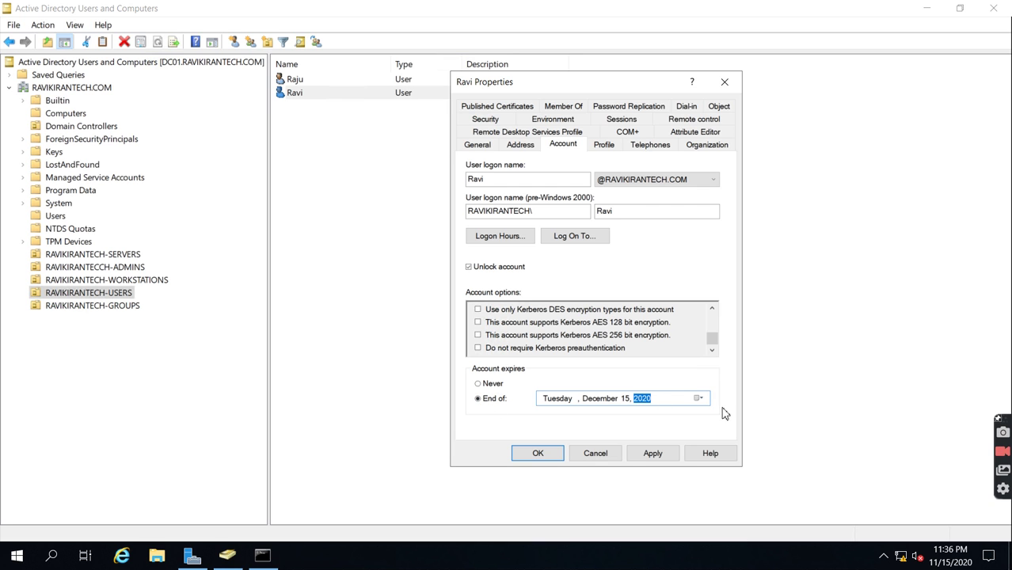
left_click(610, 400)
left_click(639, 401)
left_click(626, 401)
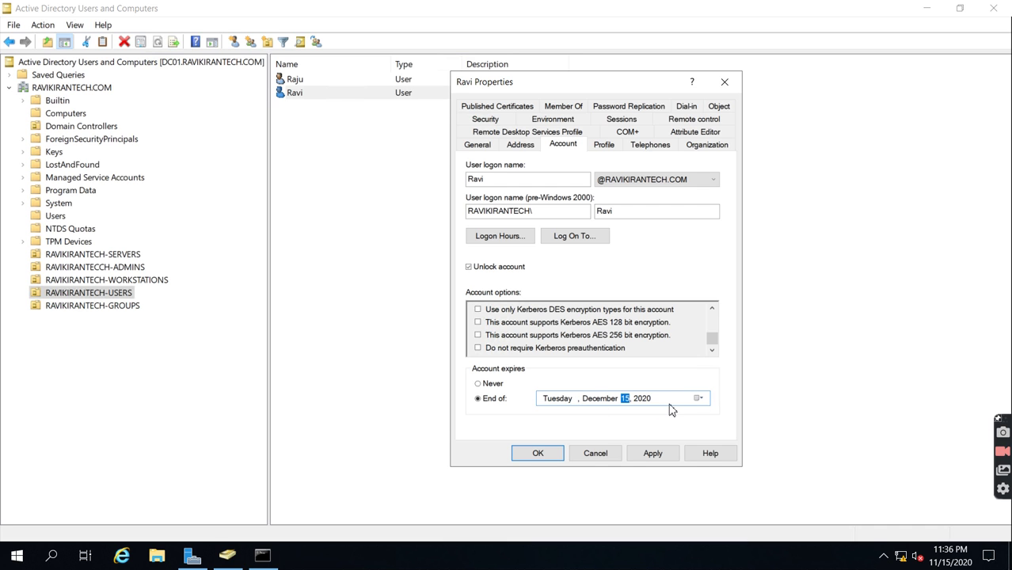
left_click(605, 144)
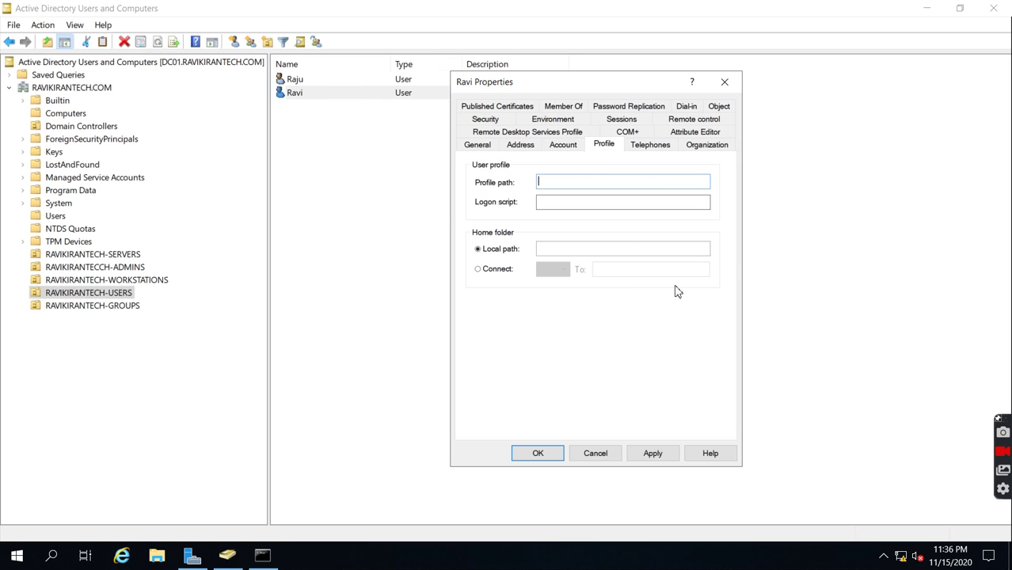
- Browse Ravi's Telephones, Organization, Remote control, Dial-in and Security pages, then show his Member Of groups
left_click(662, 151)
left_click(707, 144)
left_click(697, 120)
left_click(686, 107)
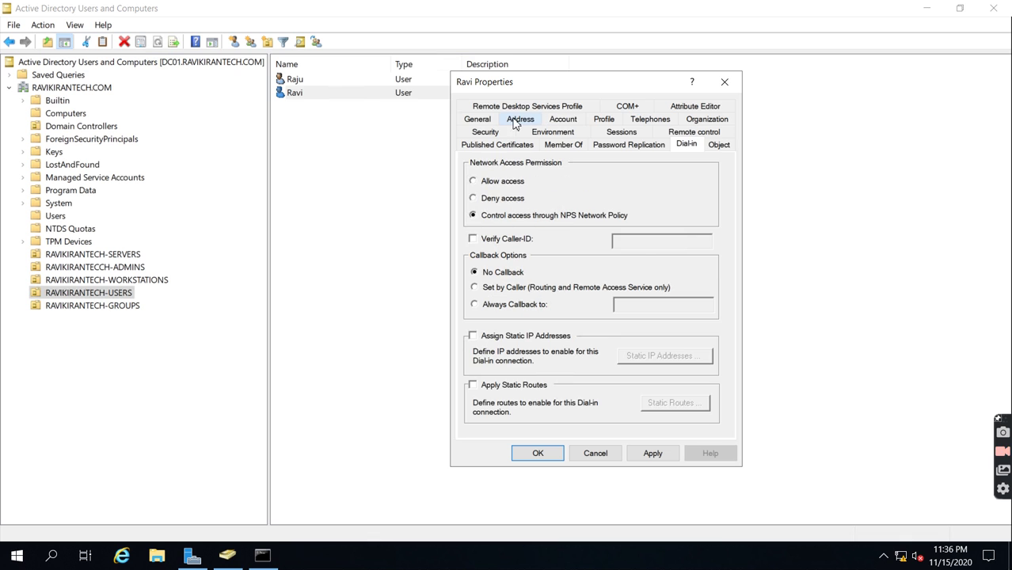
left_click(486, 131)
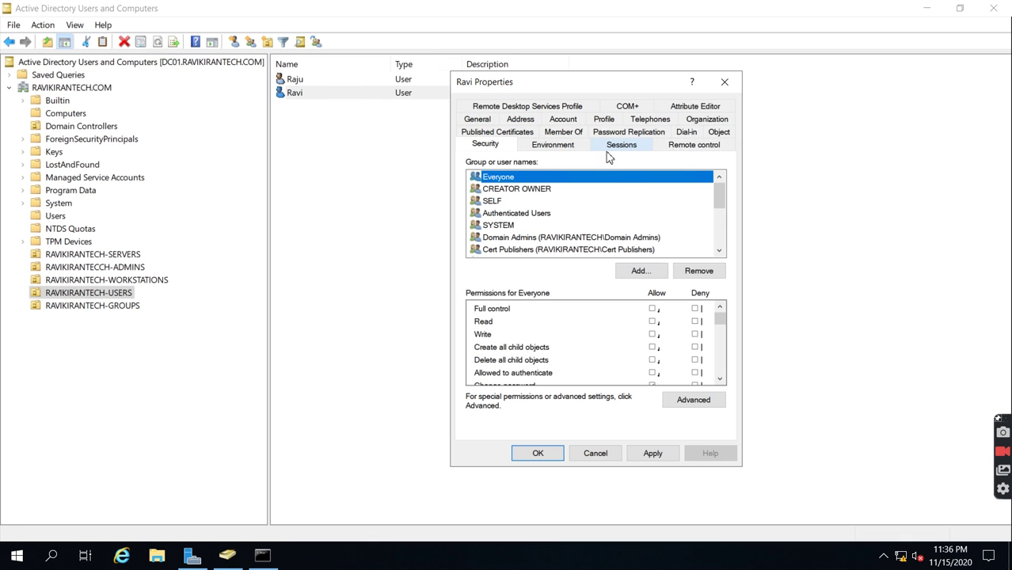
left_click(572, 132)
- Add Ravi to the Domain Admins group, browsing the domain's groups through the Advanced search
left_click(490, 318)
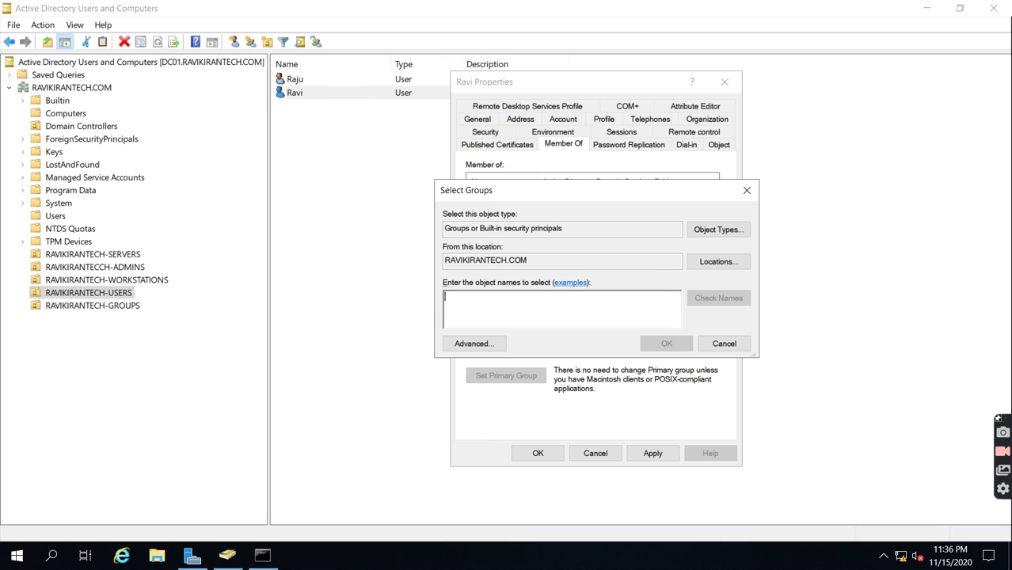
type("domain admins")
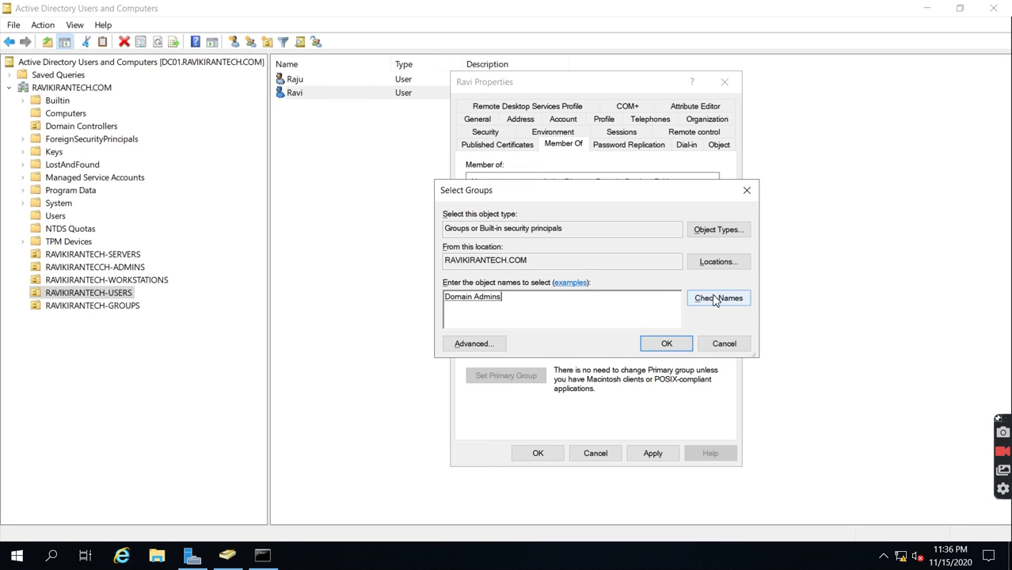
left_click(472, 343)
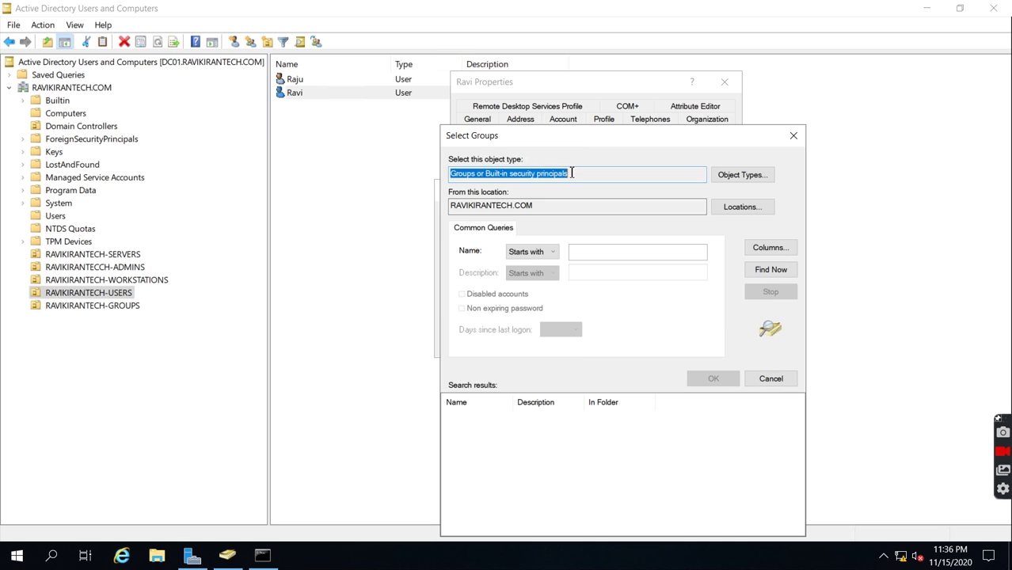
left_click_drag(582, 143, 569, 59)
left_click(745, 193)
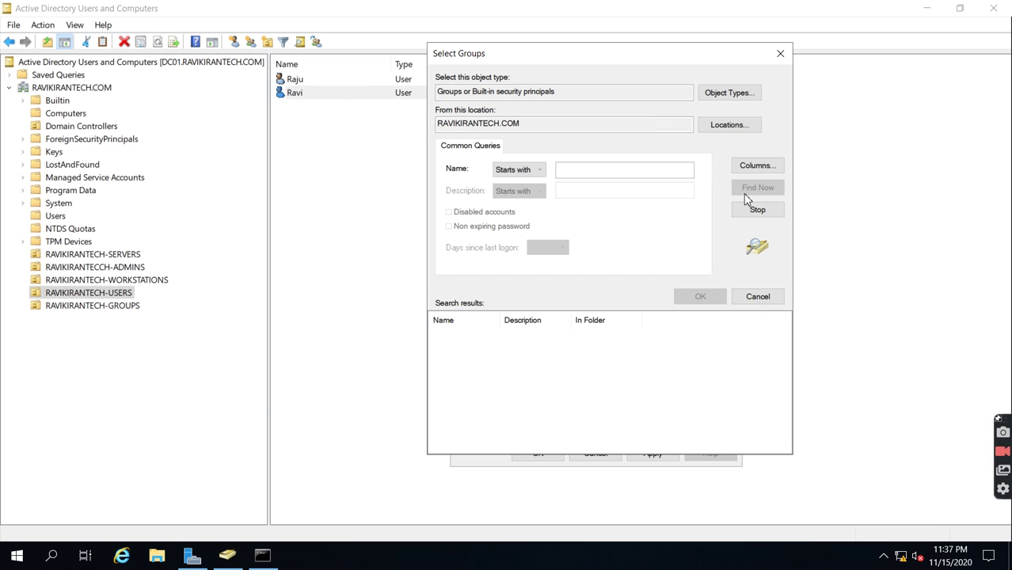
left_click_drag(497, 320, 572, 321)
left_click_drag(785, 341, 752, 278)
left_click(758, 301)
left_click(686, 349)
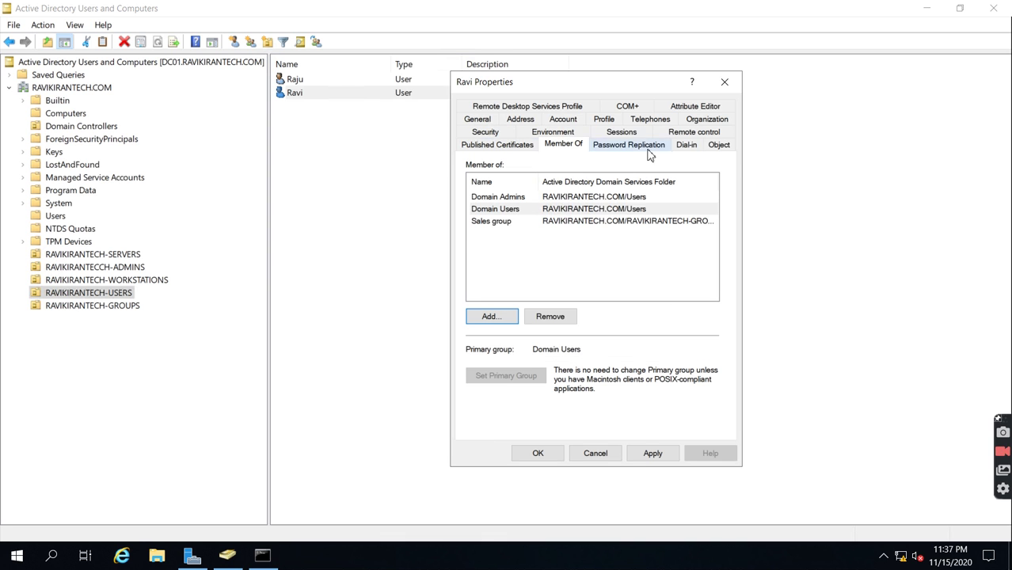
- Inspect the domain and OU parts of Ravi's canonical name, then save and close his properties
left_click(718, 146)
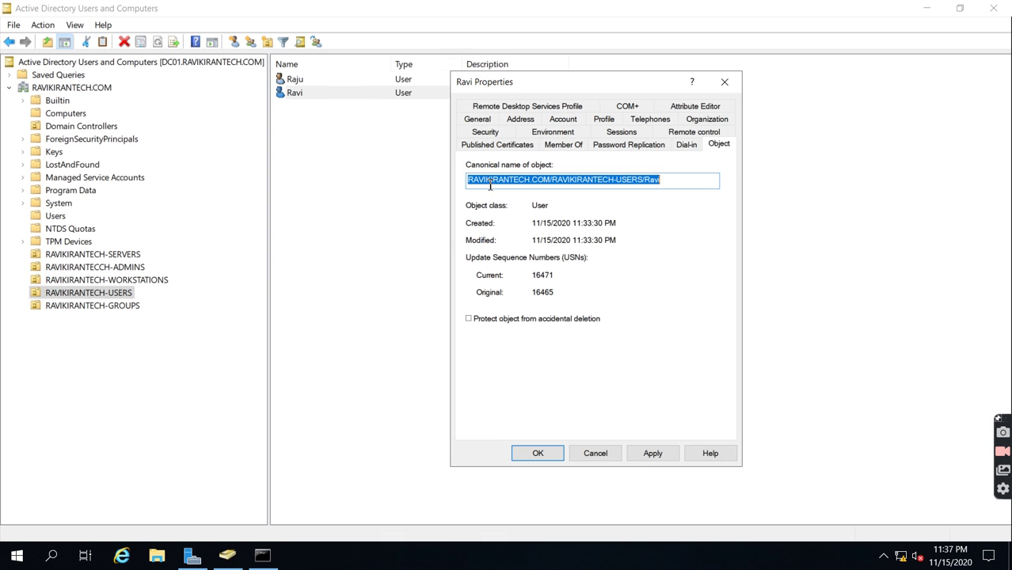
left_click(687, 184)
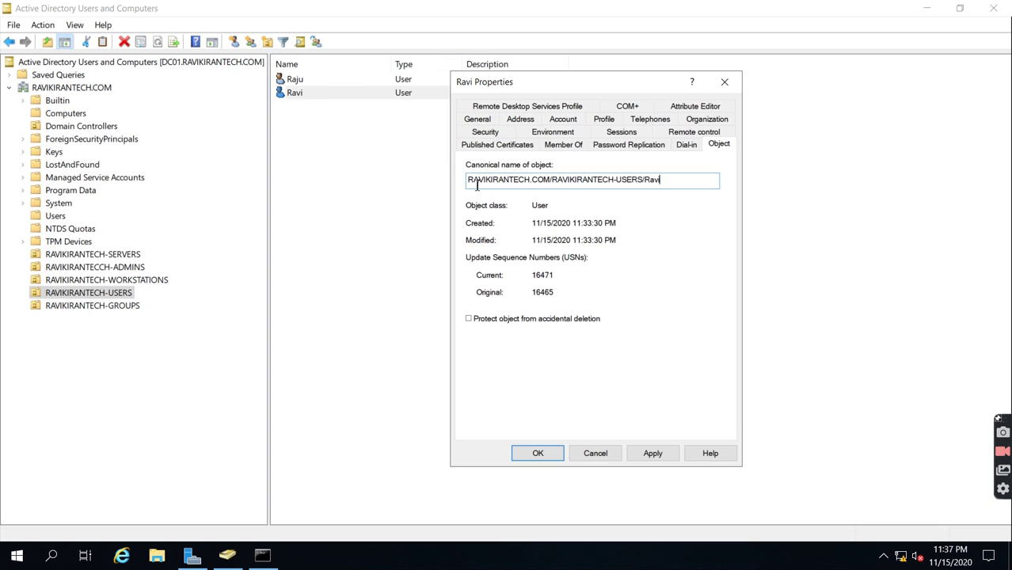
left_click_drag(469, 182, 549, 188)
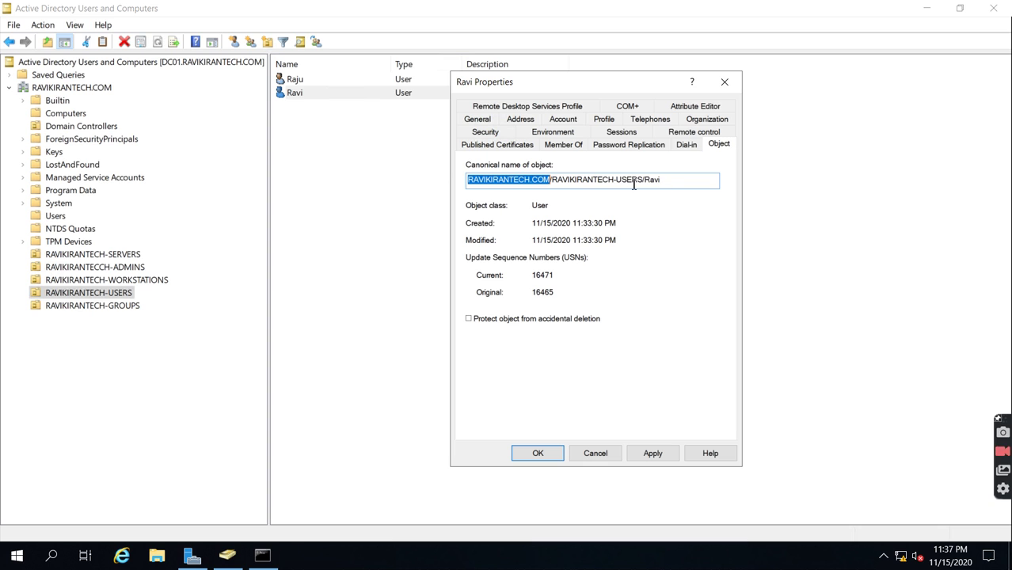
left_click_drag(667, 180, 564, 182)
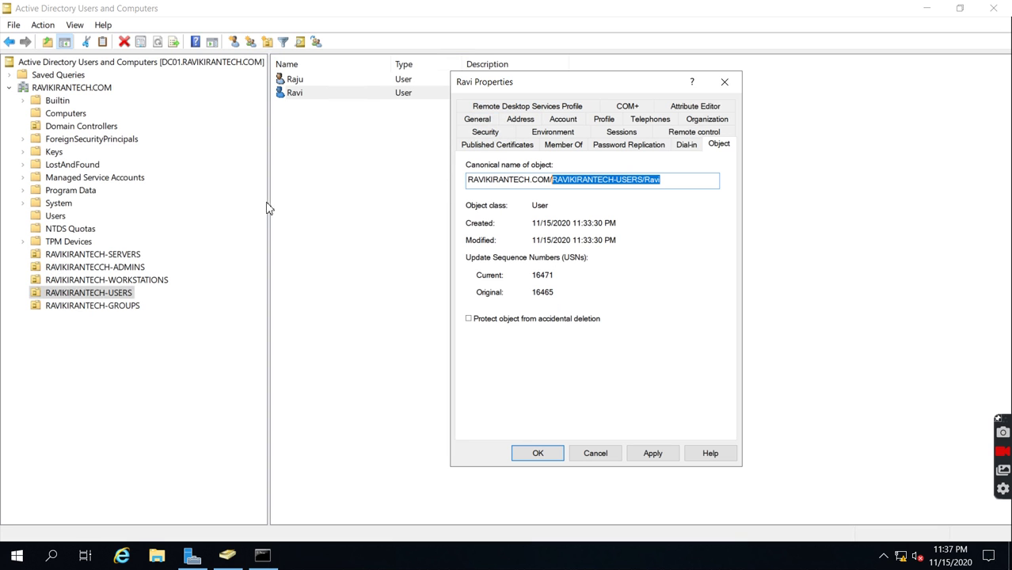
left_click(539, 453)
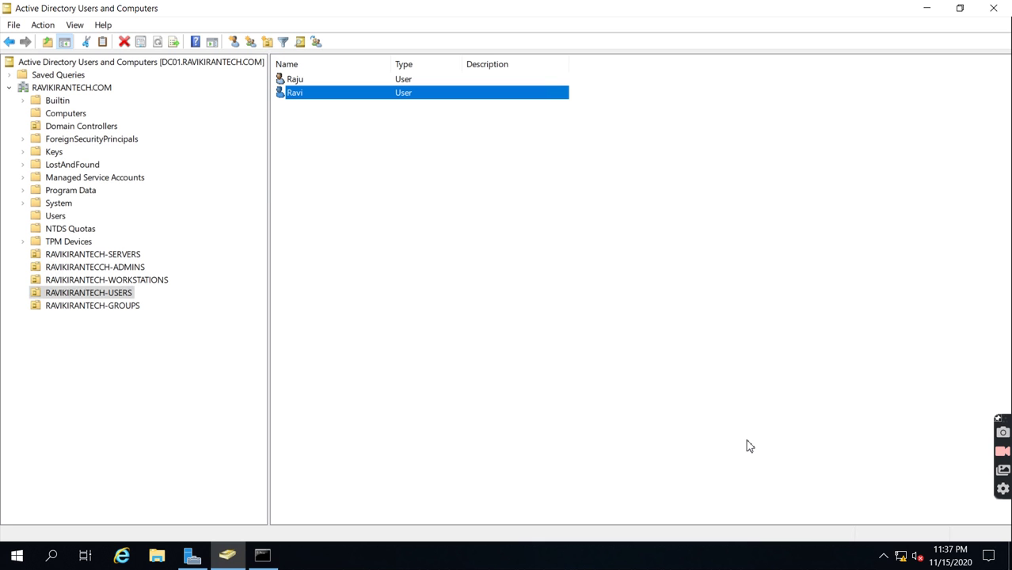
- Show the RAVIKIRANTECH.COM domain root, then bring up Server Manager's Tools menu
left_click(61, 89)
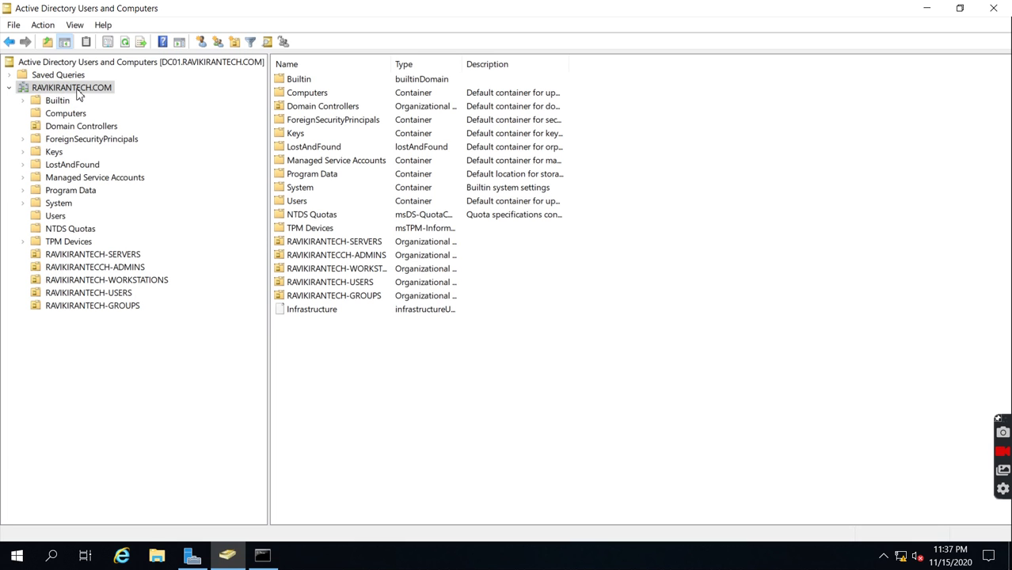
left_click(192, 556)
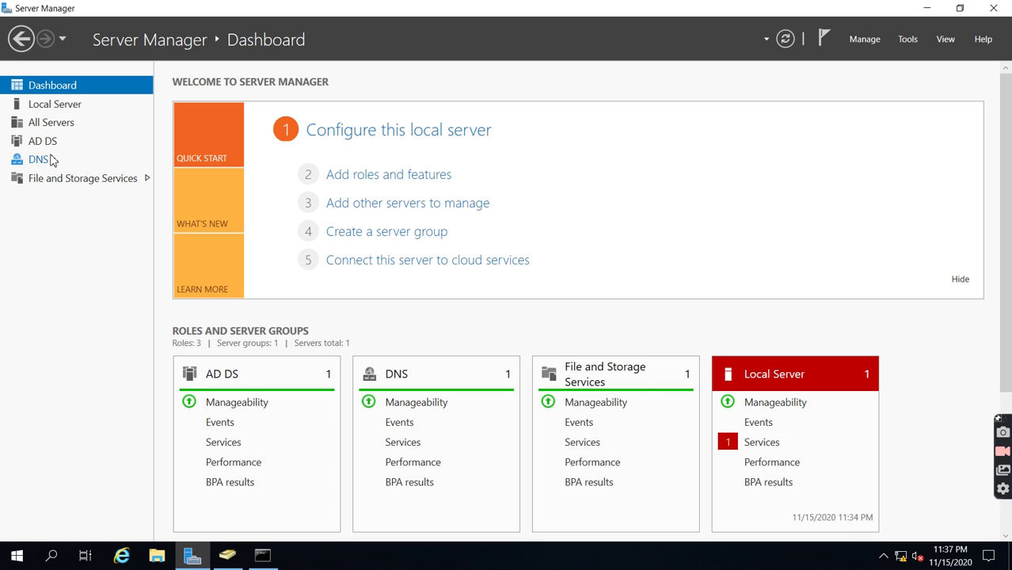
left_click(908, 39)
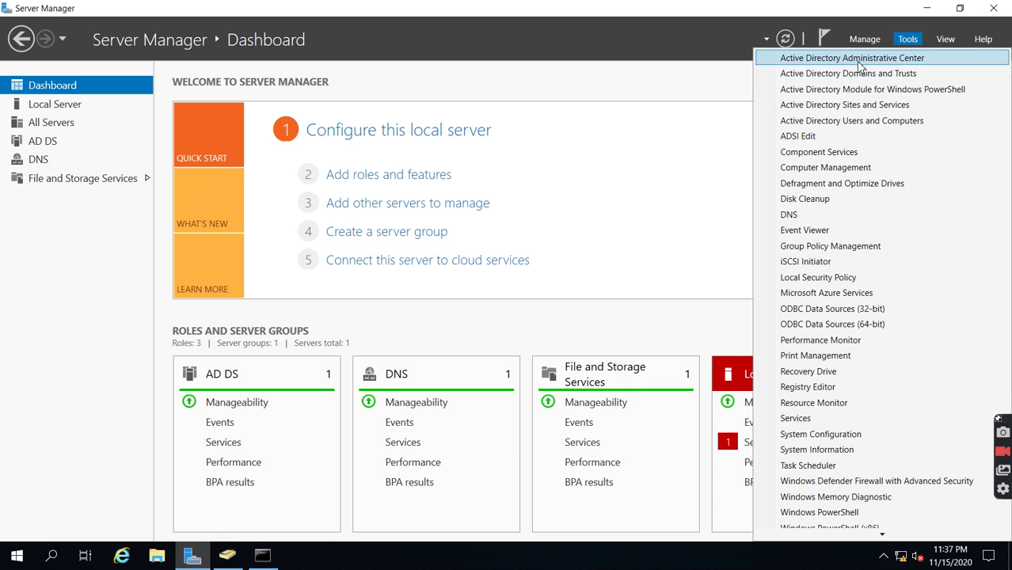